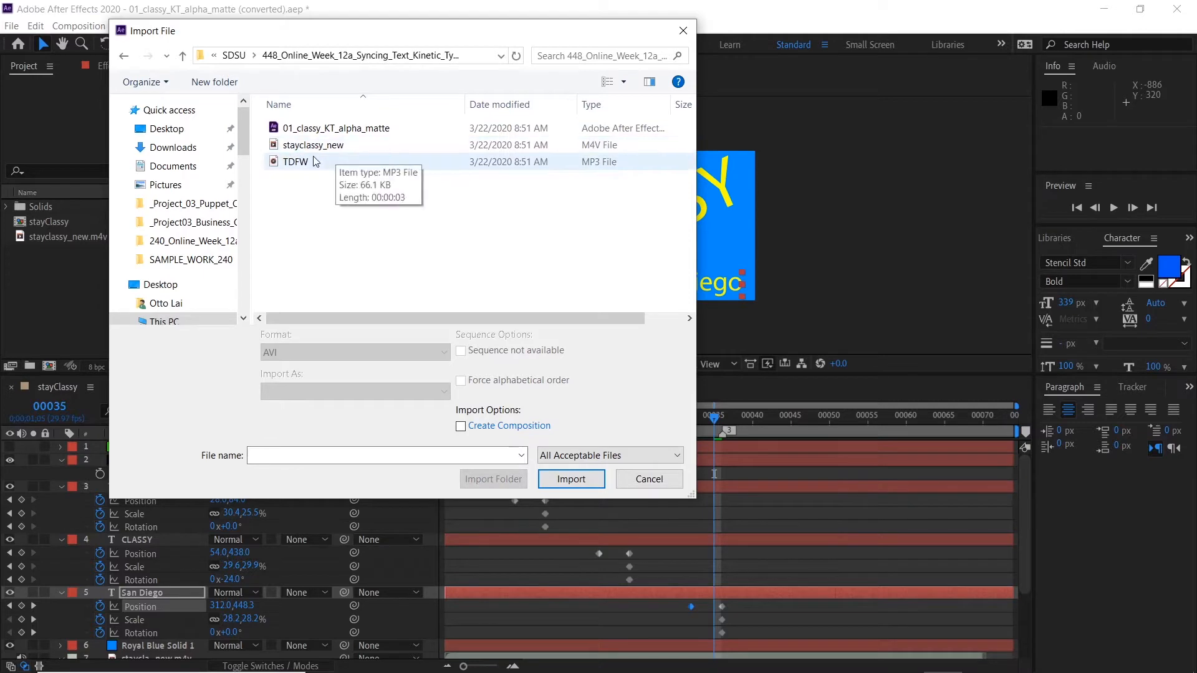
Step: Import the TDFW.mp3 audio file and create a new composition from it
click(570, 479)
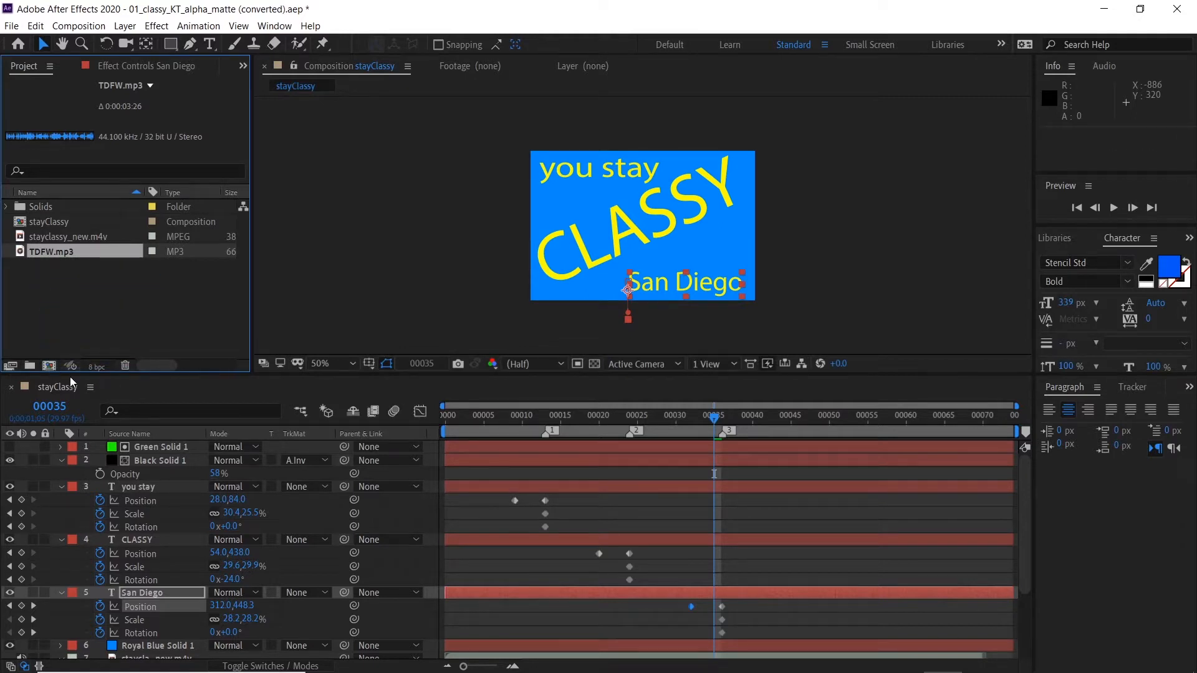
drag(21, 252, 48, 366)
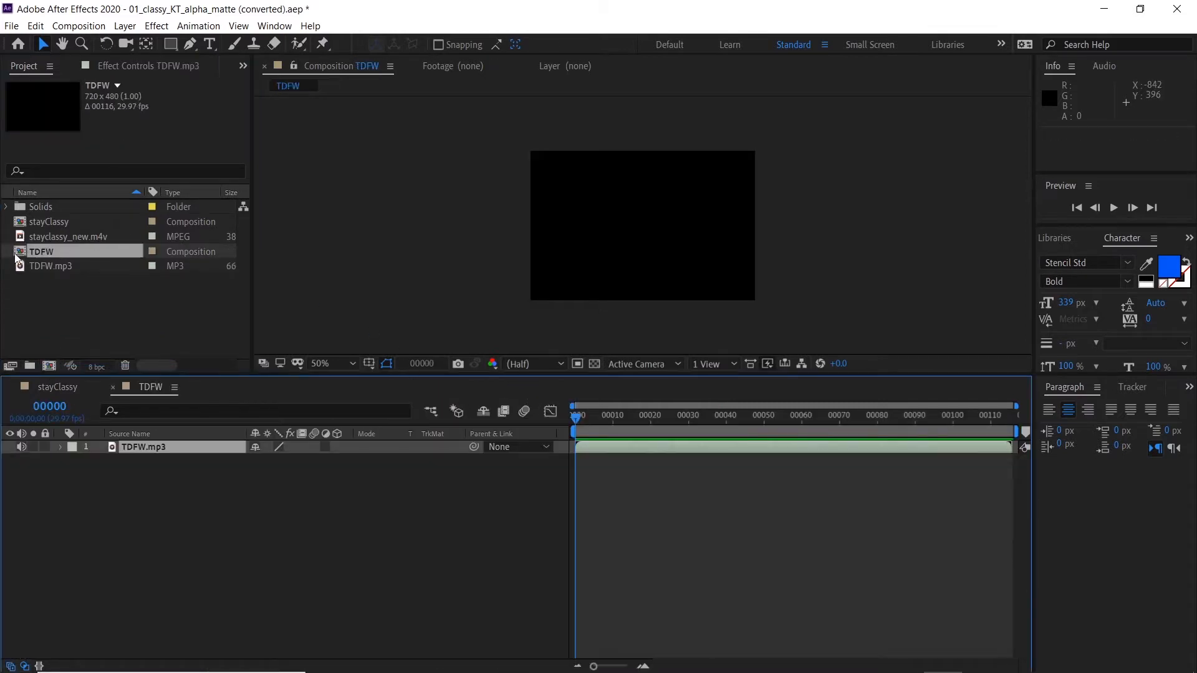
Step: Set the TDFW composition's size to 1920 px wide by 1080 px high
right_click(18, 258)
click(34, 261)
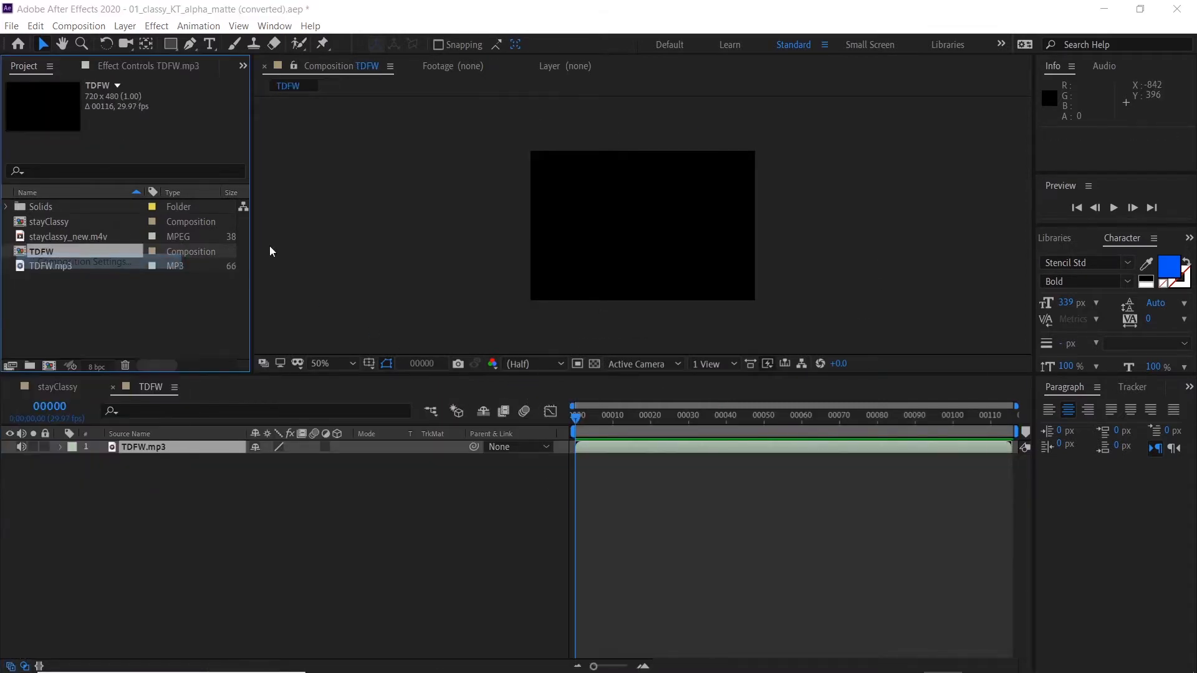
click(638, 212)
text(1920)
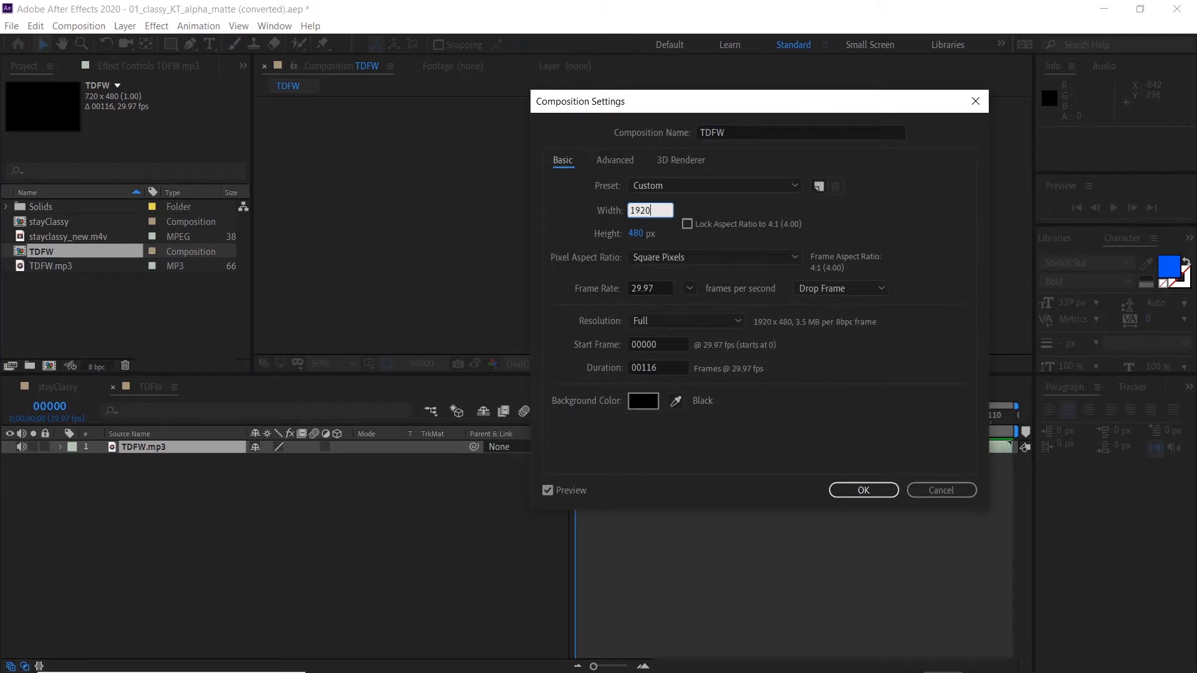
key(Tab)
text(1080)
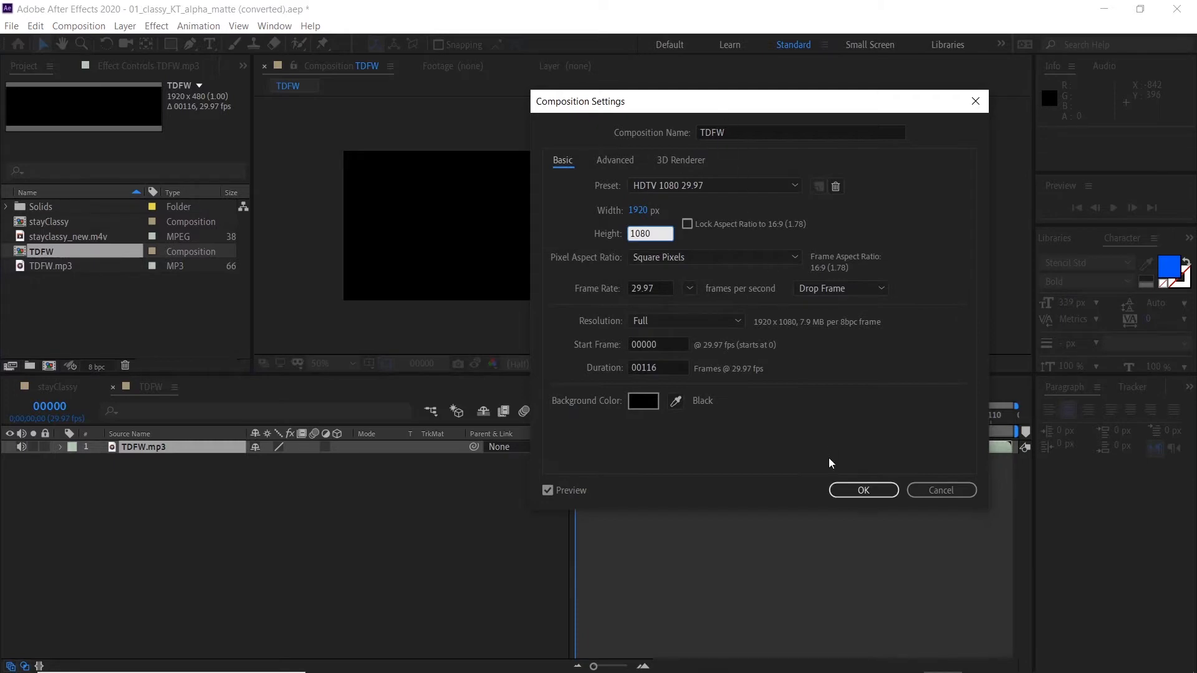
click(853, 490)
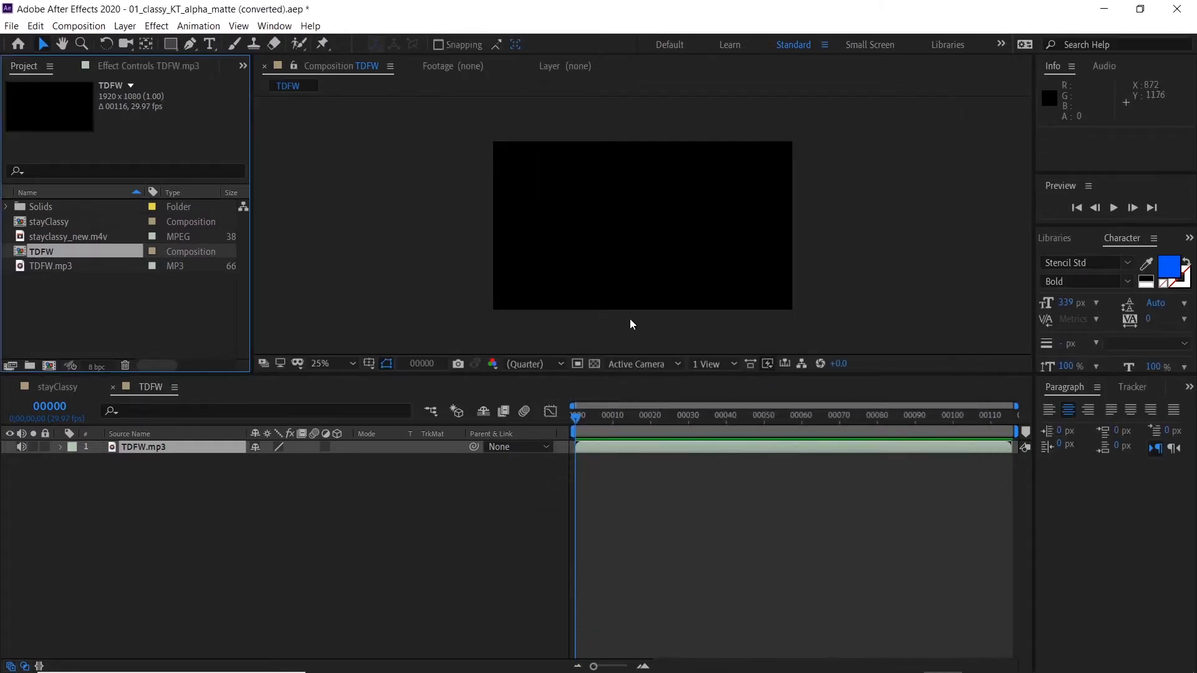
Step: Add a composition-sized 1920 x 1080 cyan solid to the TDFW composition
click(274, 540)
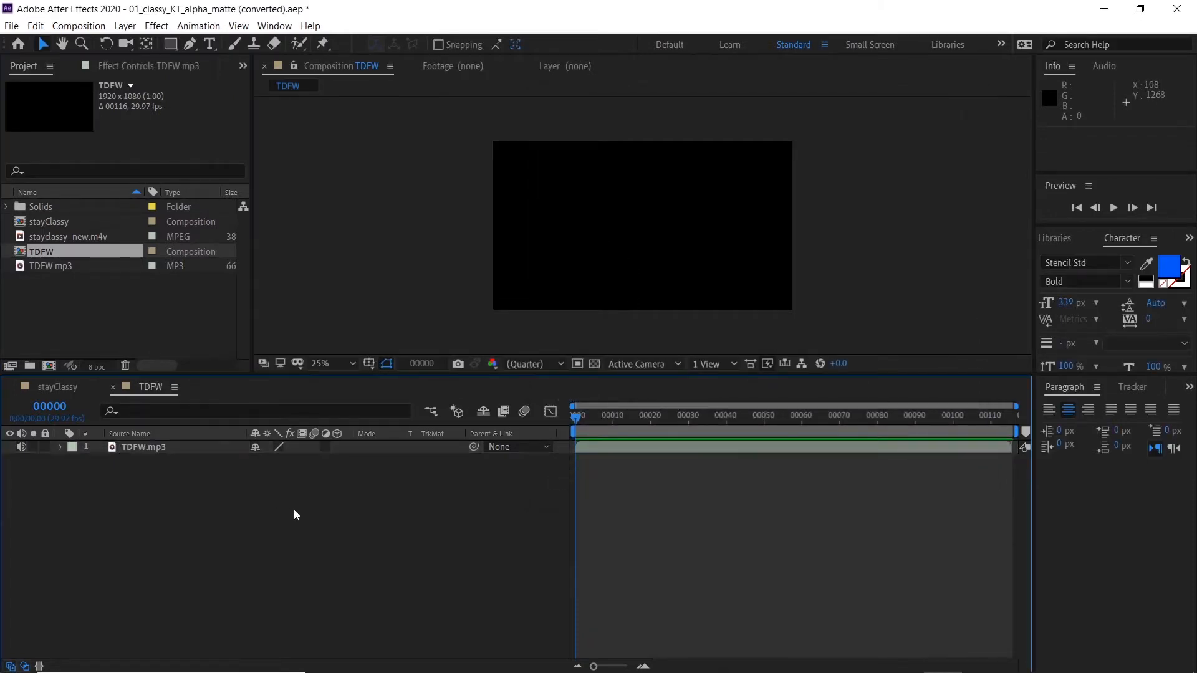
key(ctrl+y)
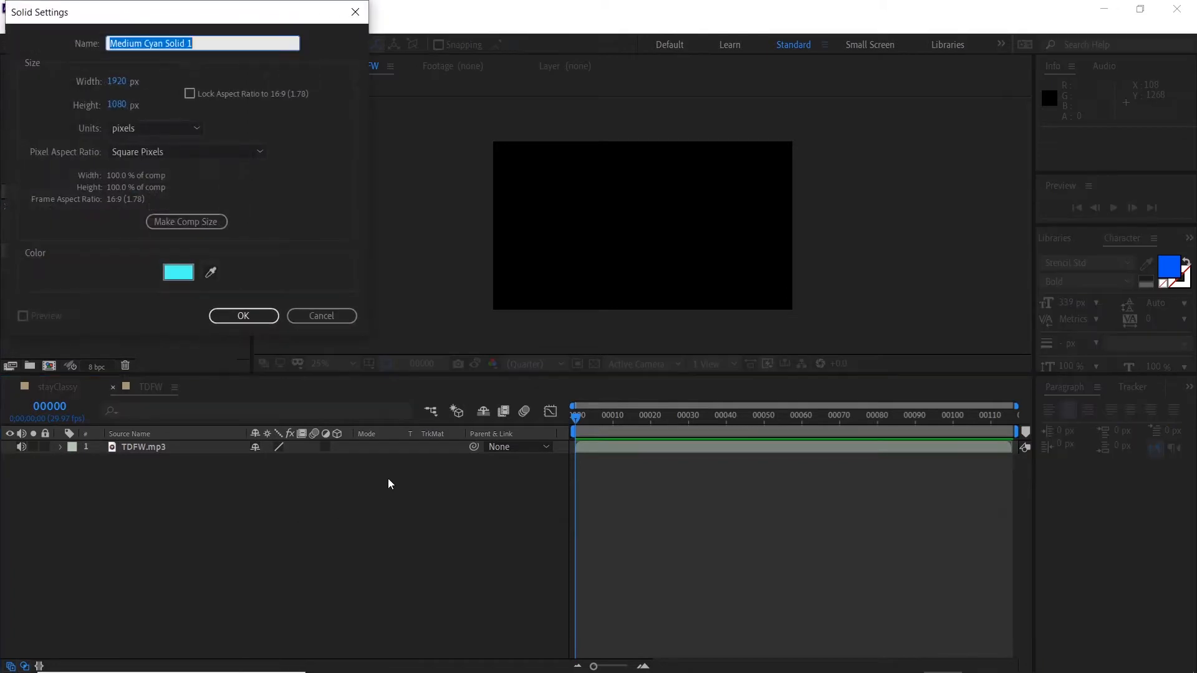
click(243, 316)
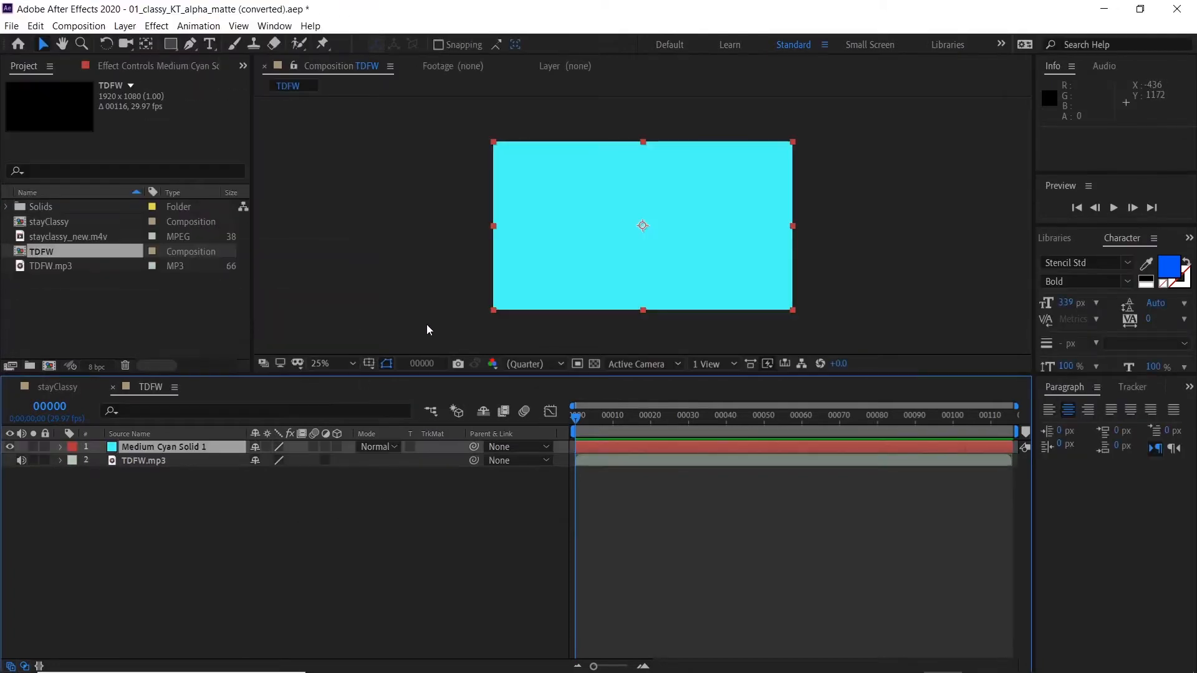
Step: Rename the cyan solid layer as "alpha track matte"
click(176, 454)
click(177, 450)
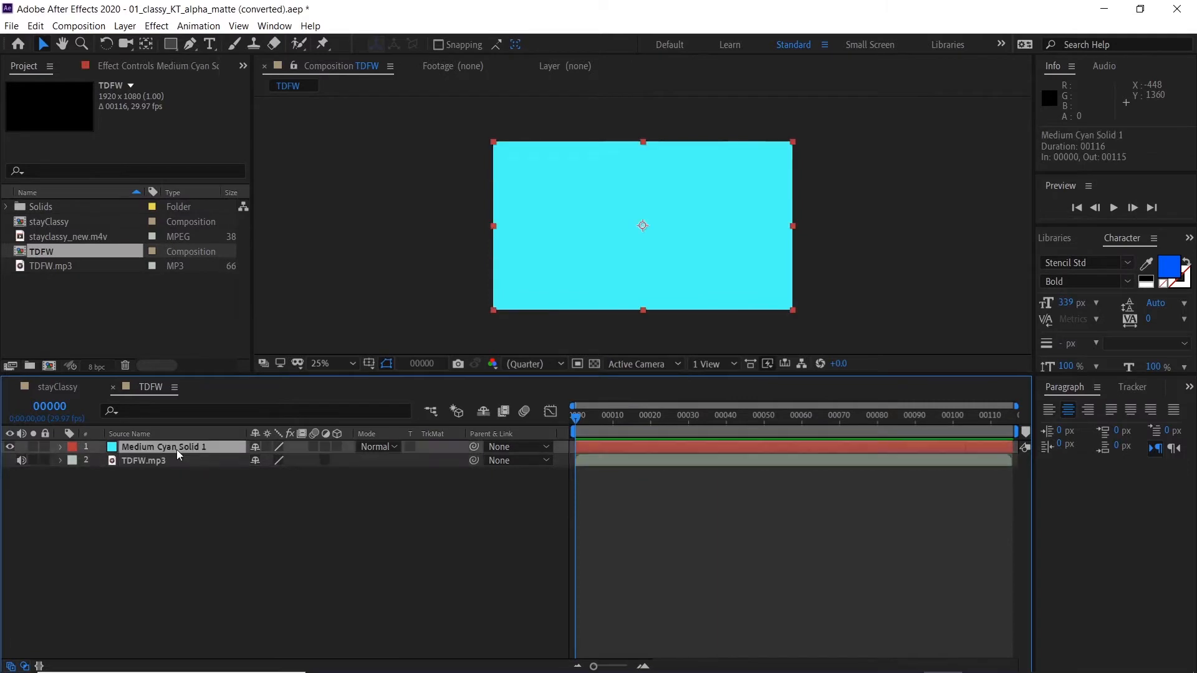
key(Return)
text(alpha track matte)
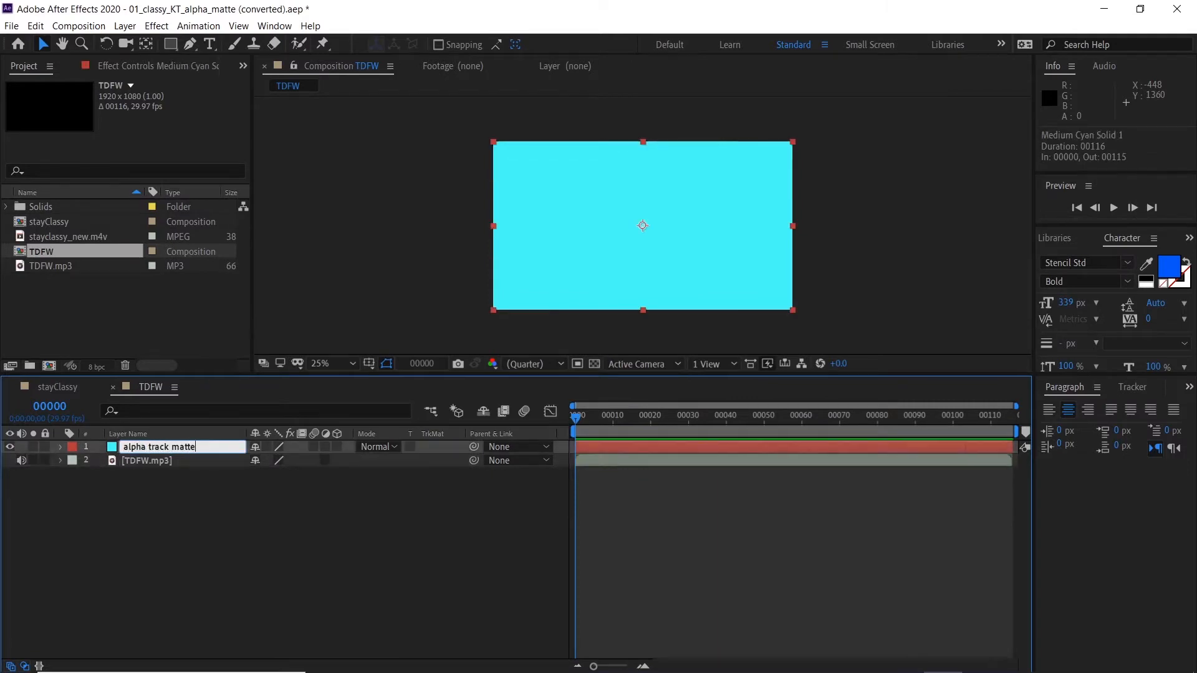
key(Return)
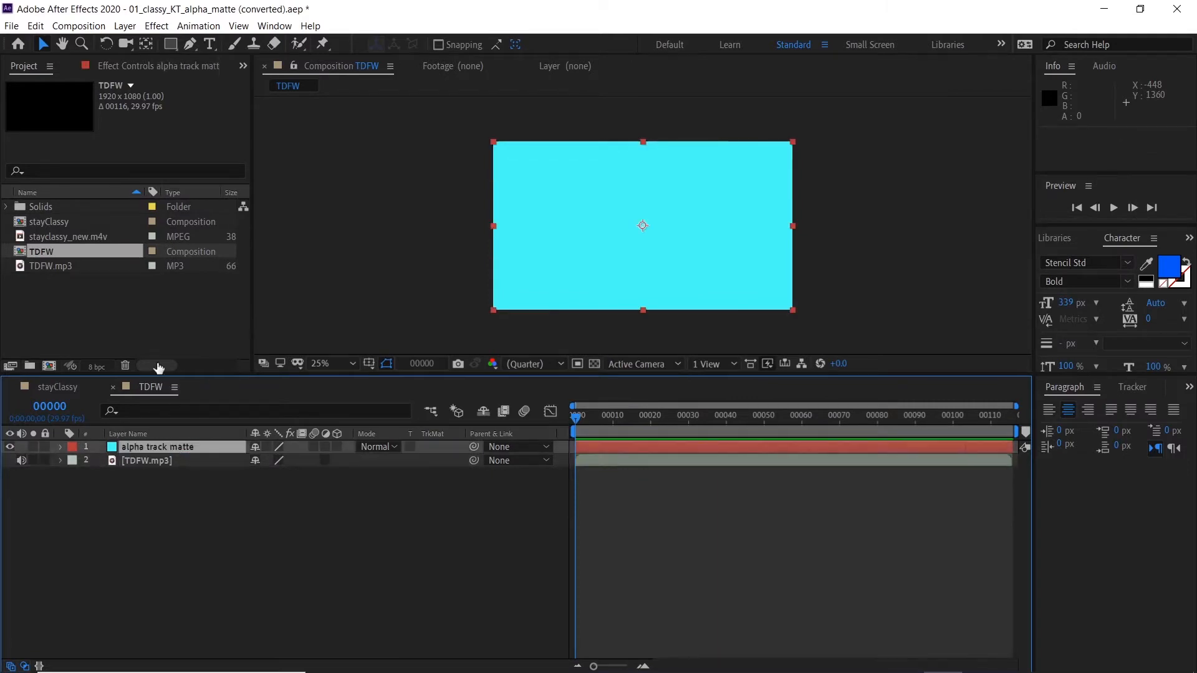
Step: Enlarge the TDFW composition to 3000 px wide by 3000 px high
right_click(54, 253)
click(69, 261)
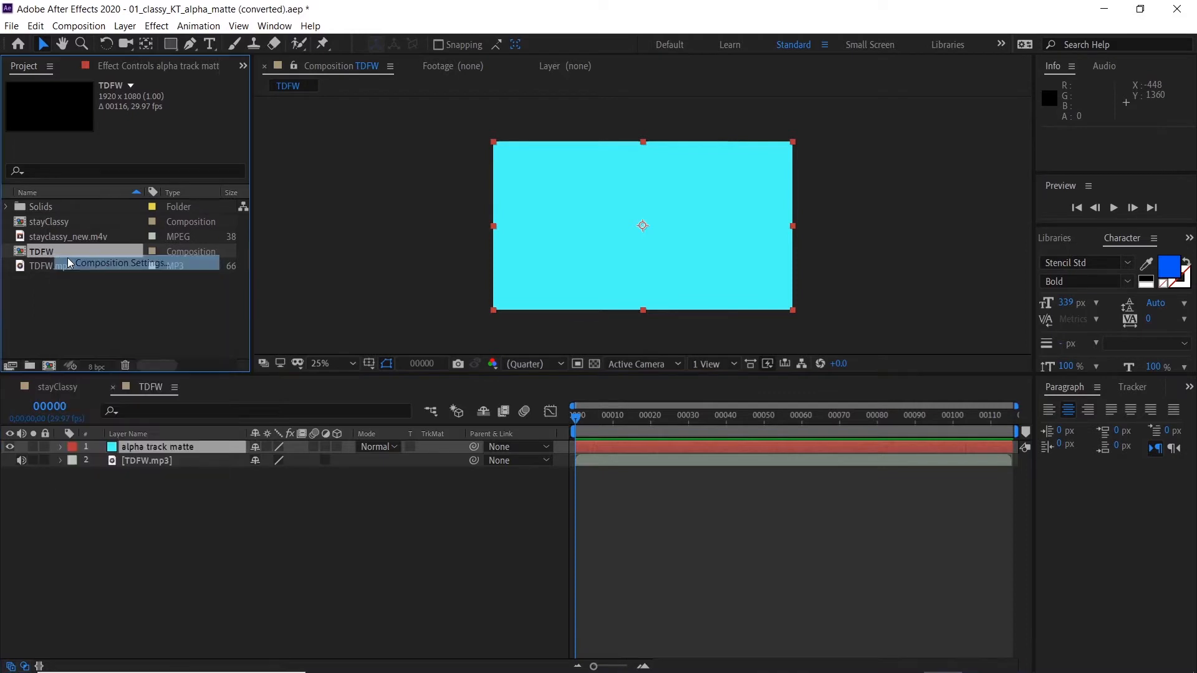
click(638, 210)
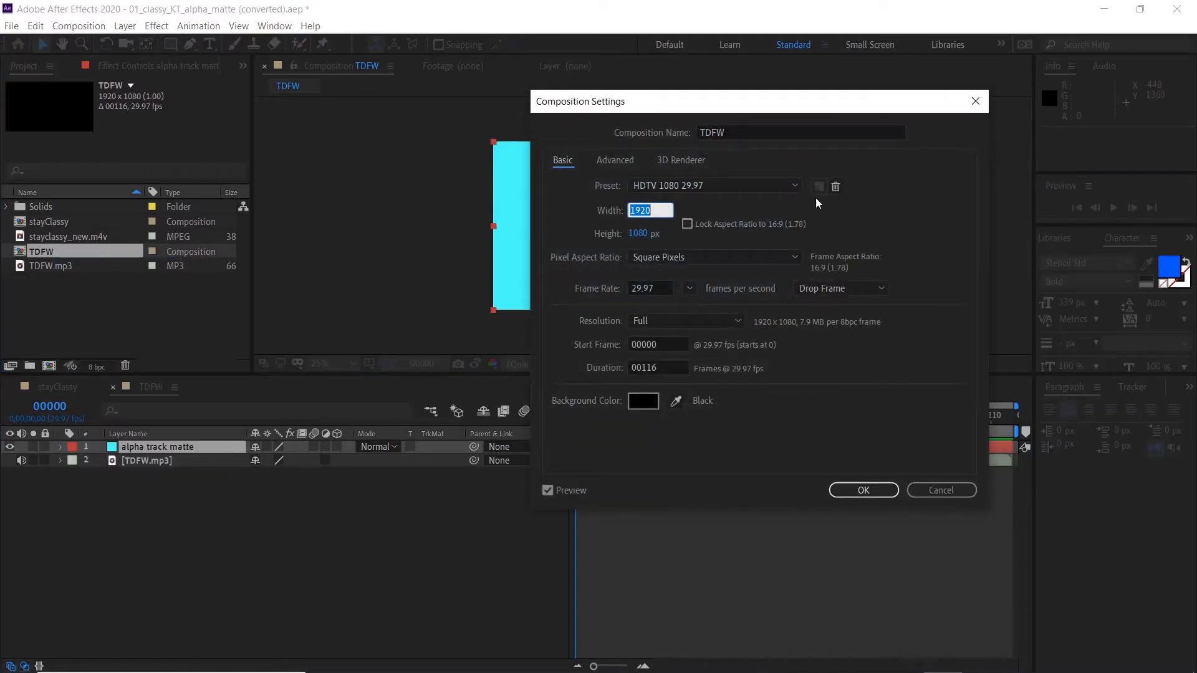
text(3)
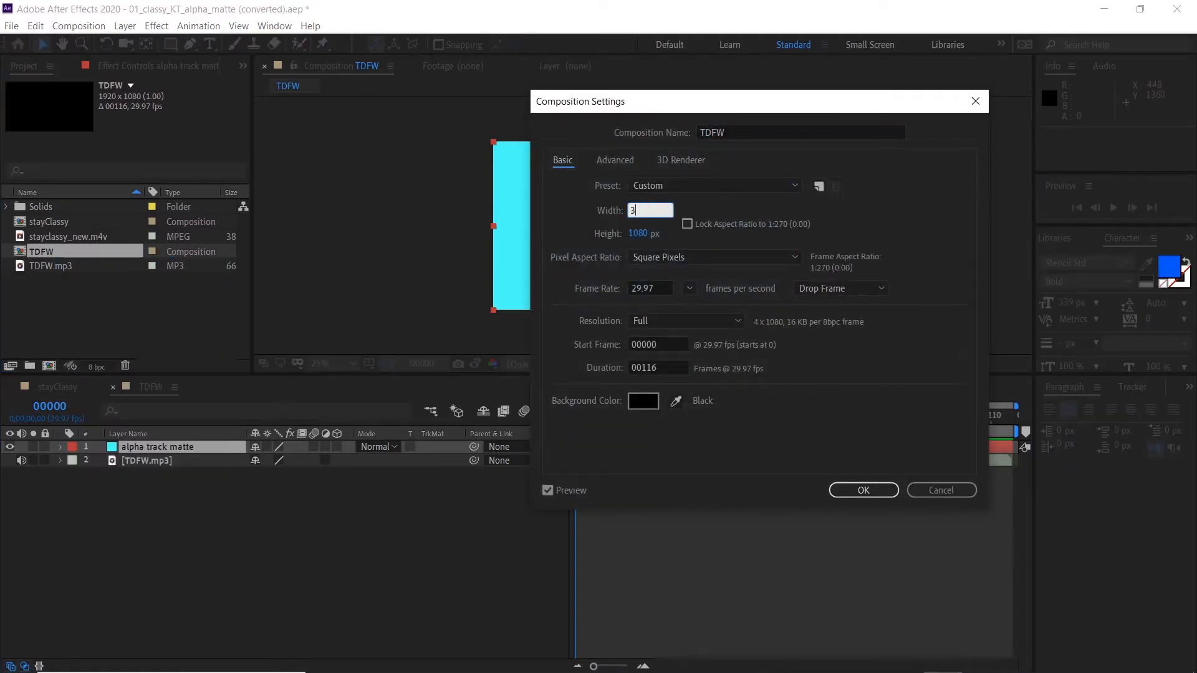
text(000)
key(Tab)
text(4)
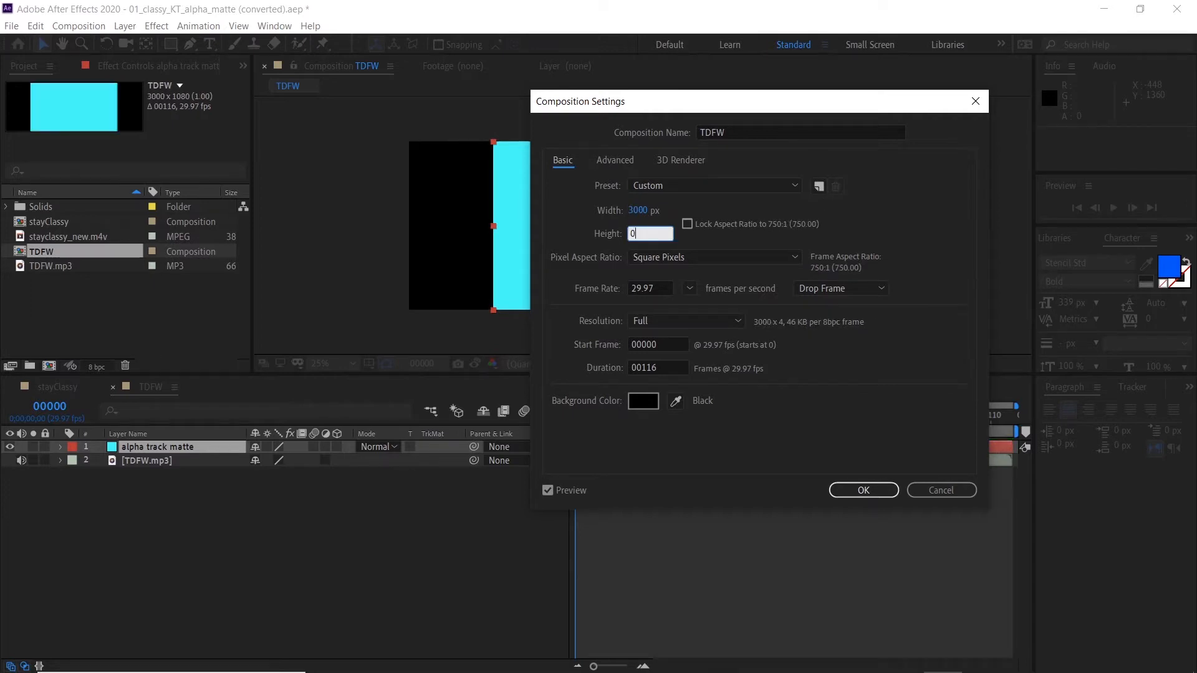
text(3000)
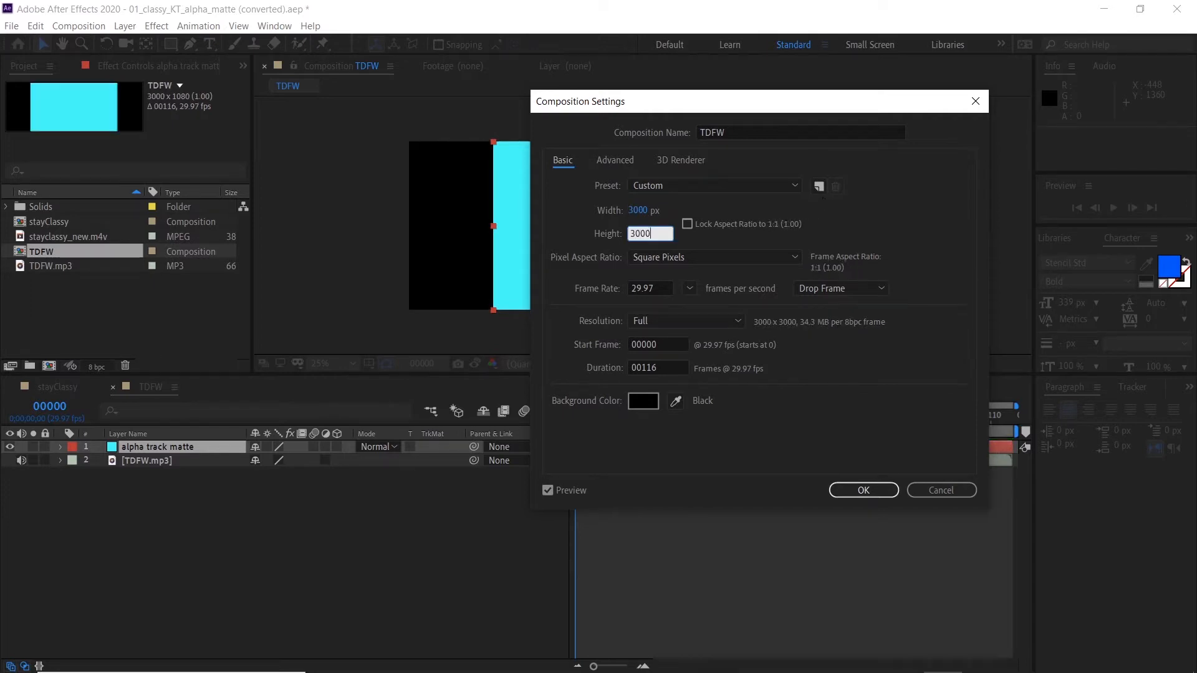
click(863, 490)
key(comma)
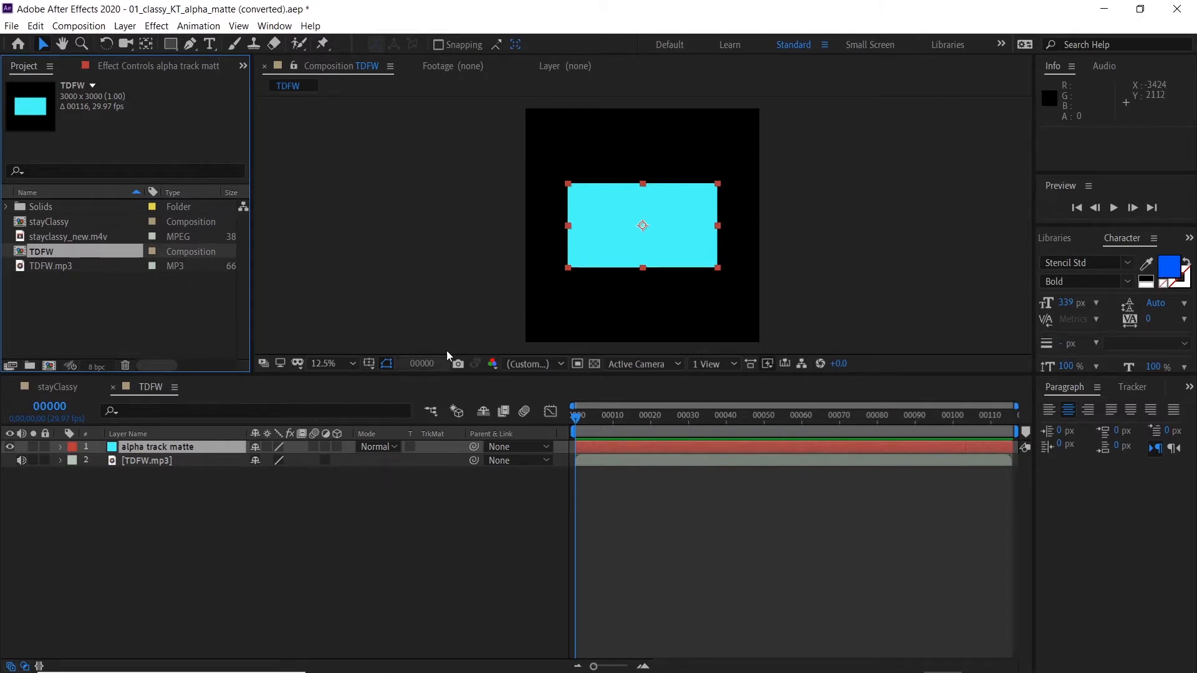
Step: Create a 3000 x 3000 black (000000) solid named "BLACK SOLID" and place it below the alpha track matte layer
click(312, 488)
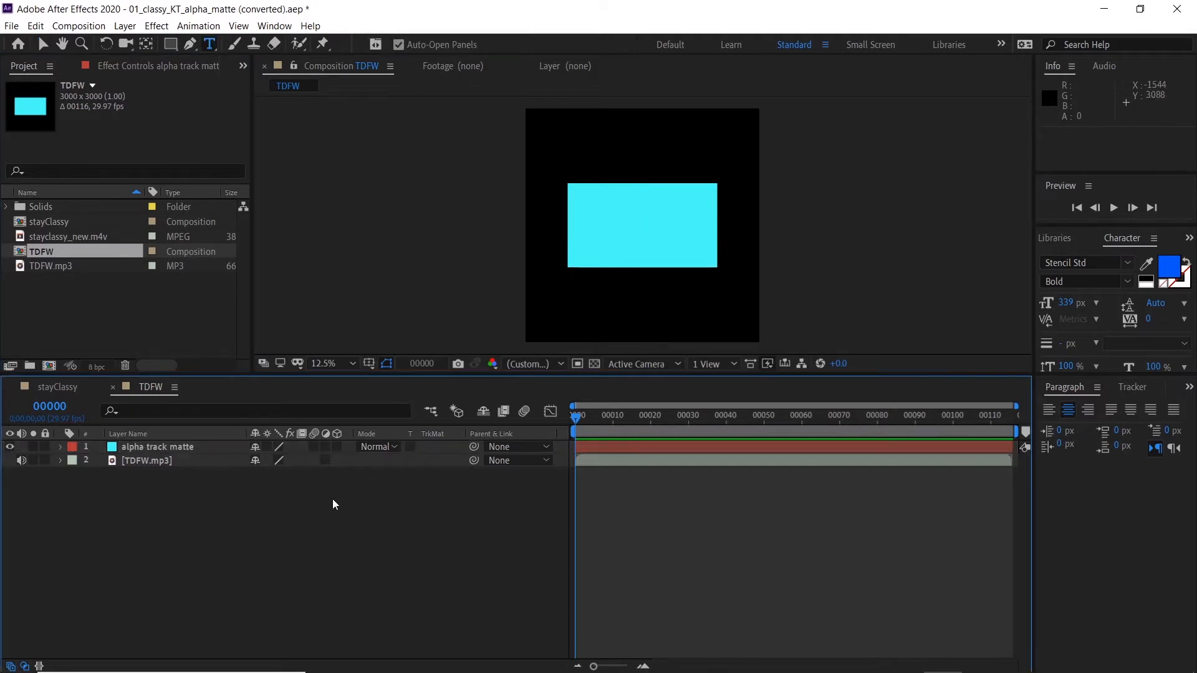
key(ctrl+y)
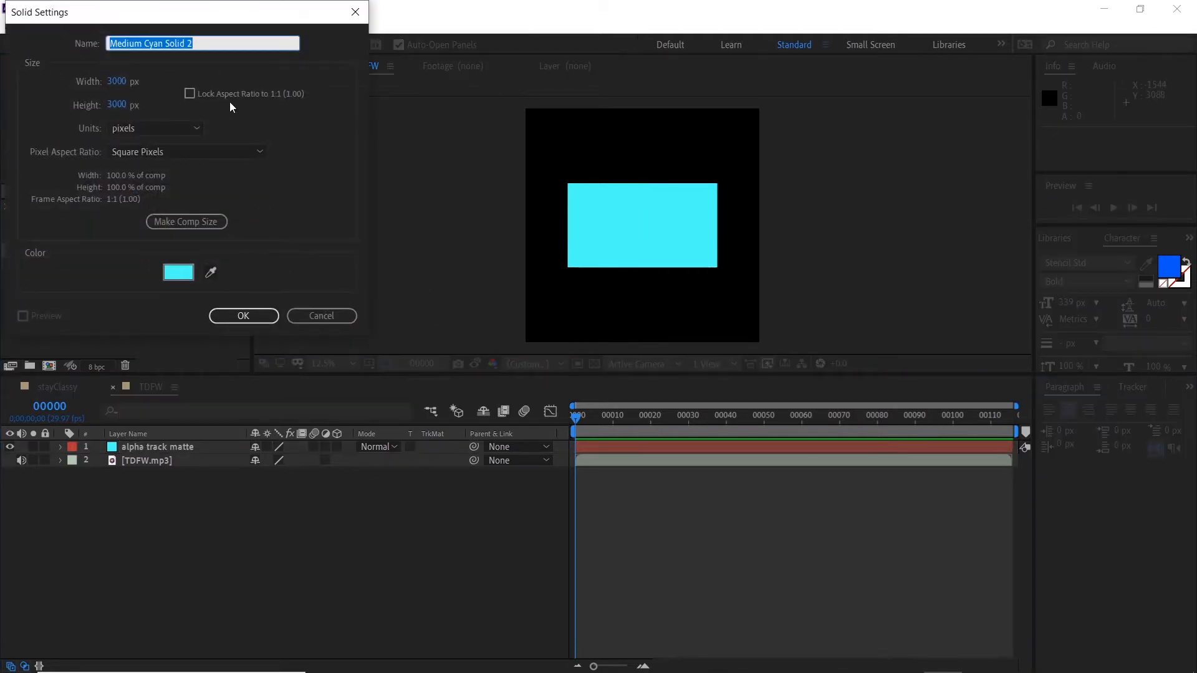
text(BLACK SOLID)
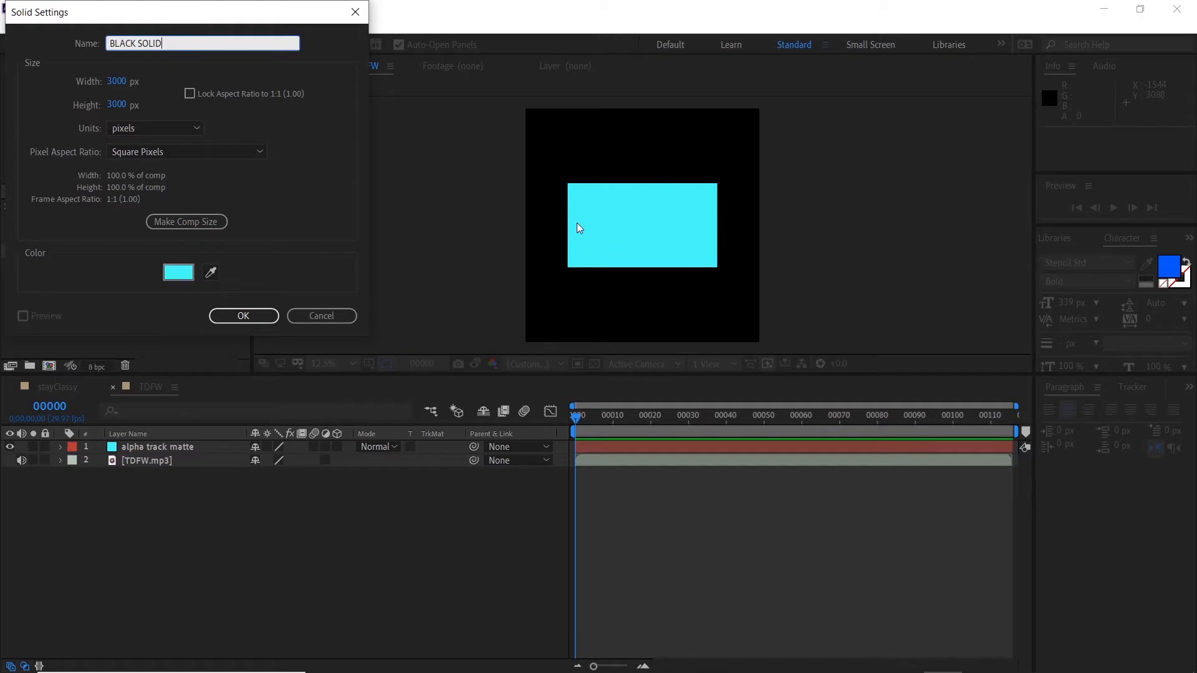
click(178, 272)
click(21, 235)
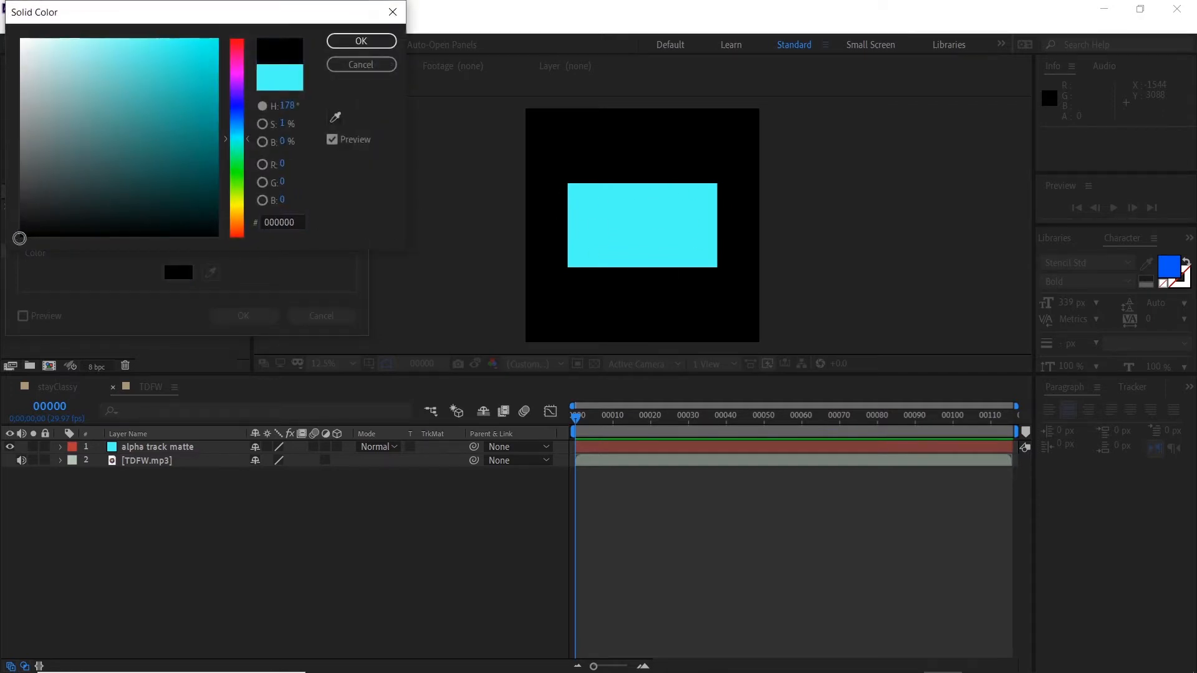
click(361, 41)
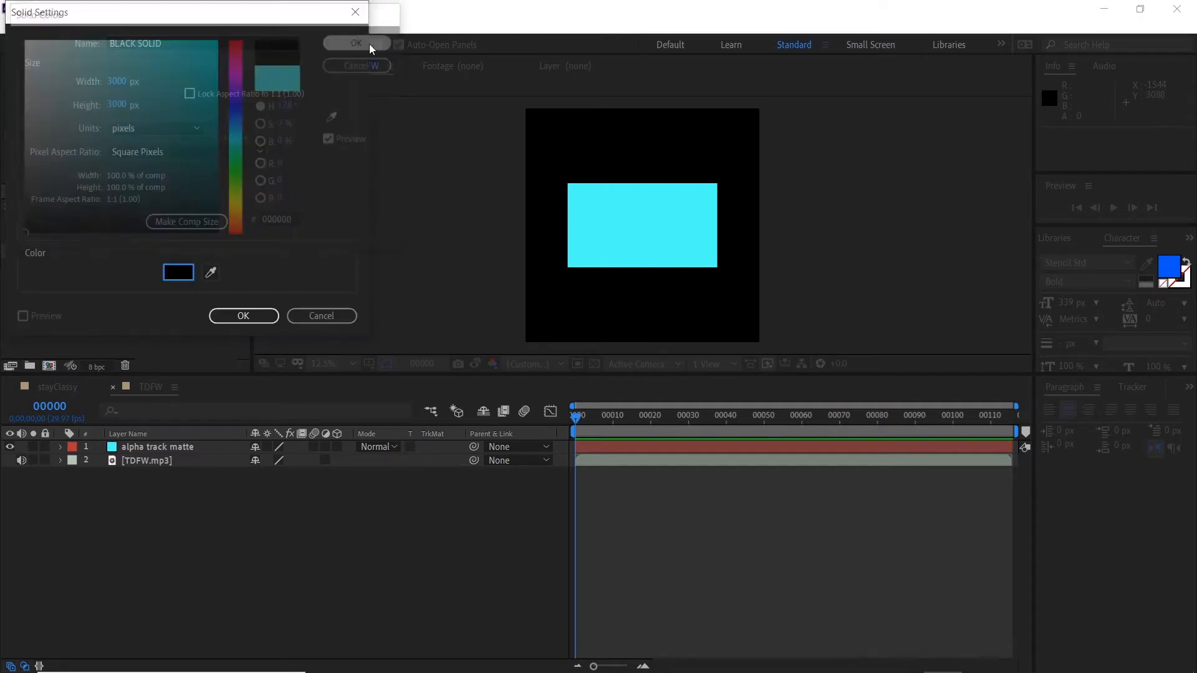
click(245, 313)
drag(153, 446, 155, 469)
Step: Create a 3000 x 3000 medium red solid and place it below the BLACK SOLID layer as the background
key(ctrl+y)
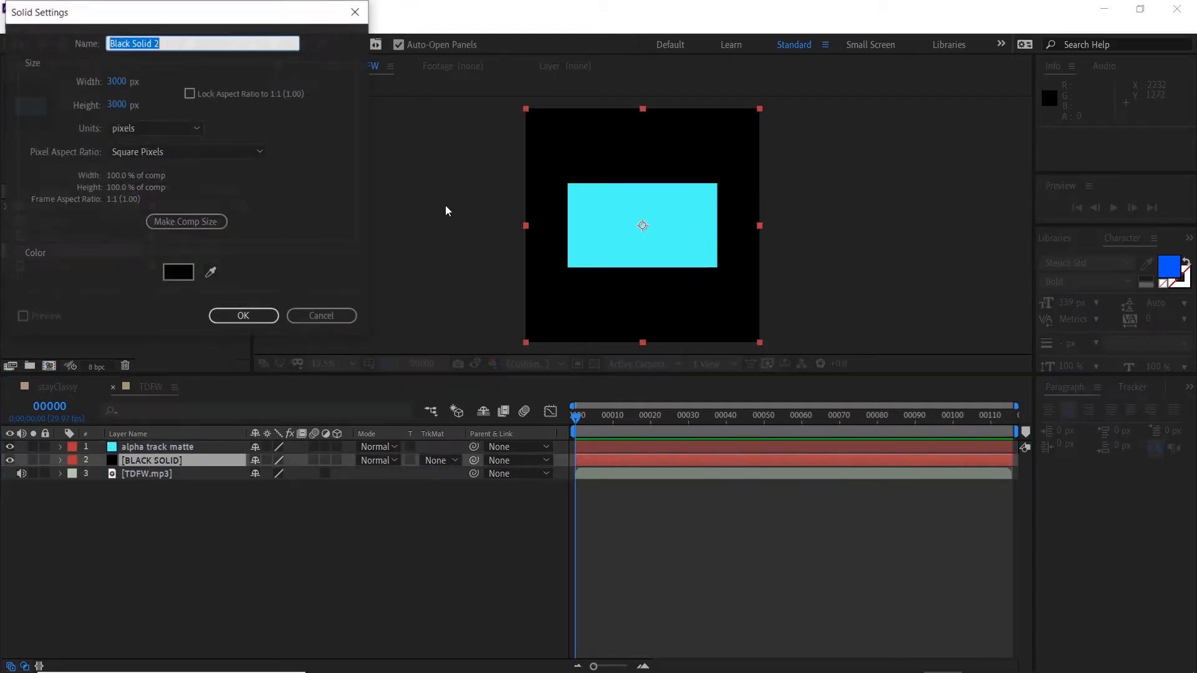
click(178, 273)
click(155, 39)
click(355, 50)
click(259, 309)
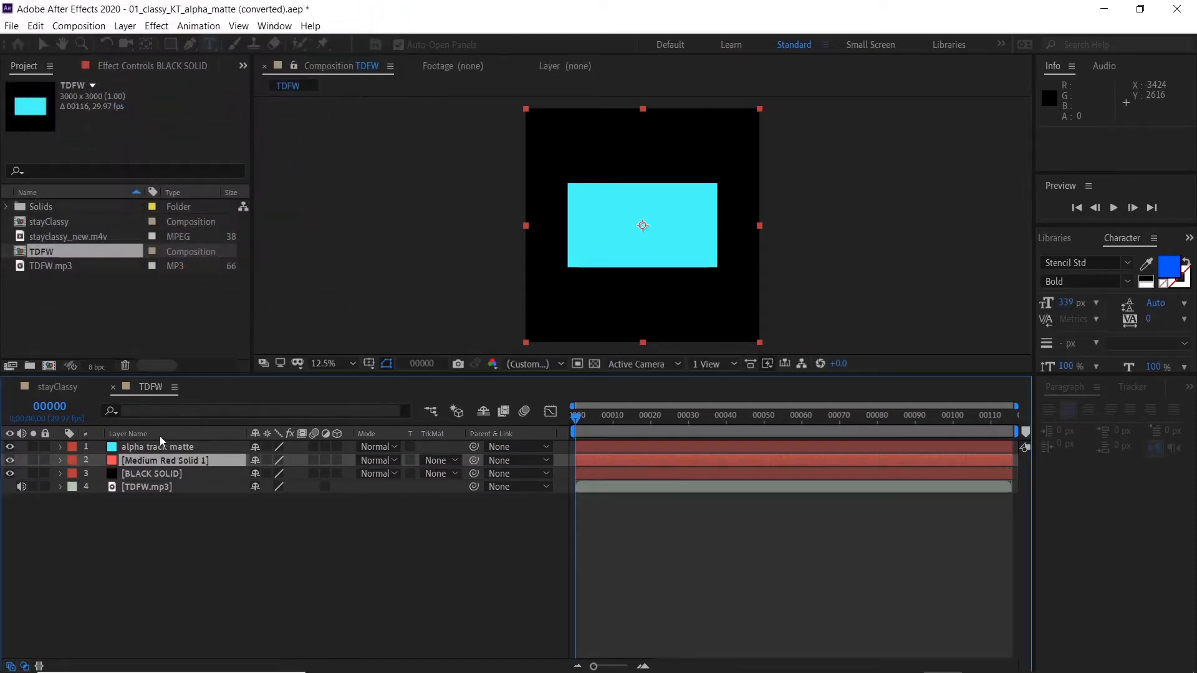
drag(147, 459, 150, 487)
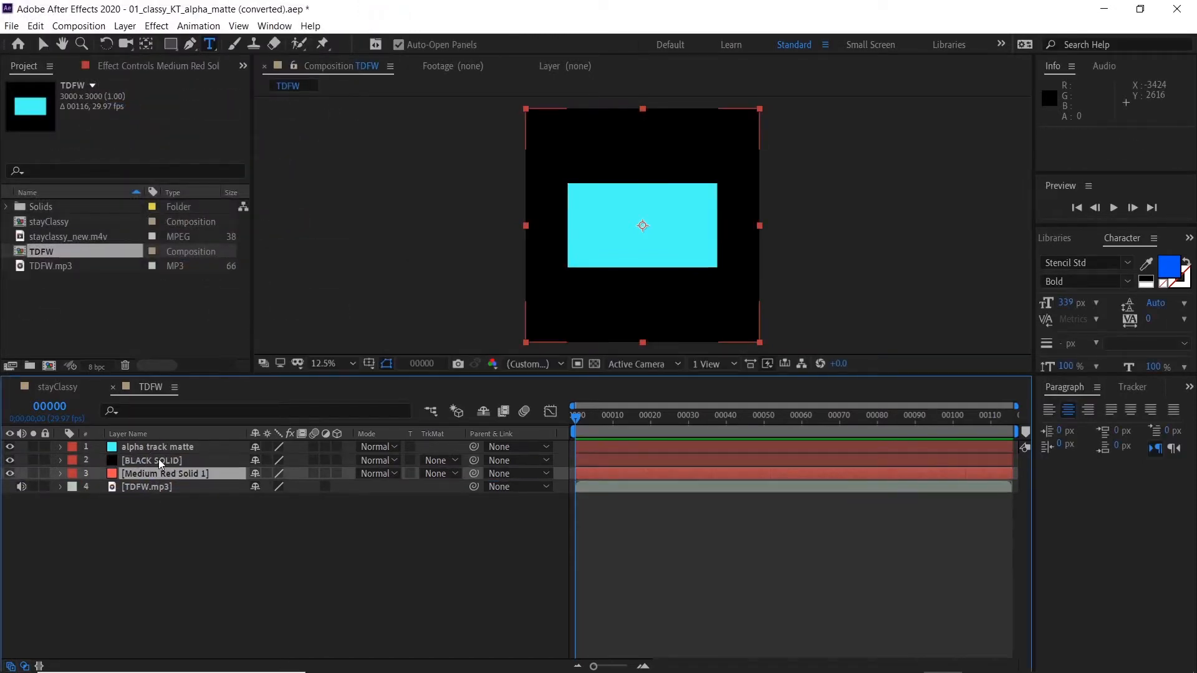
Step: Set the BLACK SOLID layer's track matte to Alpha Inverted, using the alpha track matte layer above it
click(155, 460)
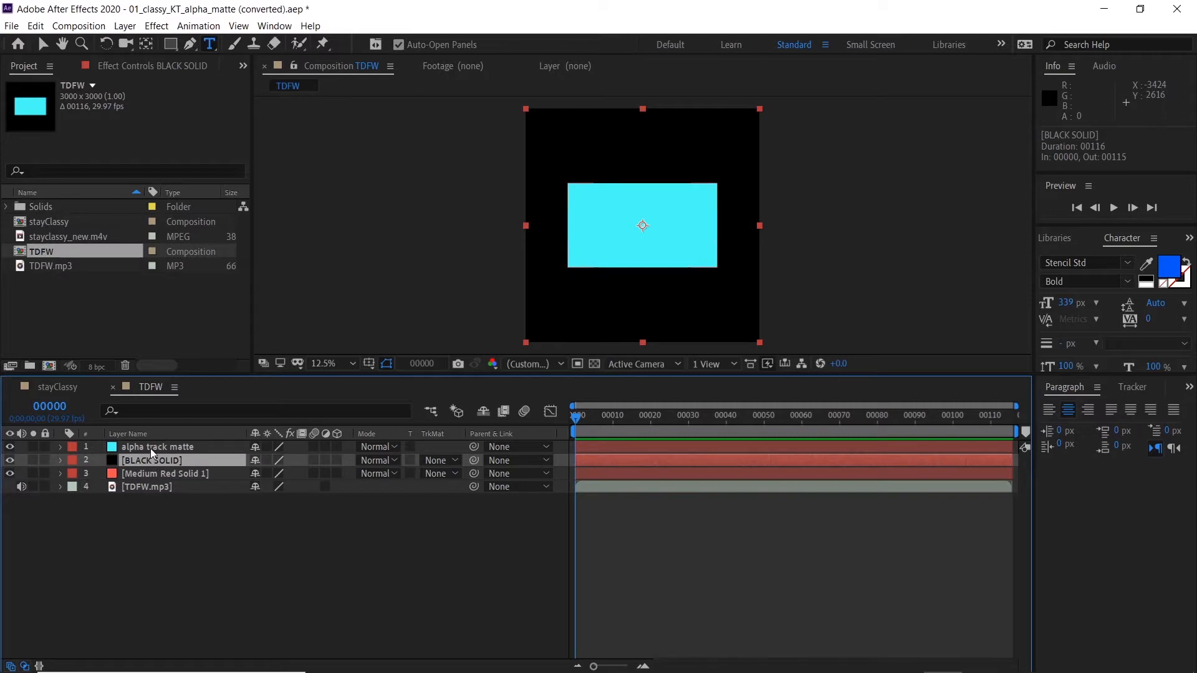
click(150, 447)
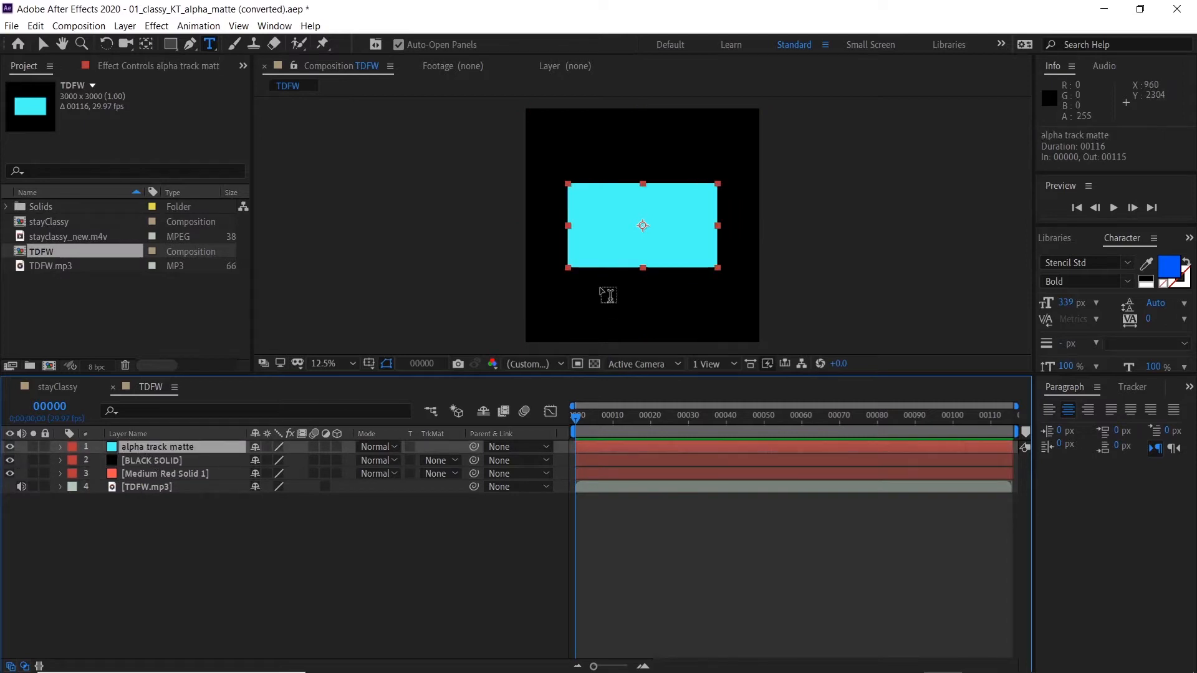
click(44, 44)
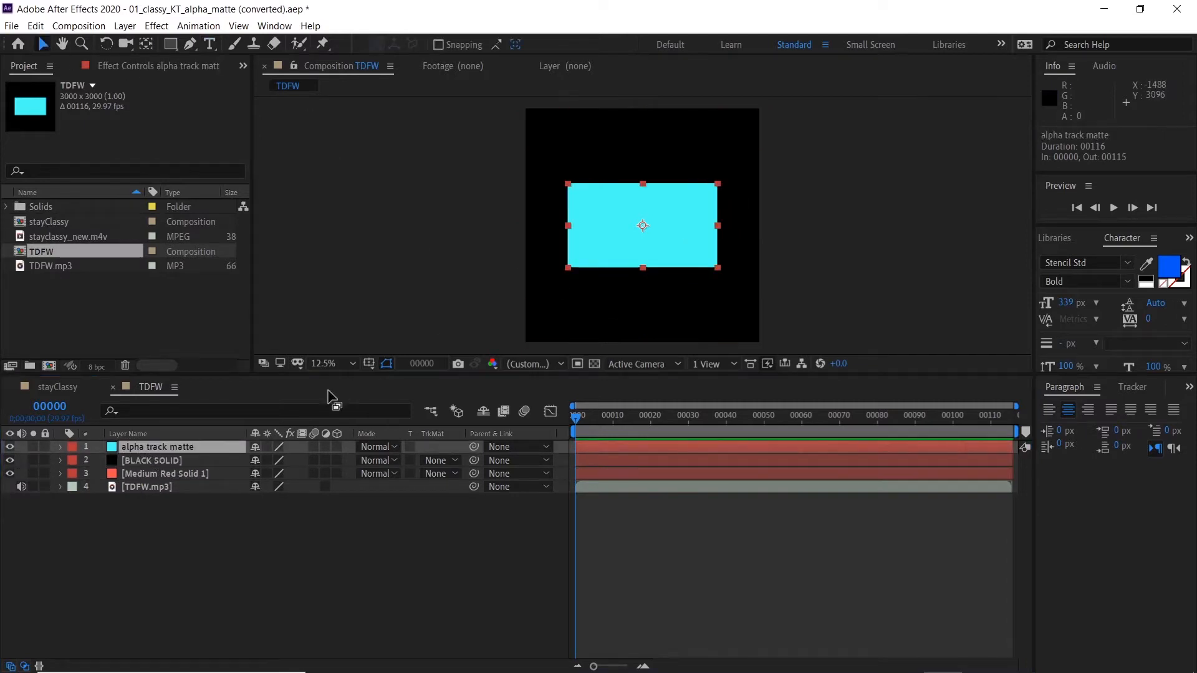
click(206, 464)
click(436, 460)
click(461, 511)
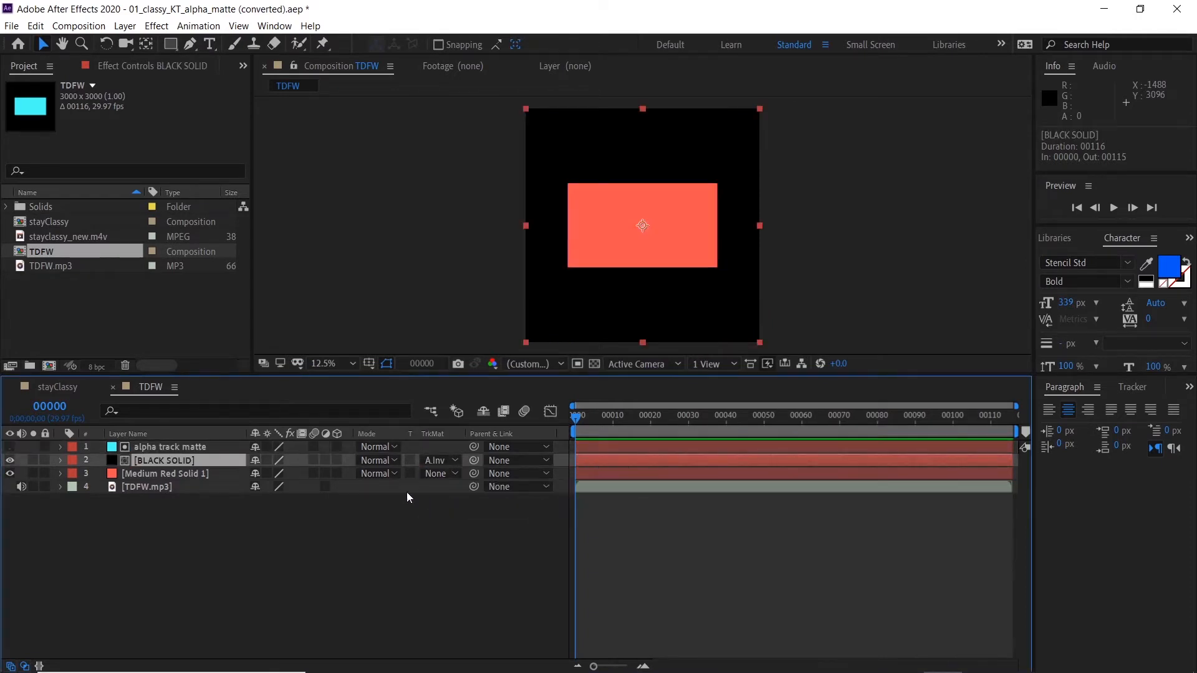
Step: Lower the BLACK SOLID layer's opacity to 41%
key(t)
drag(256, 473, 203, 471)
key(period)
key(comma)
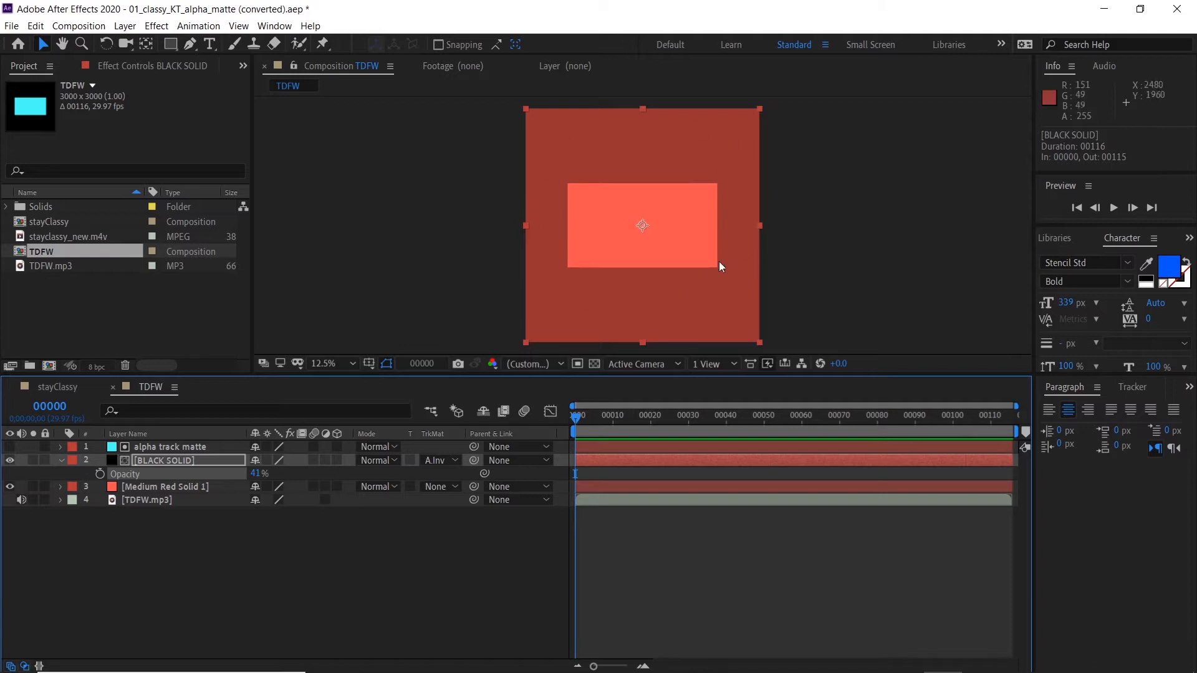
key(period)
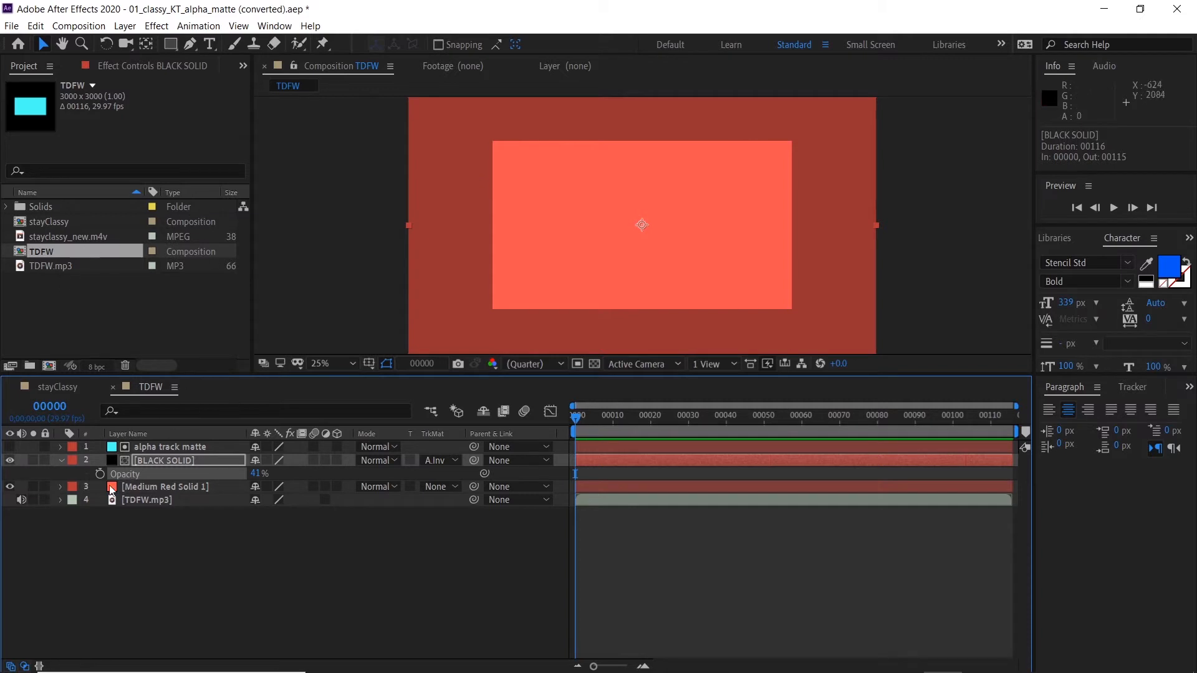
Step: Expand the TDFW.mp3 layer's audio properties and play the composition to listen to the audio
click(60, 500)
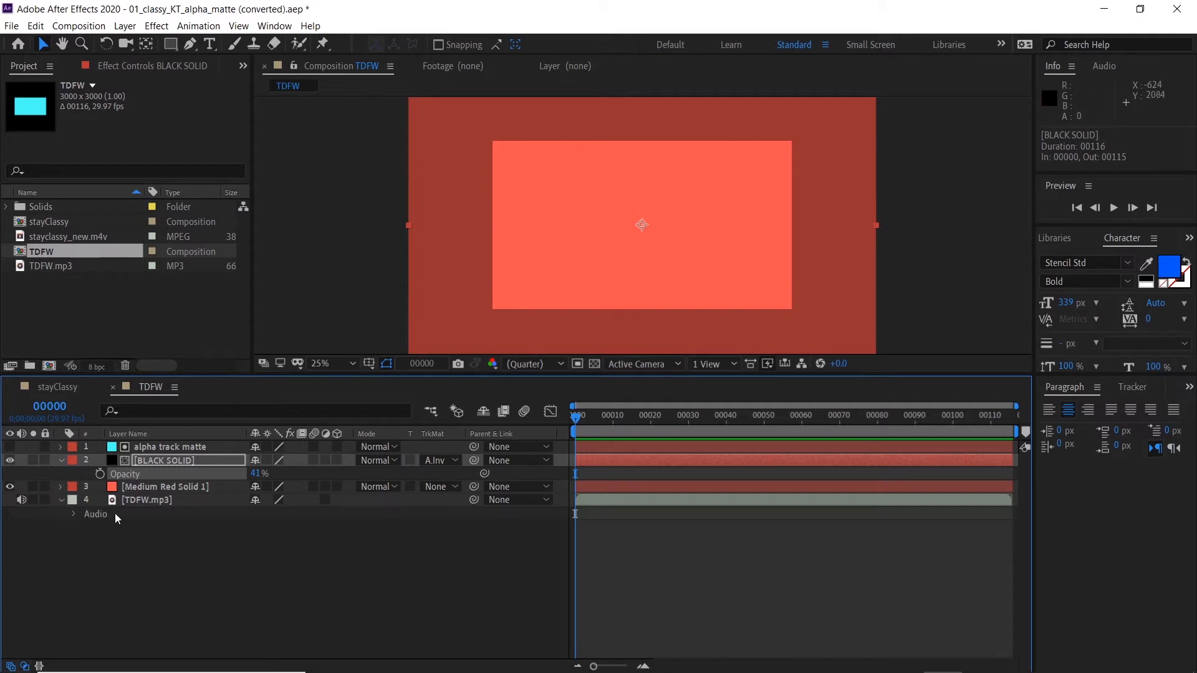
click(74, 513)
key(space)
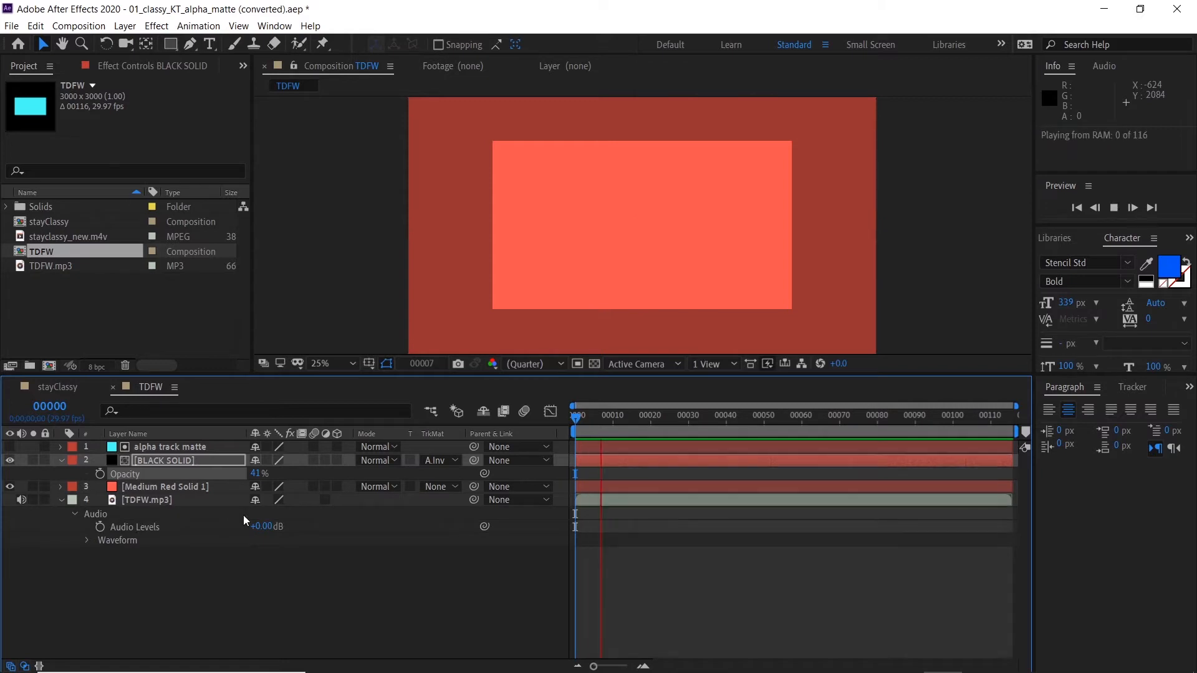
key(space)
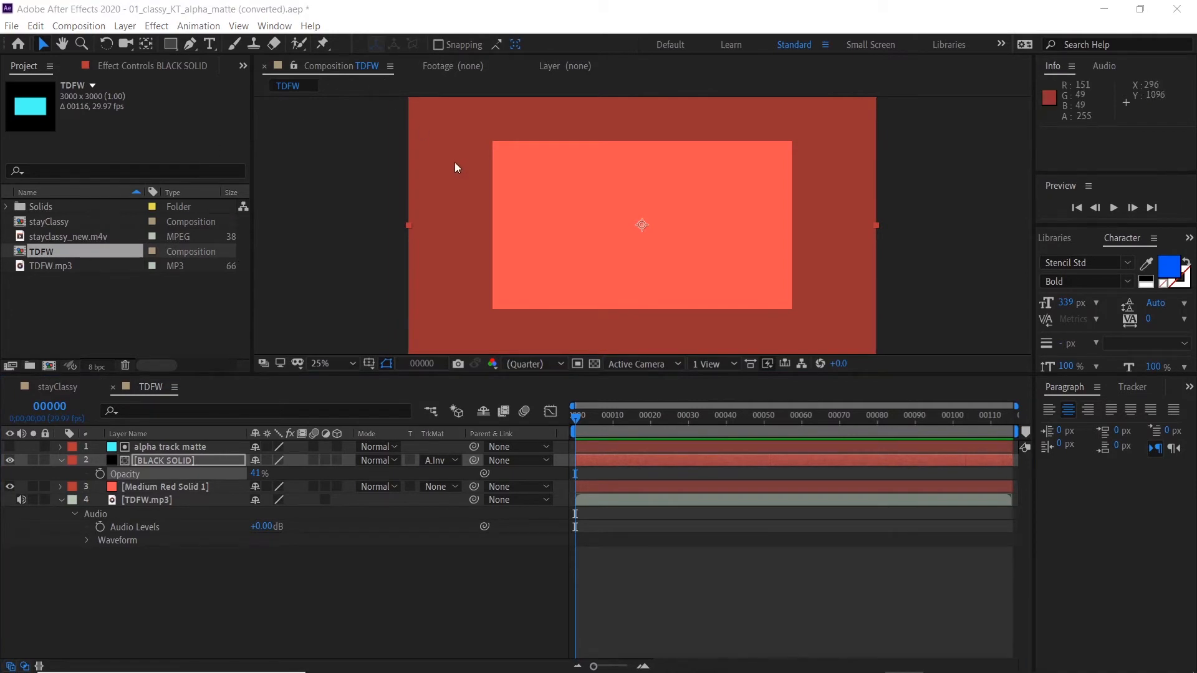
Step: Switch to the Notepad notes, highlight the first item about splitting a sentence into layers, and return to After Effects
key(alt+Tab)
click(497, 98)
drag(728, 110, 213, 127)
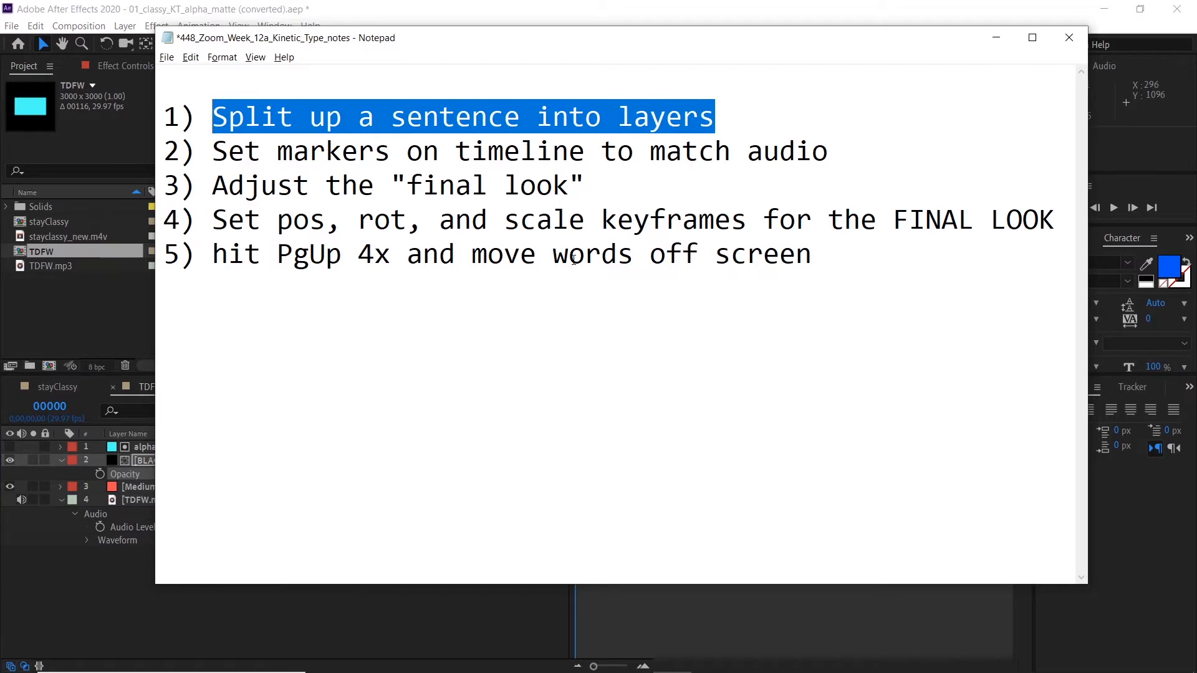
key(alt+Tab)
key(alt+Tab)
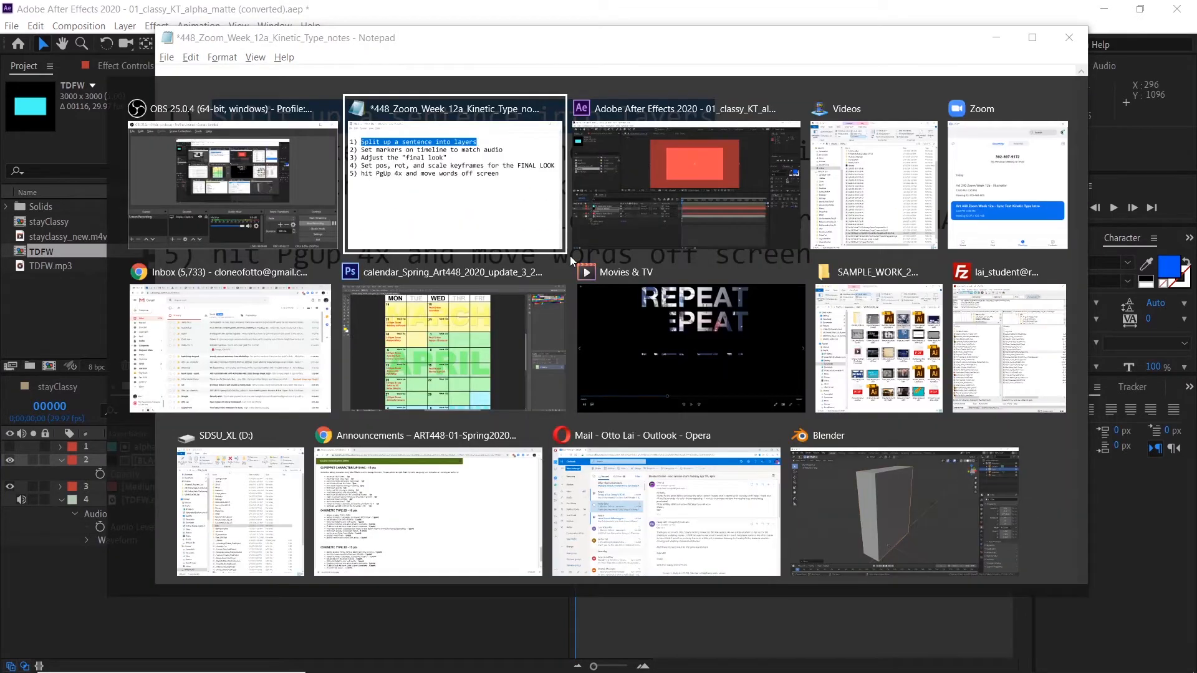
Step: Create a text layer reading "turn down" in the upper part of the composition
click(209, 44)
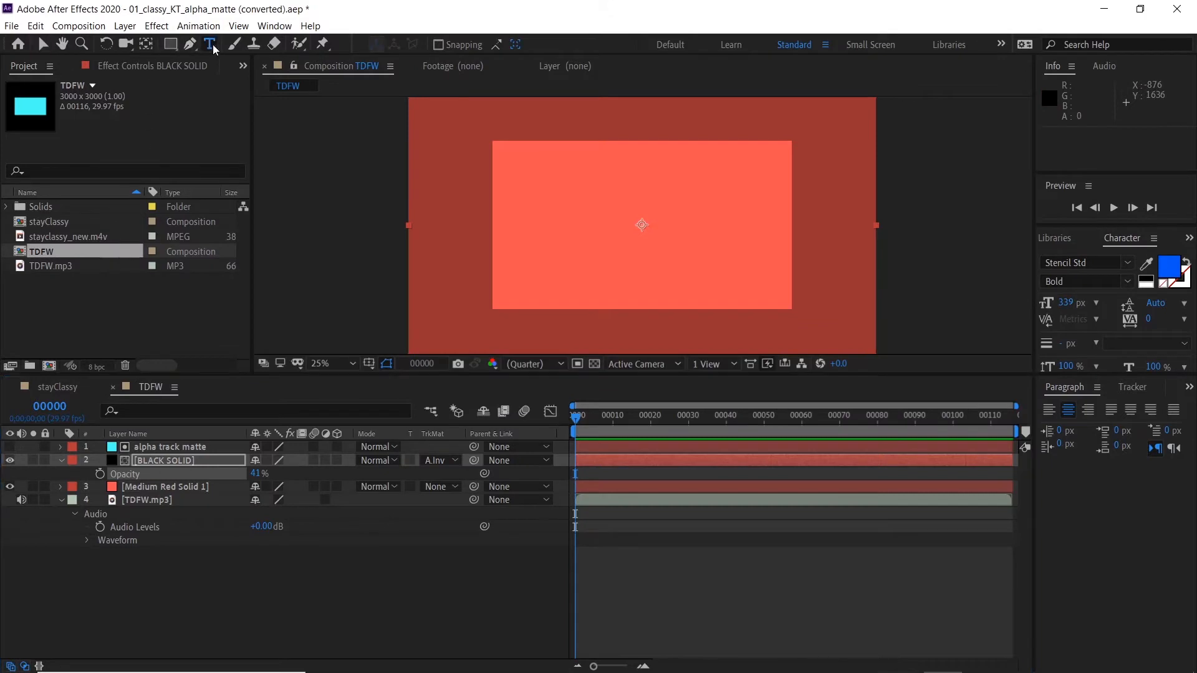
click(573, 201)
text(tur)
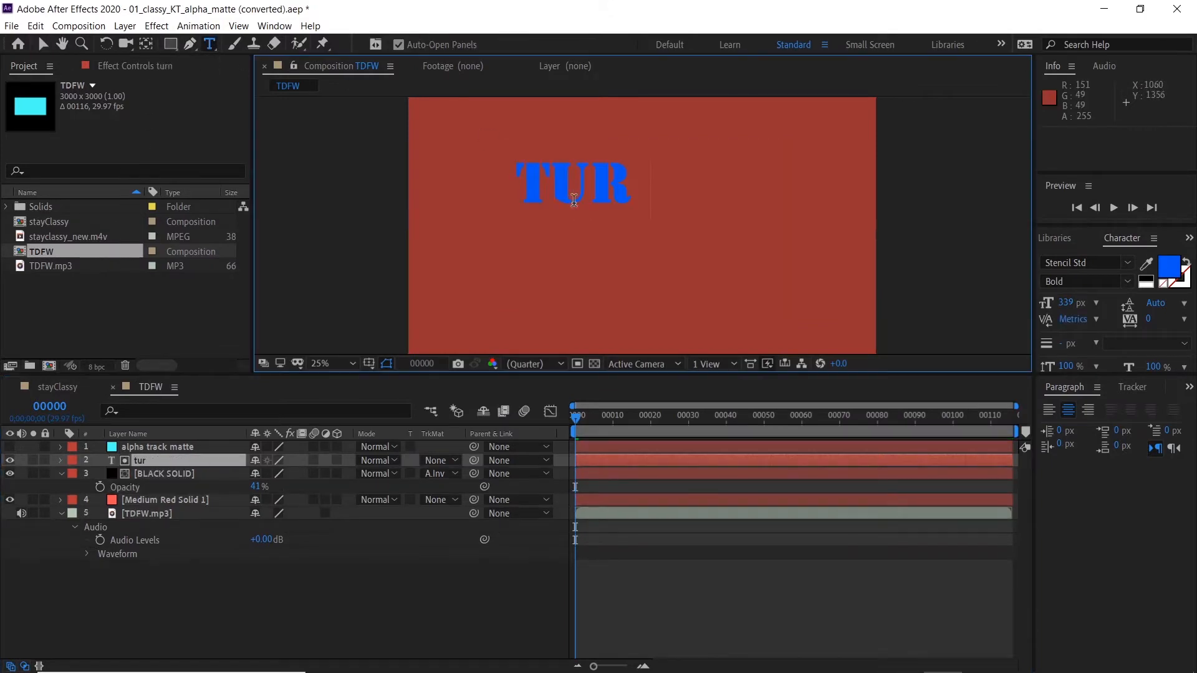
text(n down)
Step: Set the "turn down" text to Verdana Regular at 223 px
drag(742, 187, 404, 179)
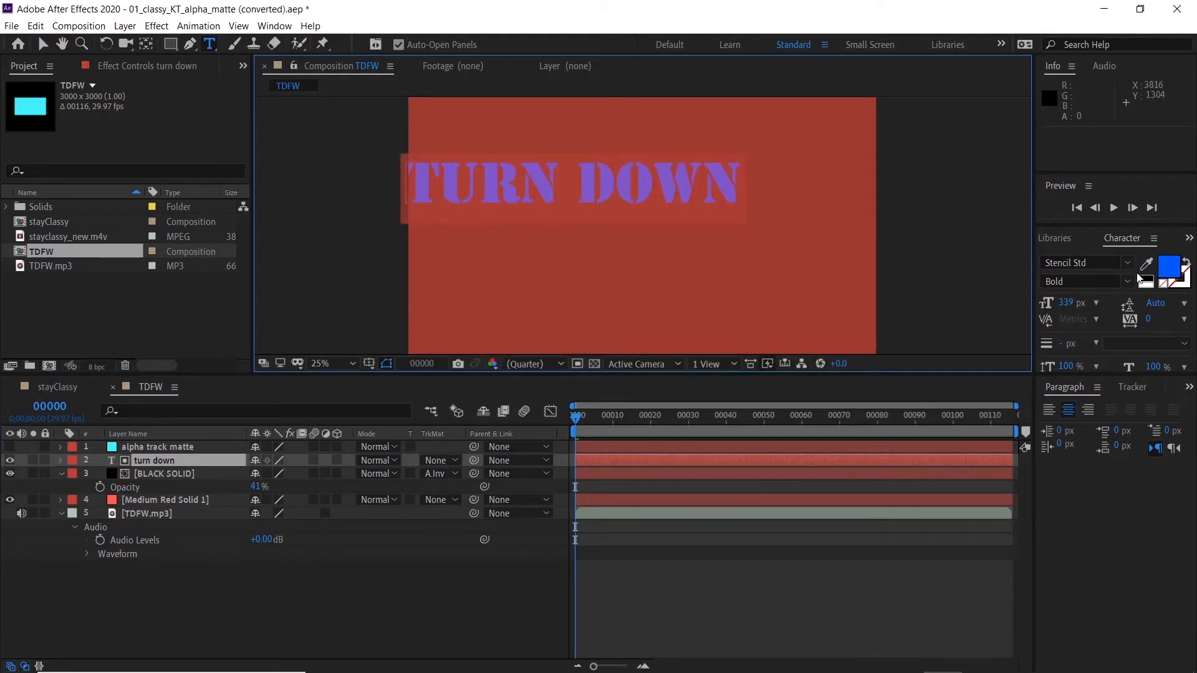
click(1111, 263)
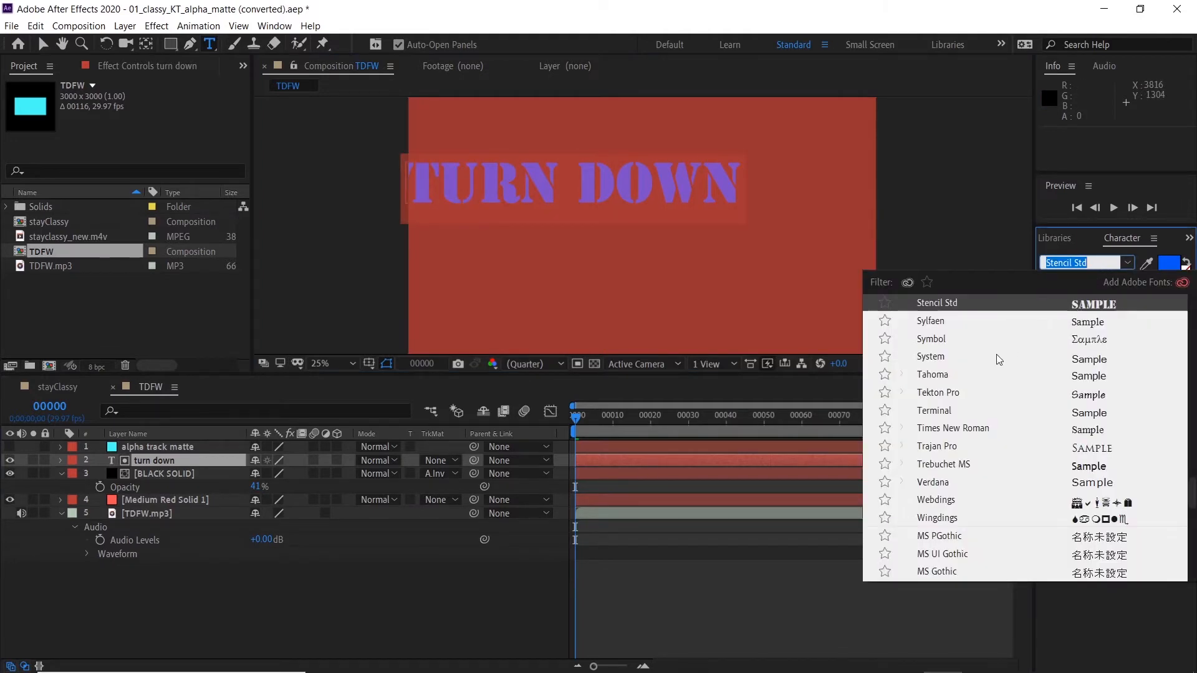
click(973, 361)
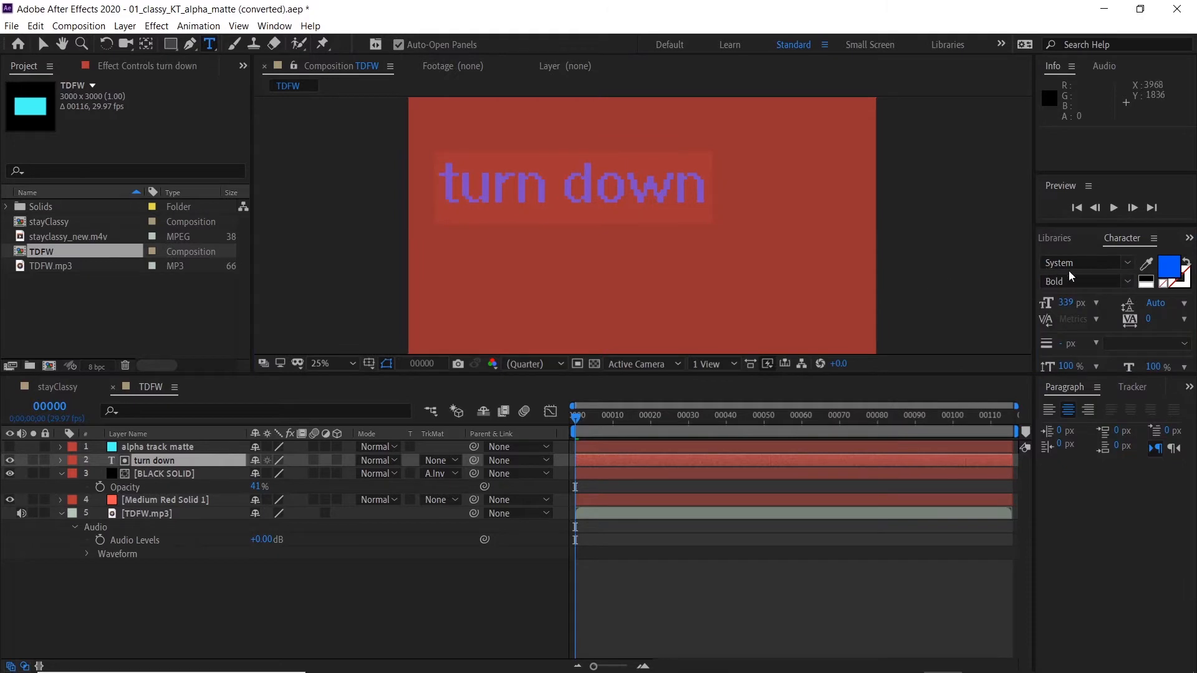
click(1126, 263)
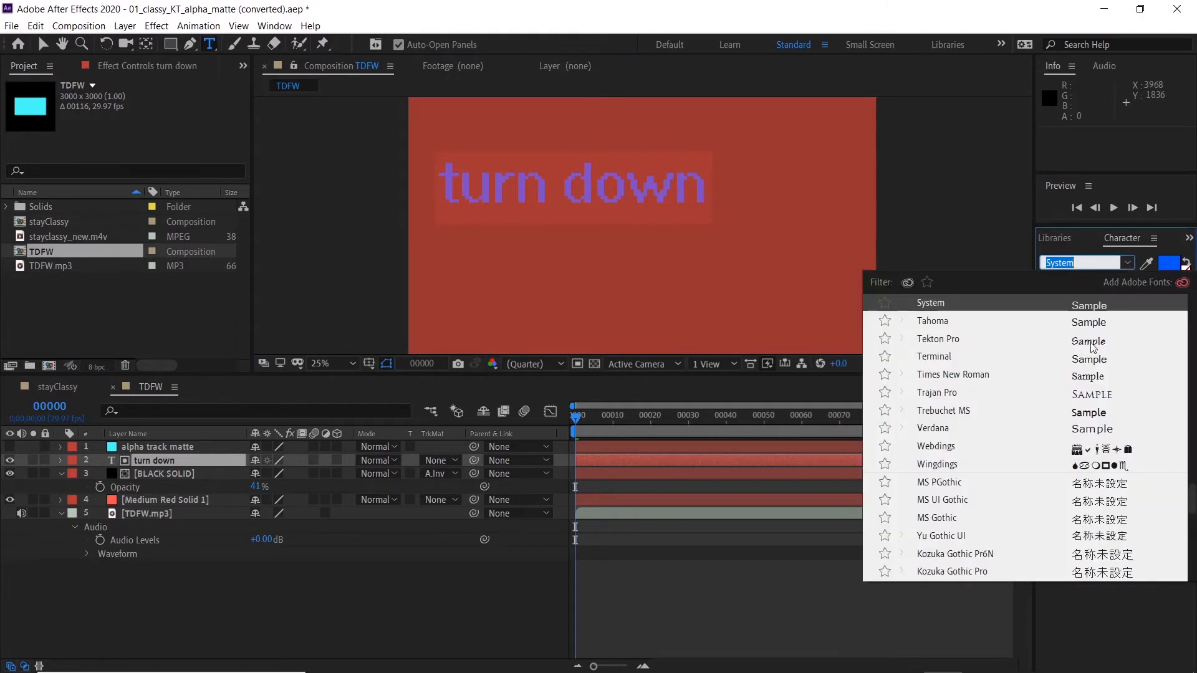
key(Escape)
text(Verdana)
key(Return)
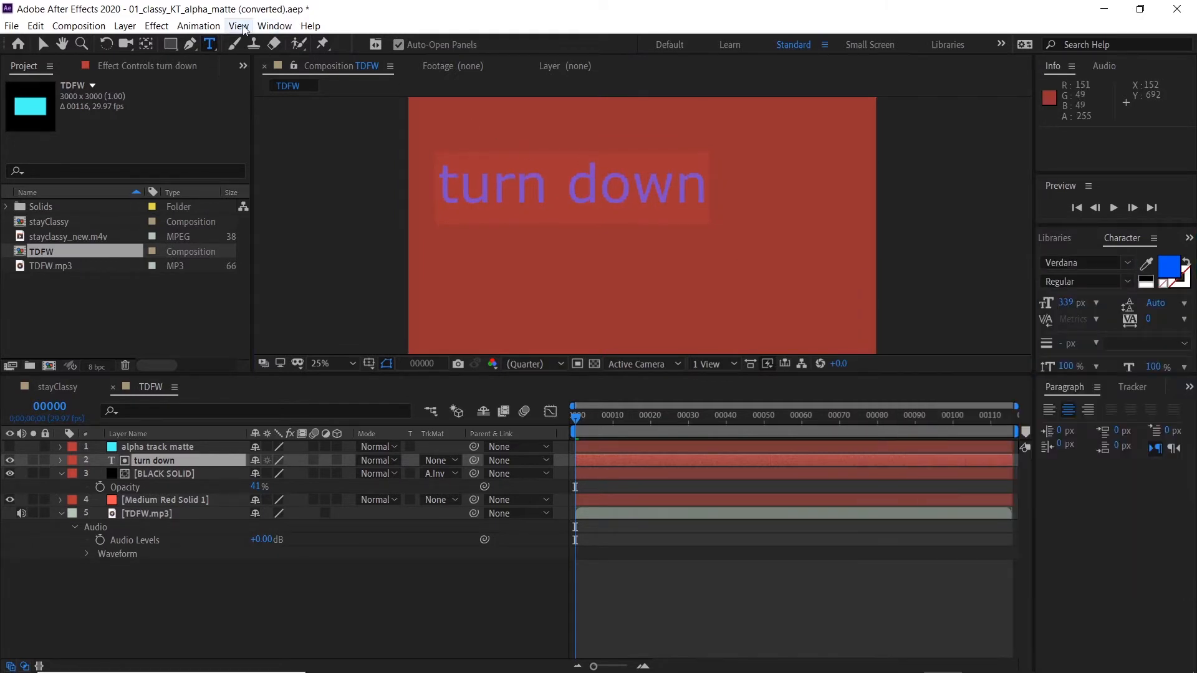
drag(1066, 303, 967, 297)
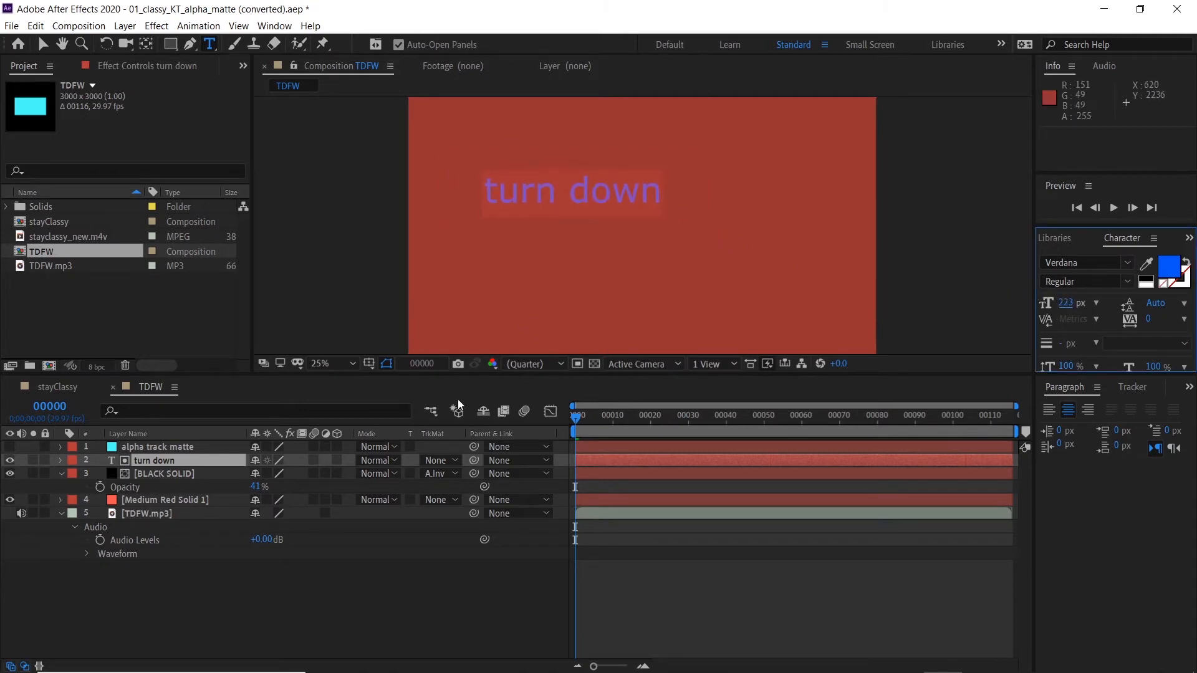
click(127, 623)
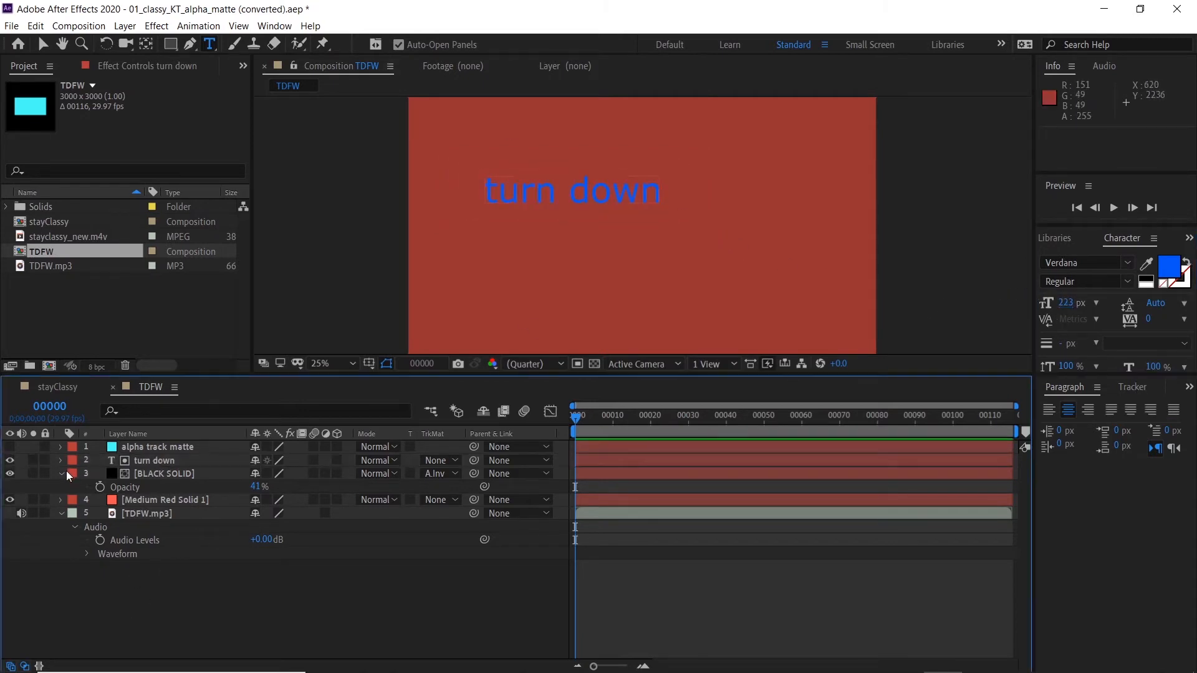
Step: Add two separate text layers below "turn down", one reading "for" and one reading "WHAT"
click(586, 269)
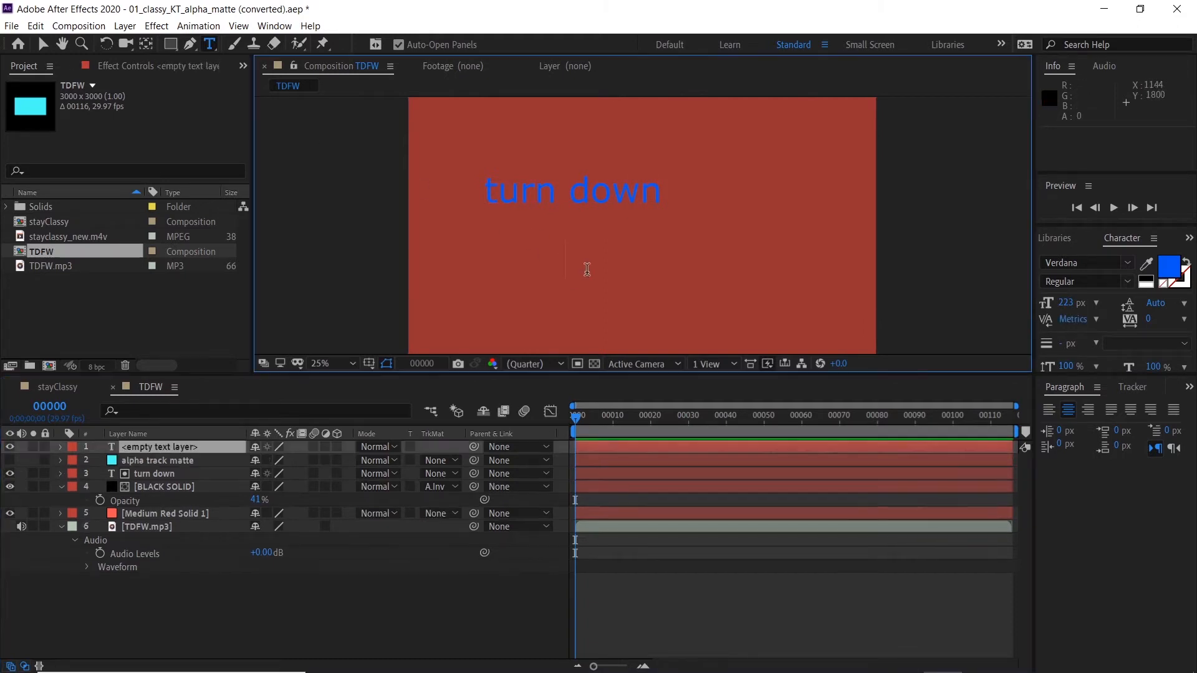
text(for)
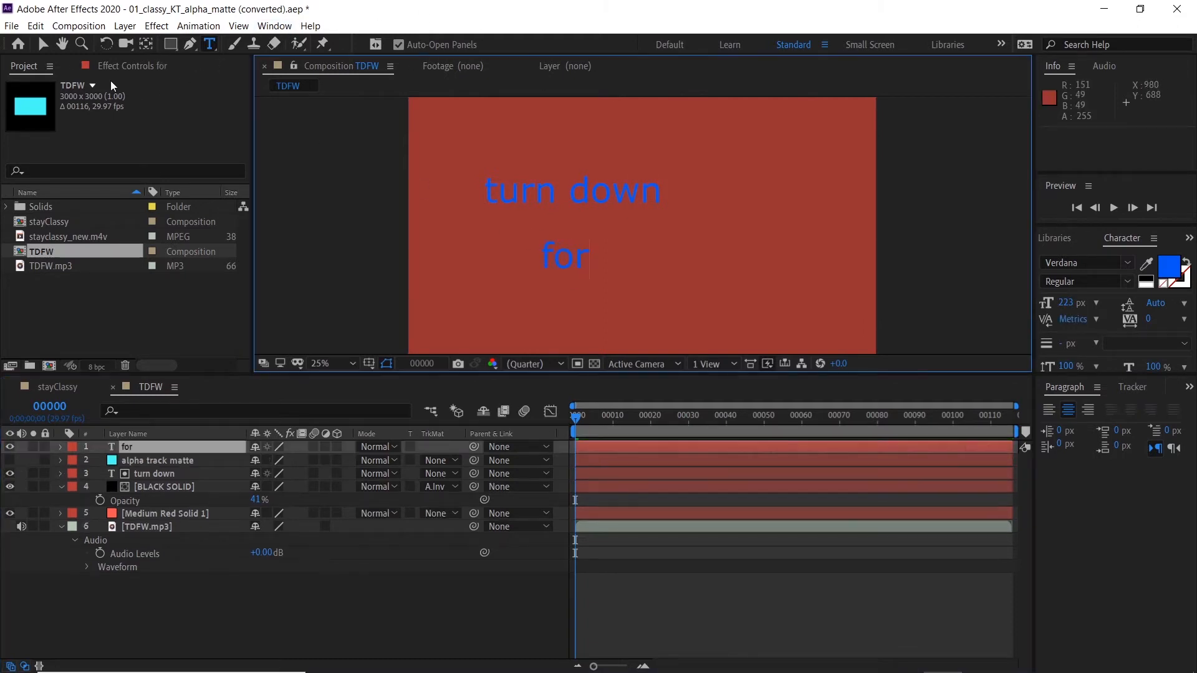
click(35, 44)
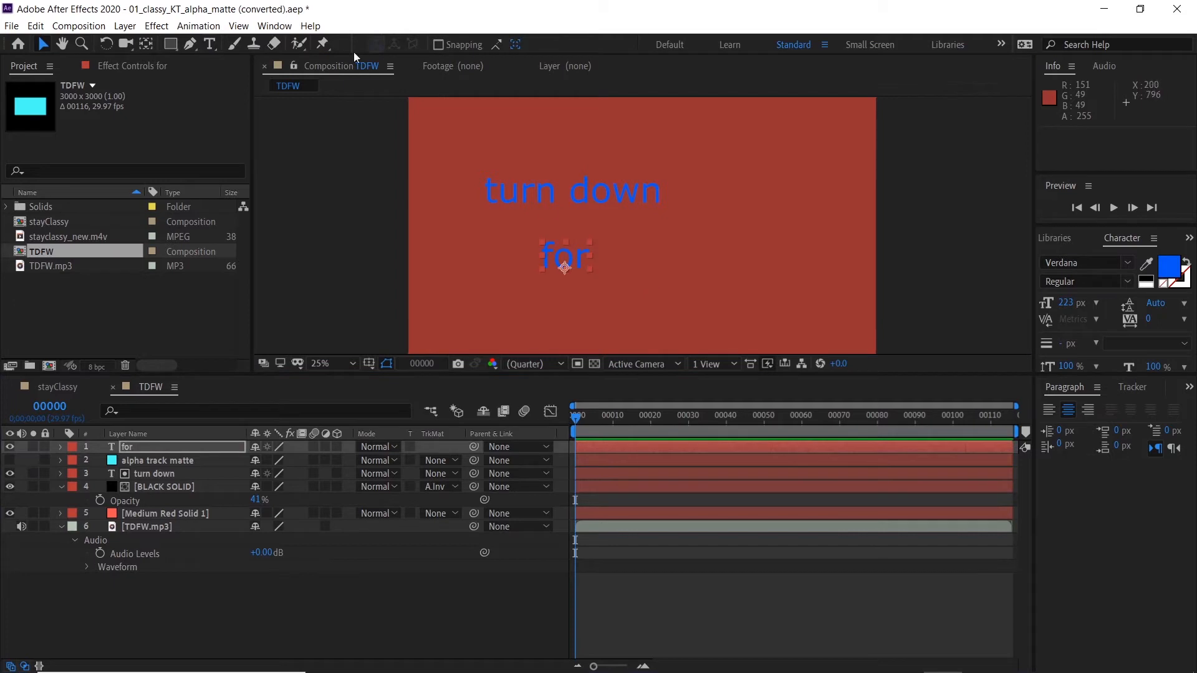
click(208, 45)
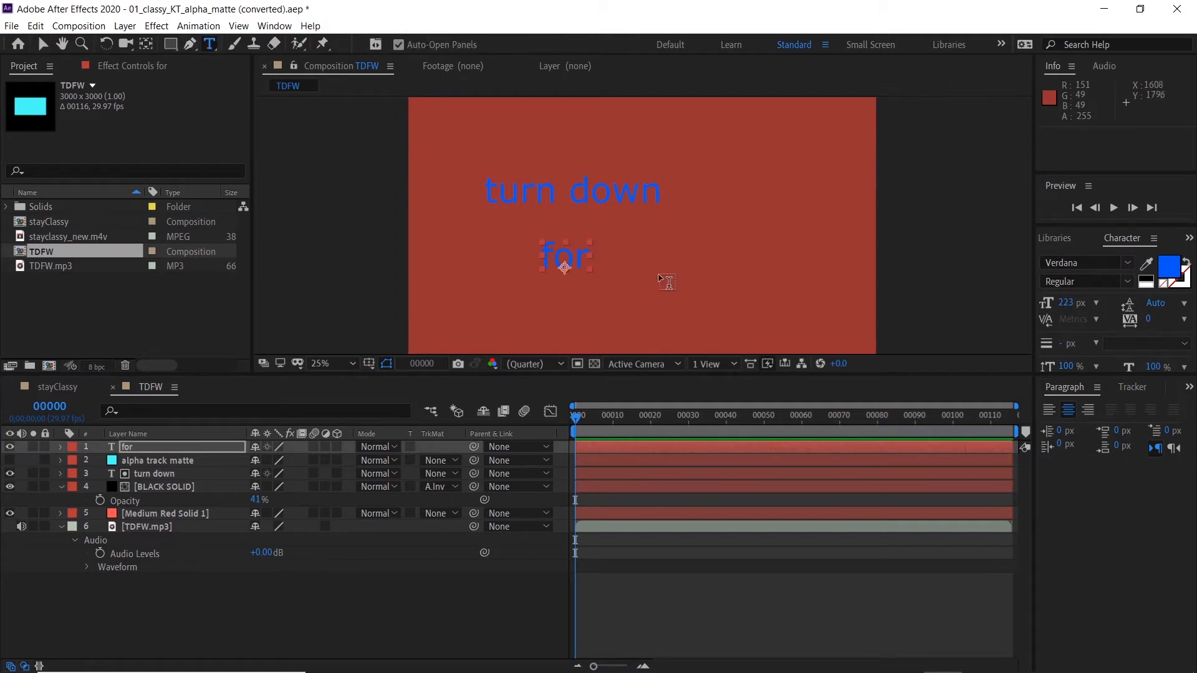
click(660, 305)
text(WHAT)
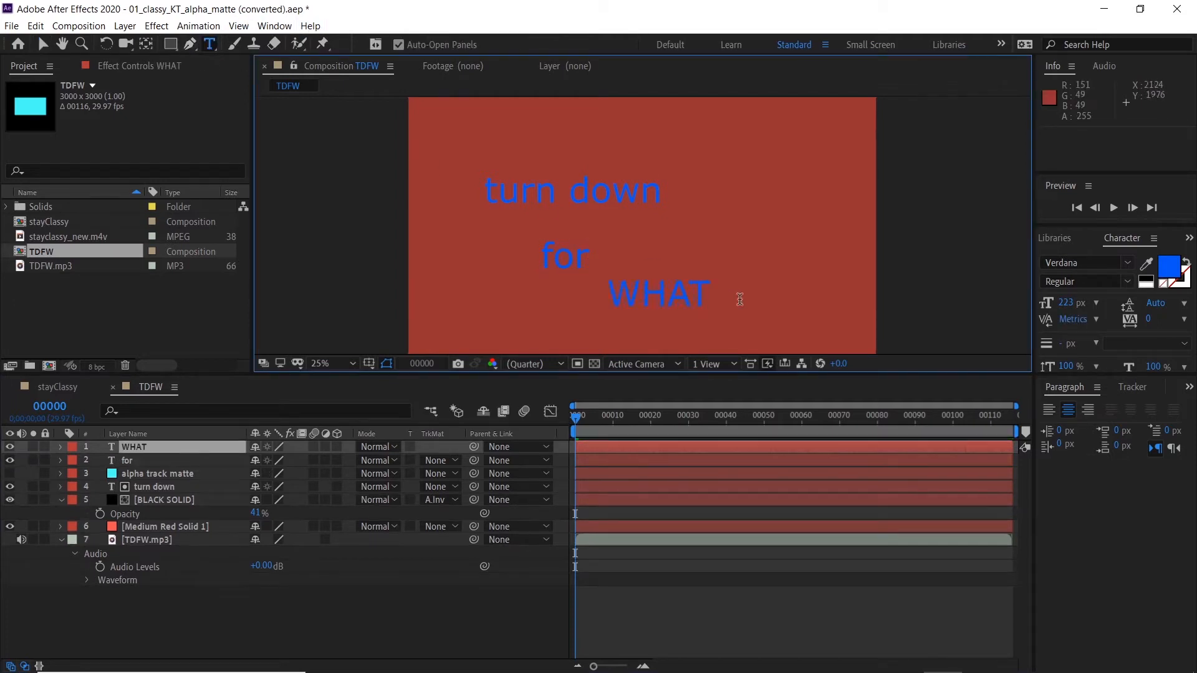
Step: Make the "WHAT" text Verdana Bold and enlarge it to 395 px
key(ctrl+a)
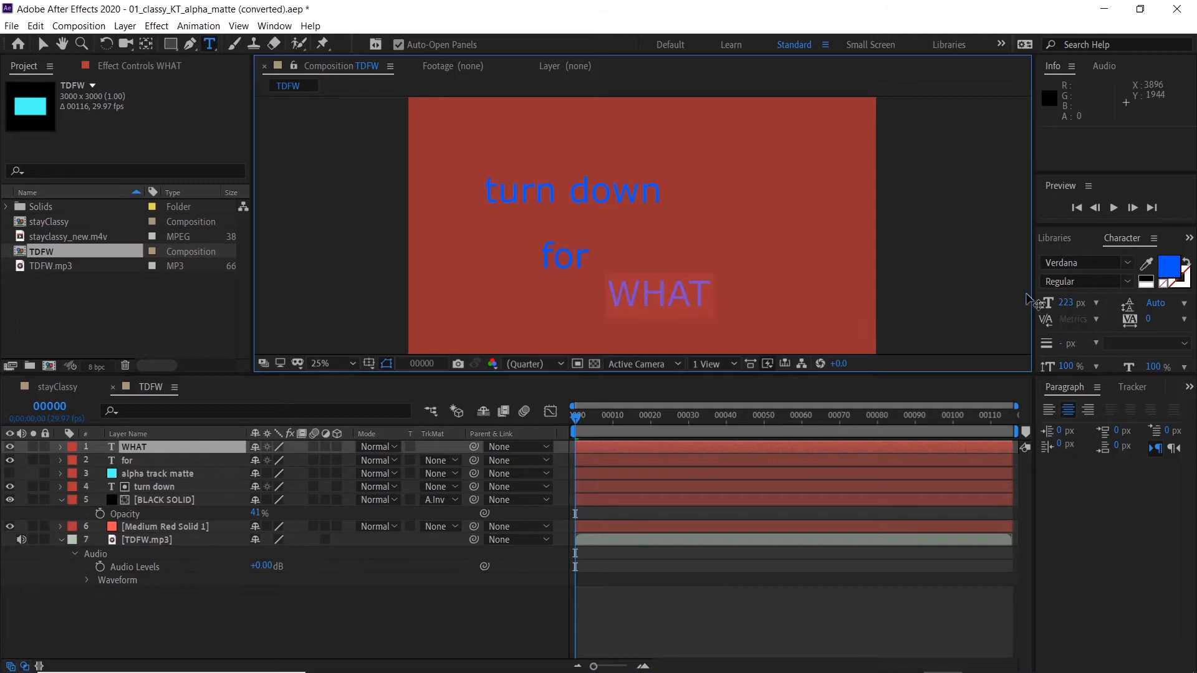
click(1111, 266)
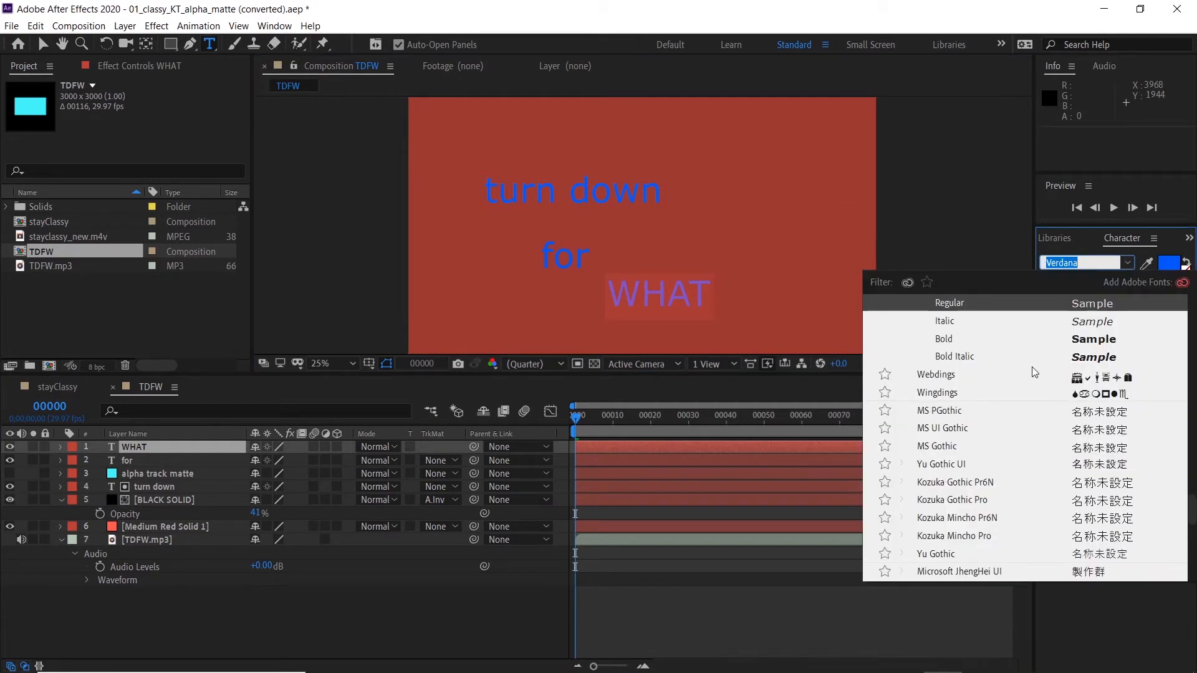
click(998, 344)
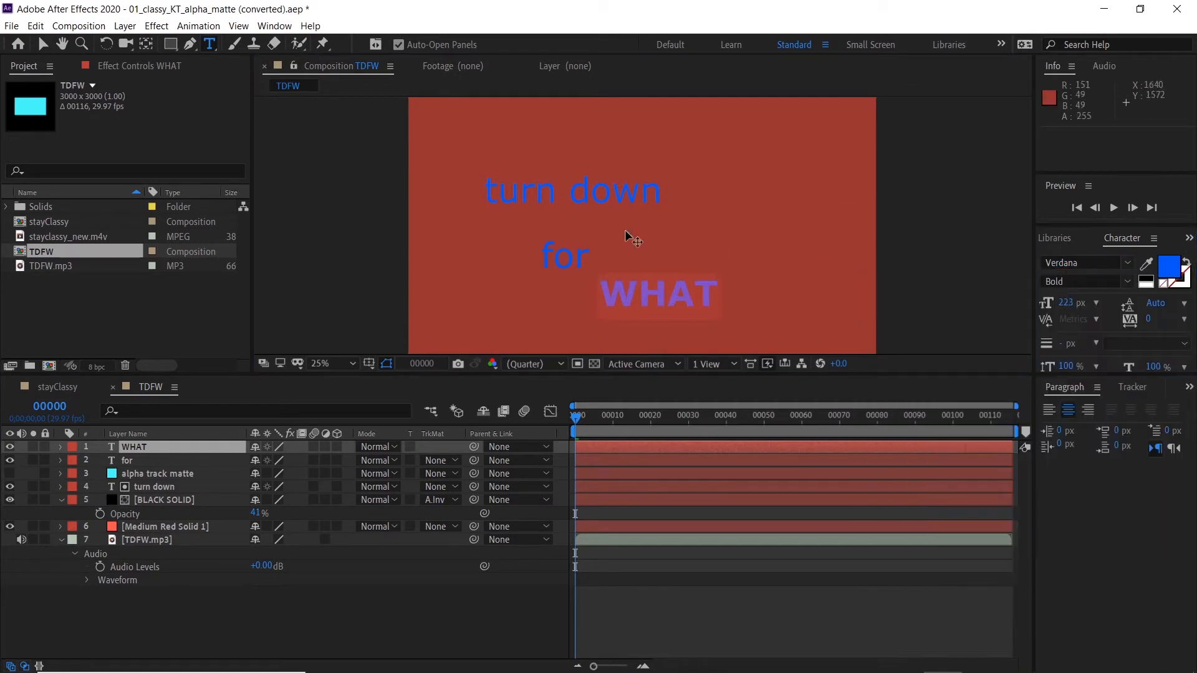
drag(1055, 306, 1115, 305)
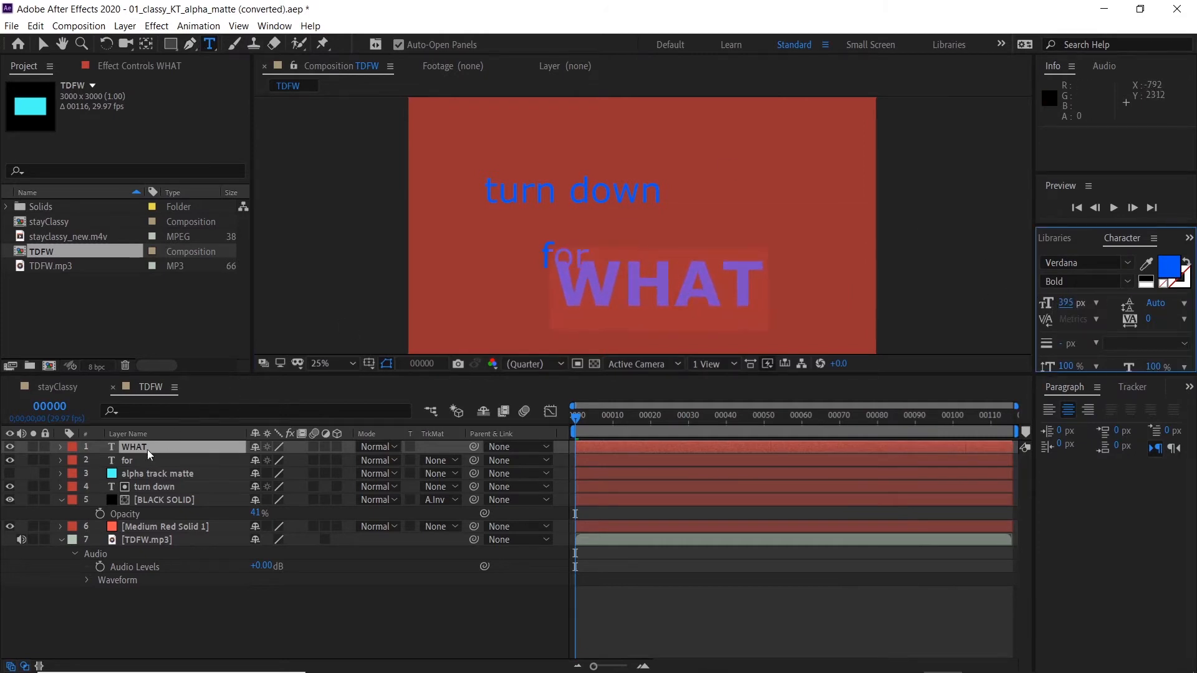
Step: Reorder the text layers as turn down, for, WHAT between the BLACK SOLID layer and the medium red solid
click(137, 459)
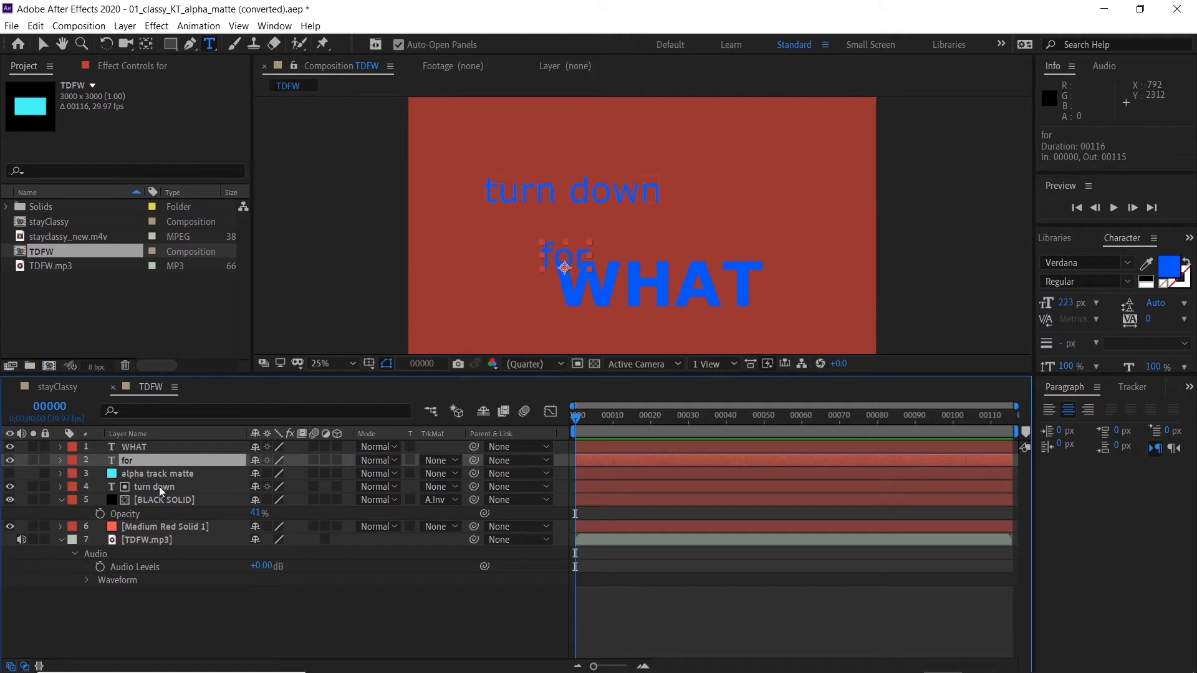
click(157, 487)
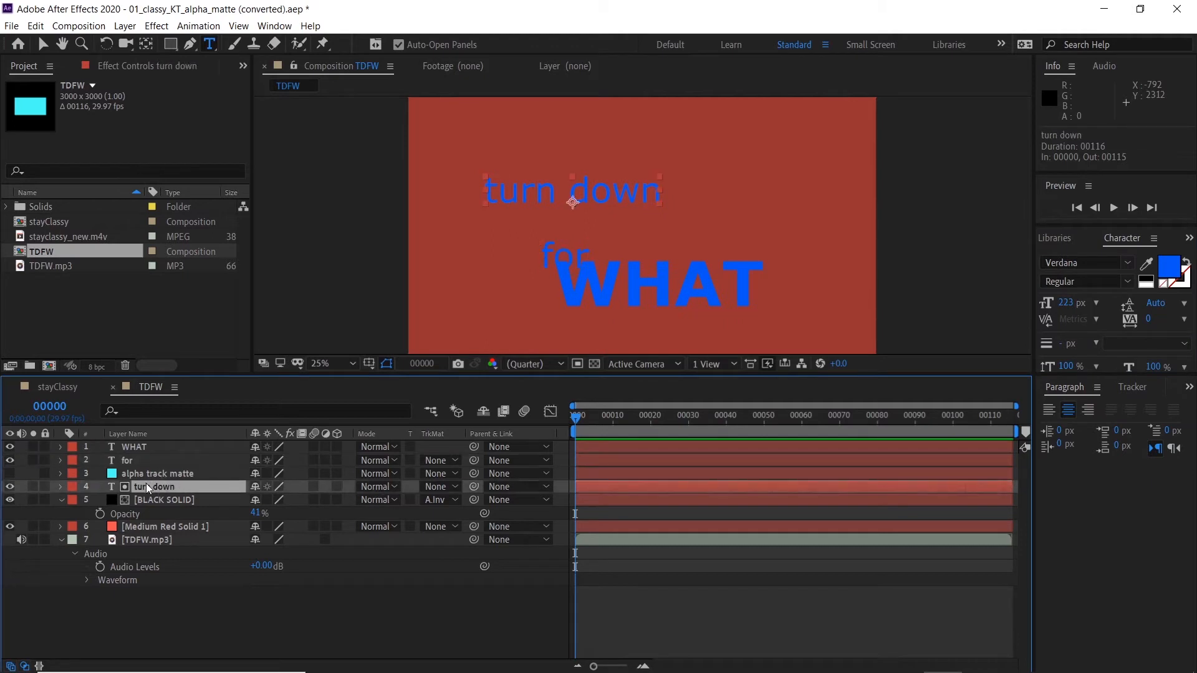
drag(144, 487, 140, 511)
click(132, 472)
click(137, 443)
shift+click(135, 474)
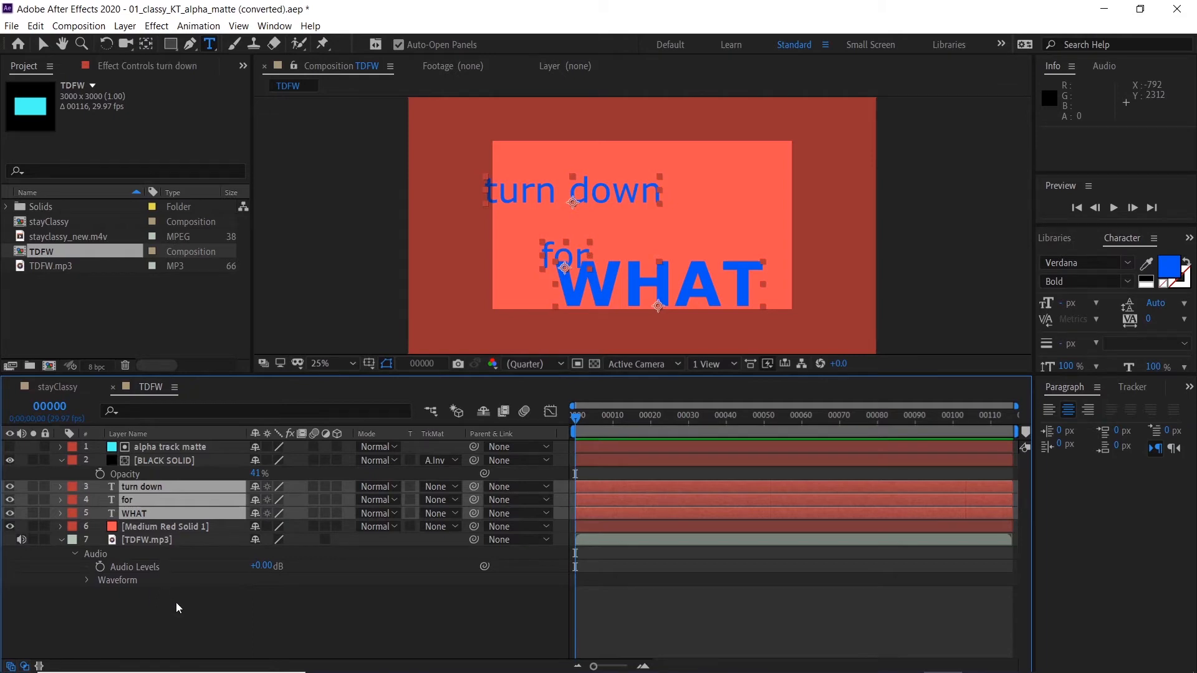
Step: Check the Notepad notes for the item on matching timeline markers to the audio, and return to After Effects
key(alt+Tab)
key(alt+Tab)
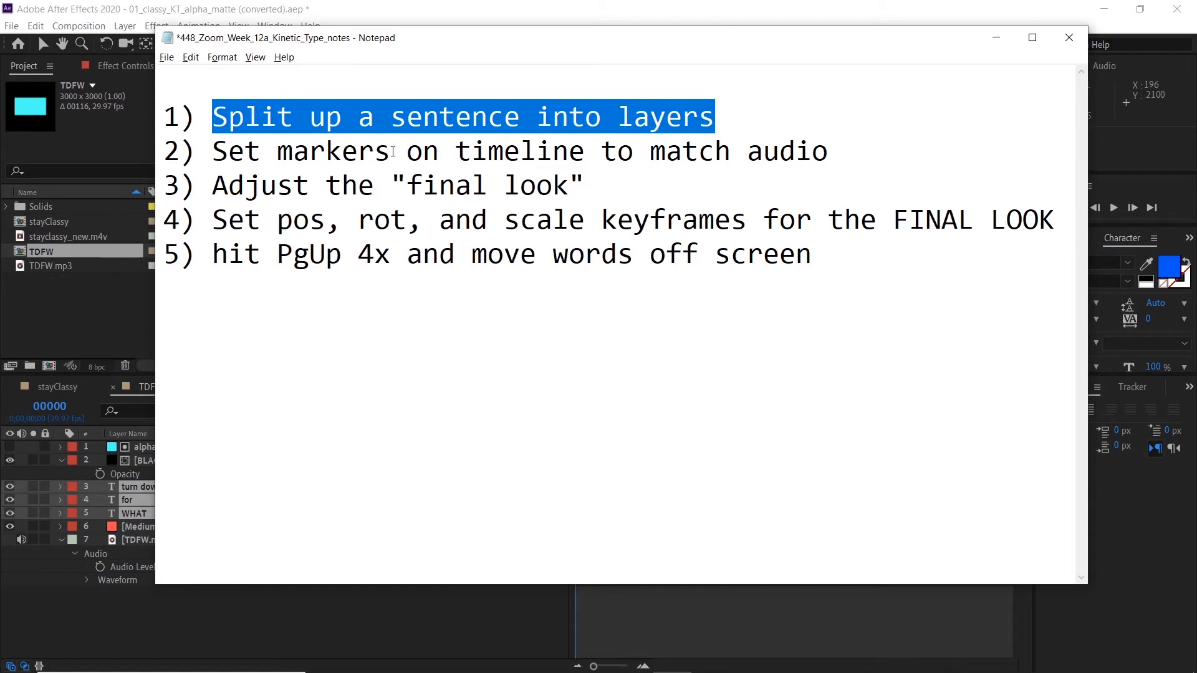
click(402, 152)
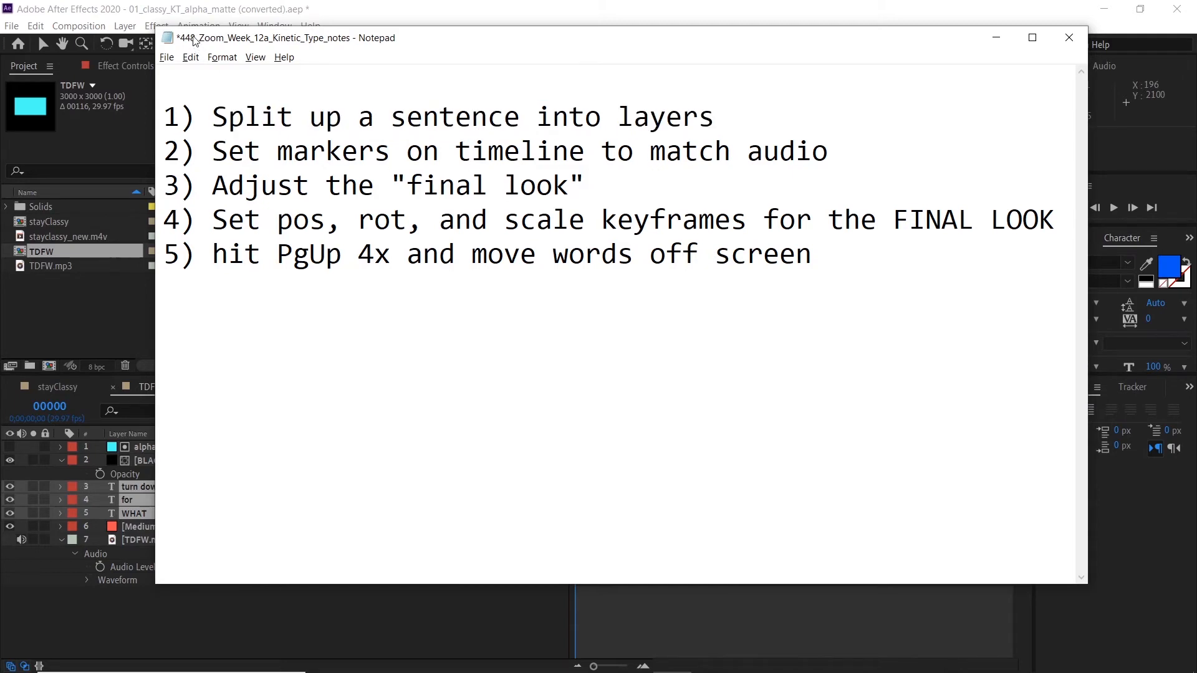
key(alt+Tab)
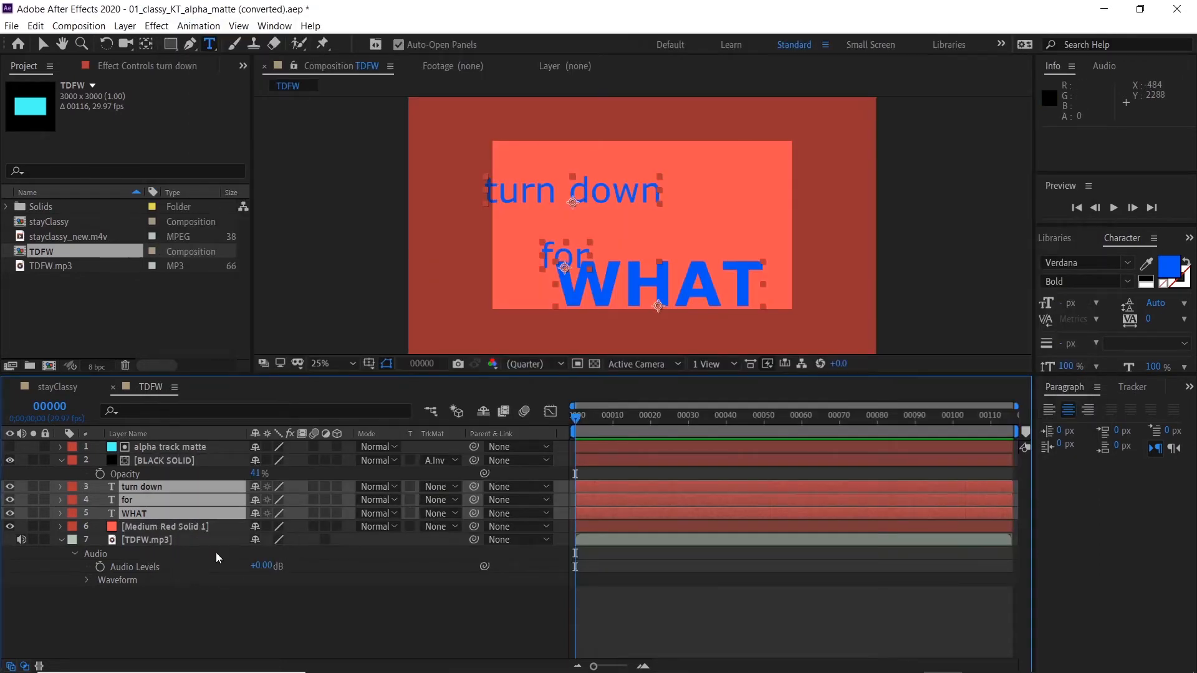
Step: Reveal the TDFW.mp3 waveform, play and scrub the audio, and place composition marker 1 at frame 44
click(87, 580)
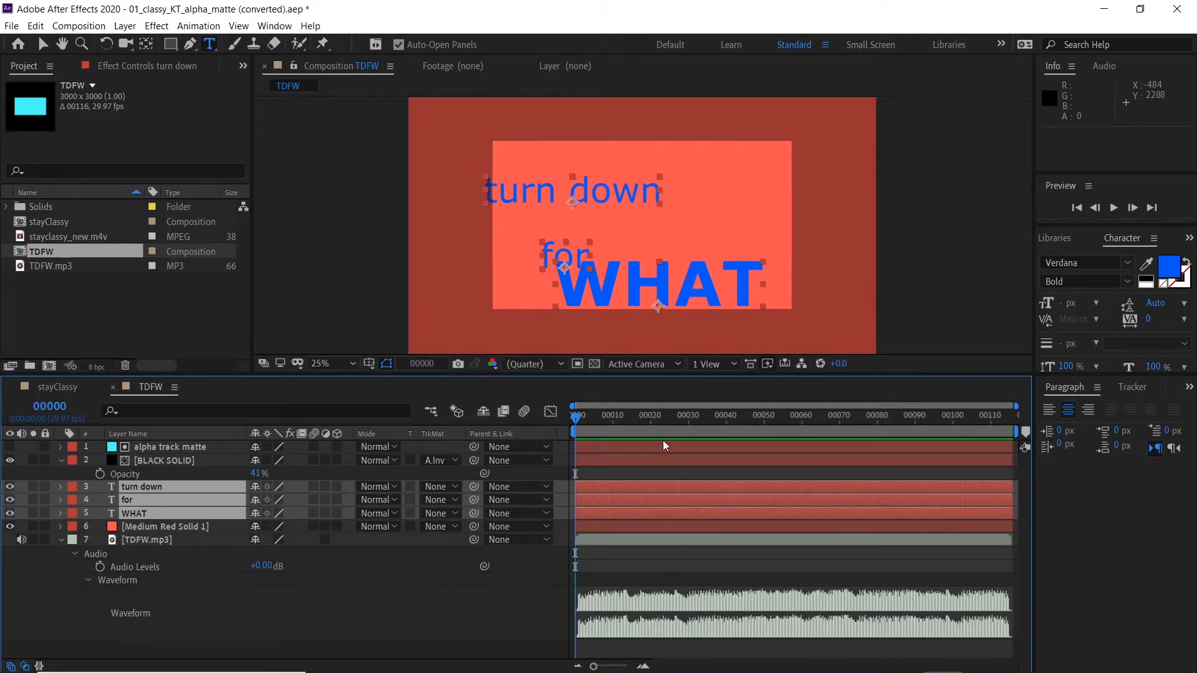
key(space)
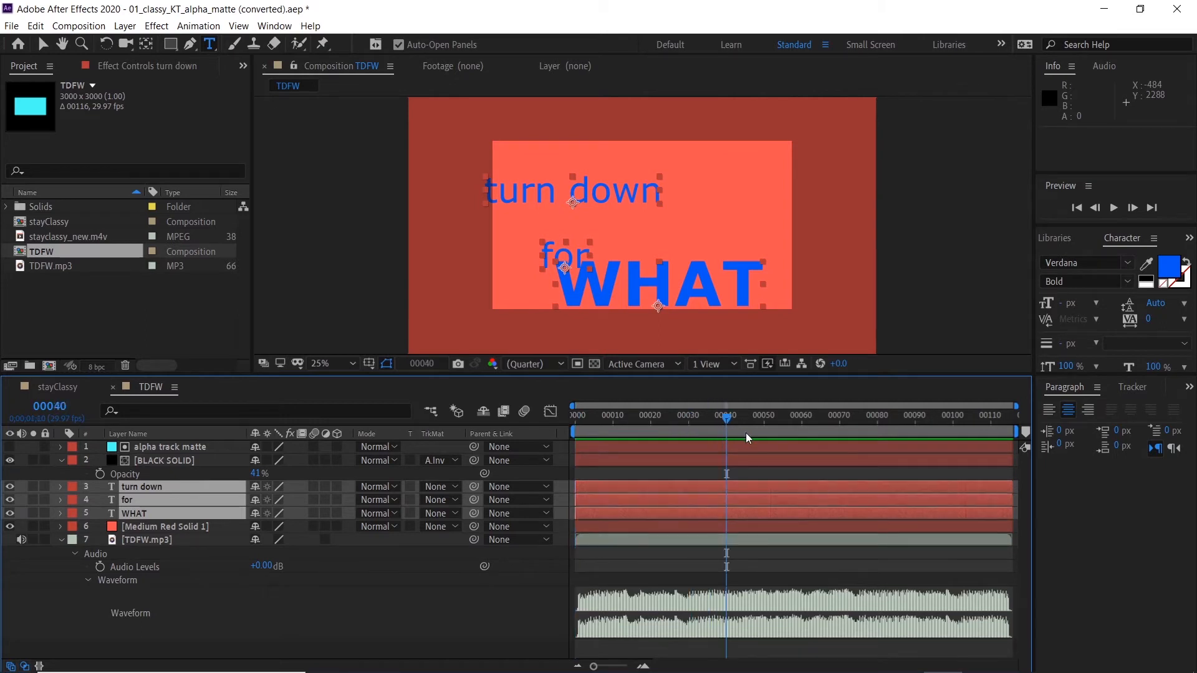
mouse_move(721, 416)
mouse_down()
mouse_move(735, 422)
mouse_move(720, 424)
mouse_up()
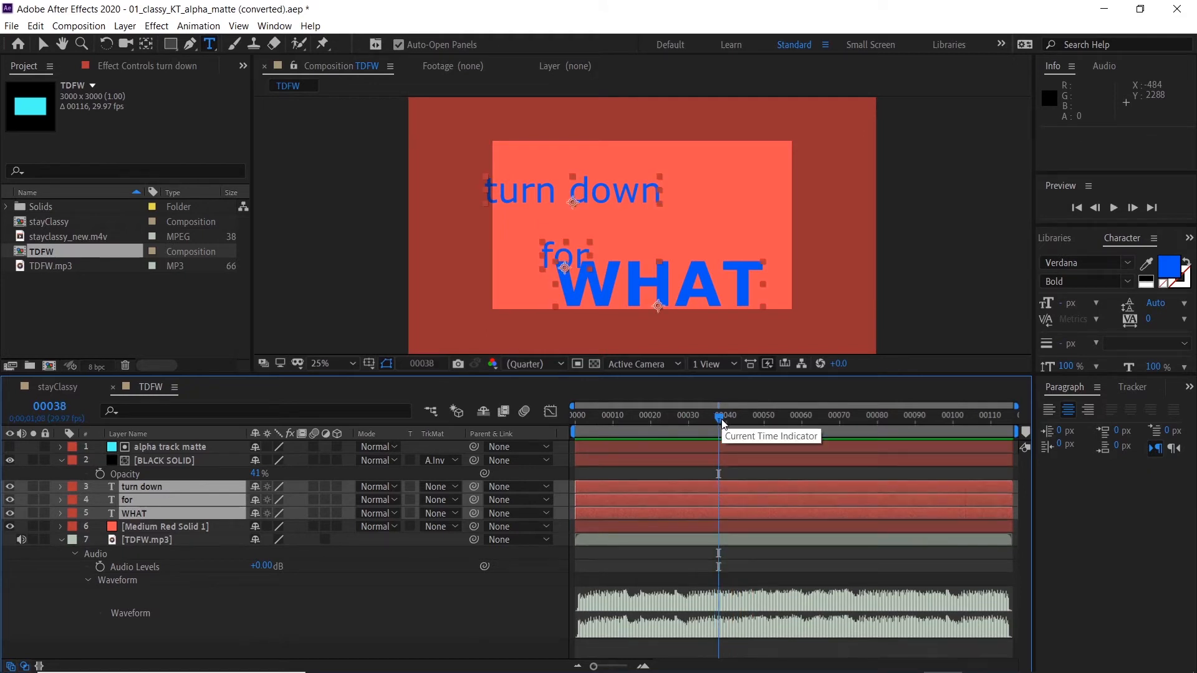
drag(721, 421, 742, 426)
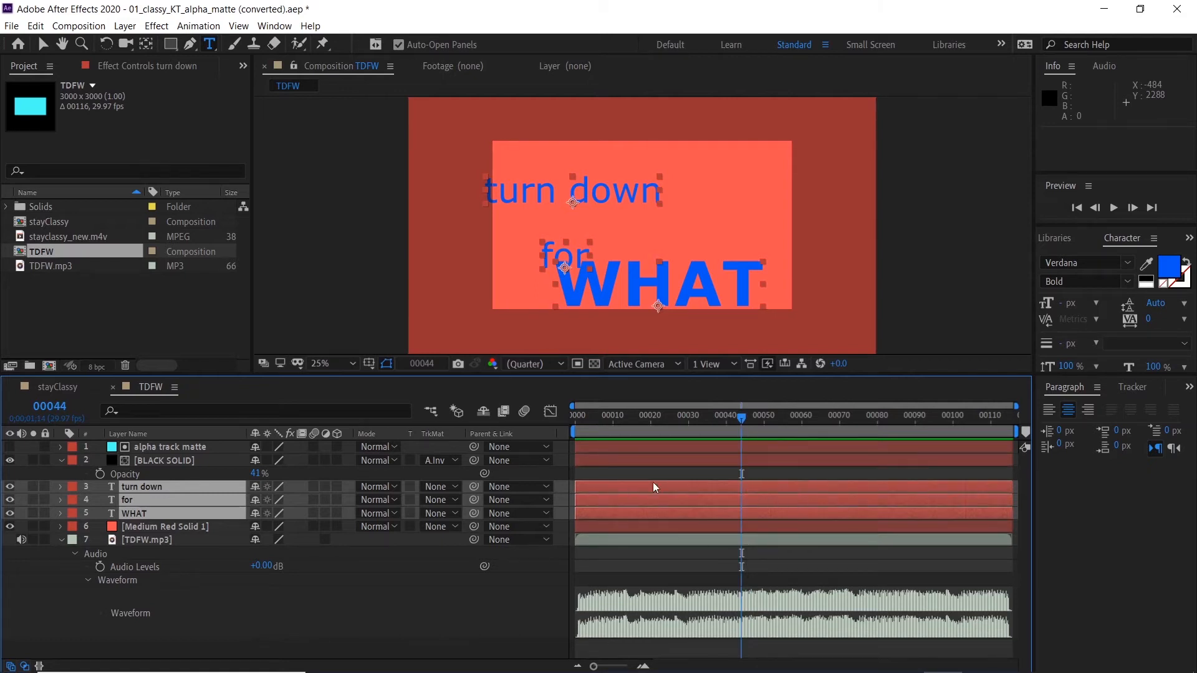
key(KP_Multiply)
Step: Scrub on through the audio and place composition marker 2 at frame 63 and marker 3 at frame 69
drag(742, 416, 812, 417)
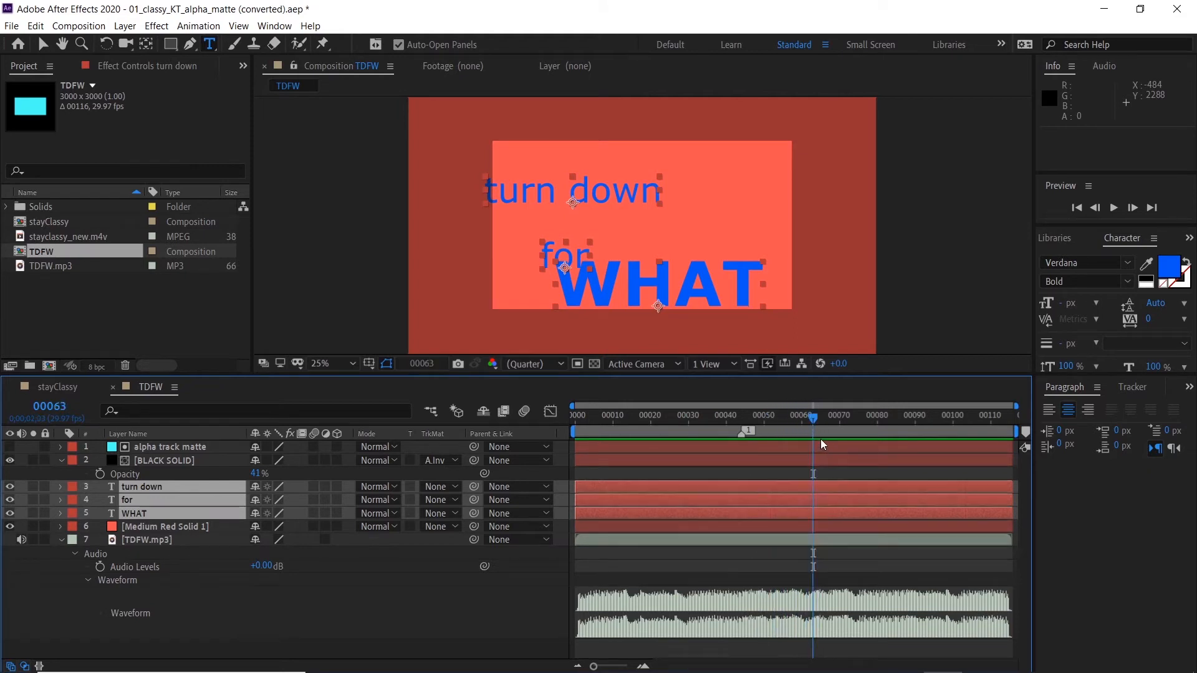
key(shift+2)
drag(813, 417, 836, 428)
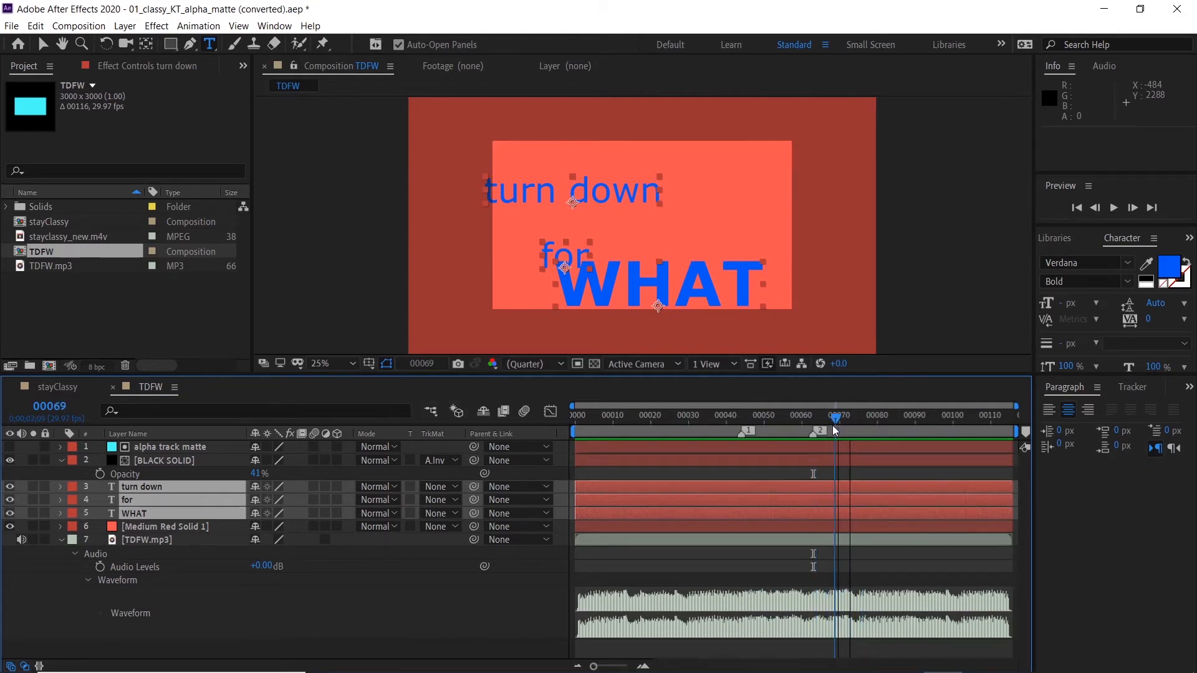
key(shift+3)
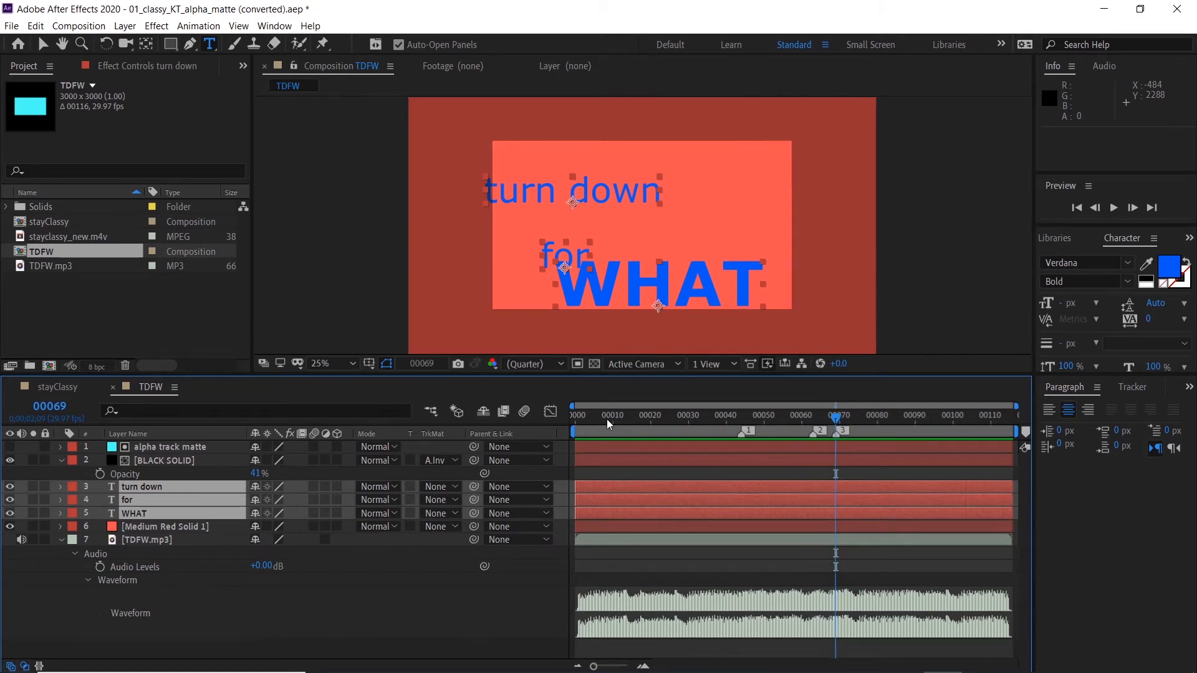
Step: Jump back and forth between the composition markers to check their positions
key(j)
key(j)
key(k)
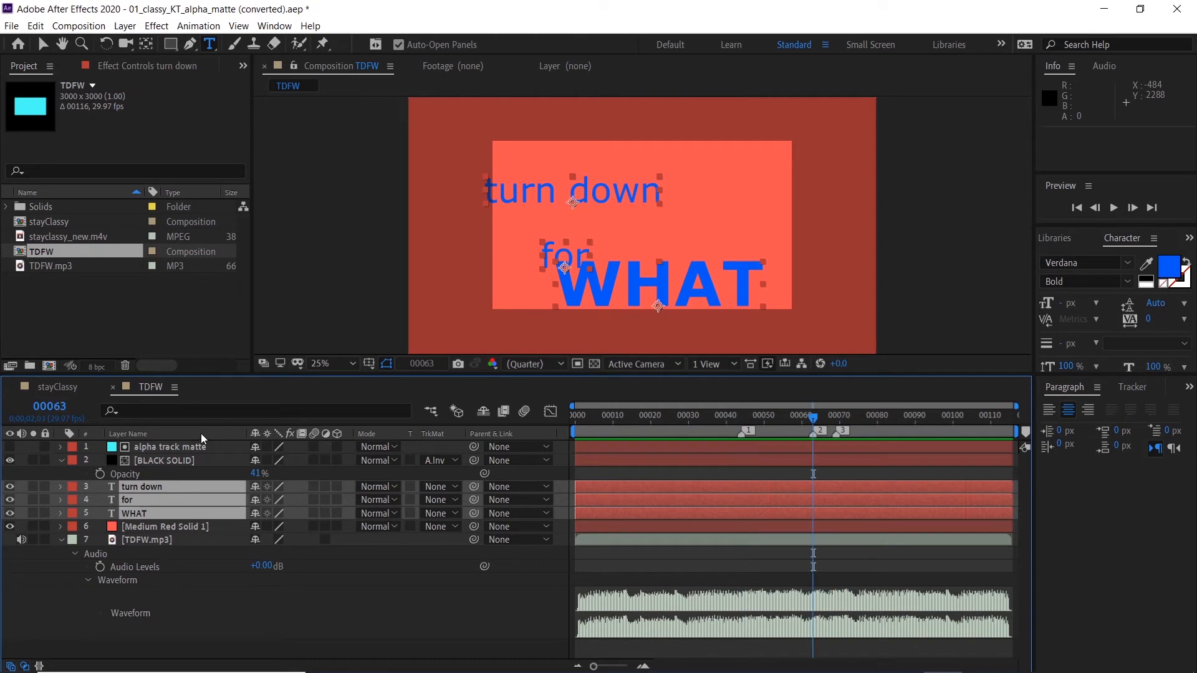
key(k)
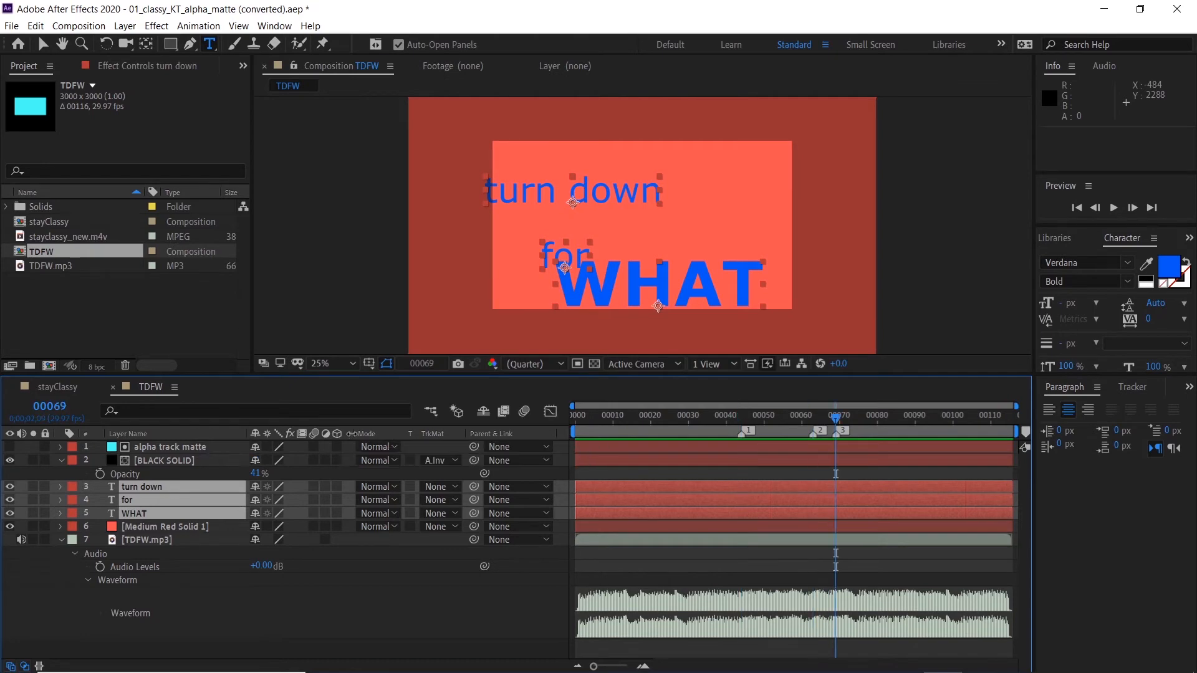
Step: Check the Notepad notes for the item on adjusting the final look, and return to After Effects
key(alt+Tab)
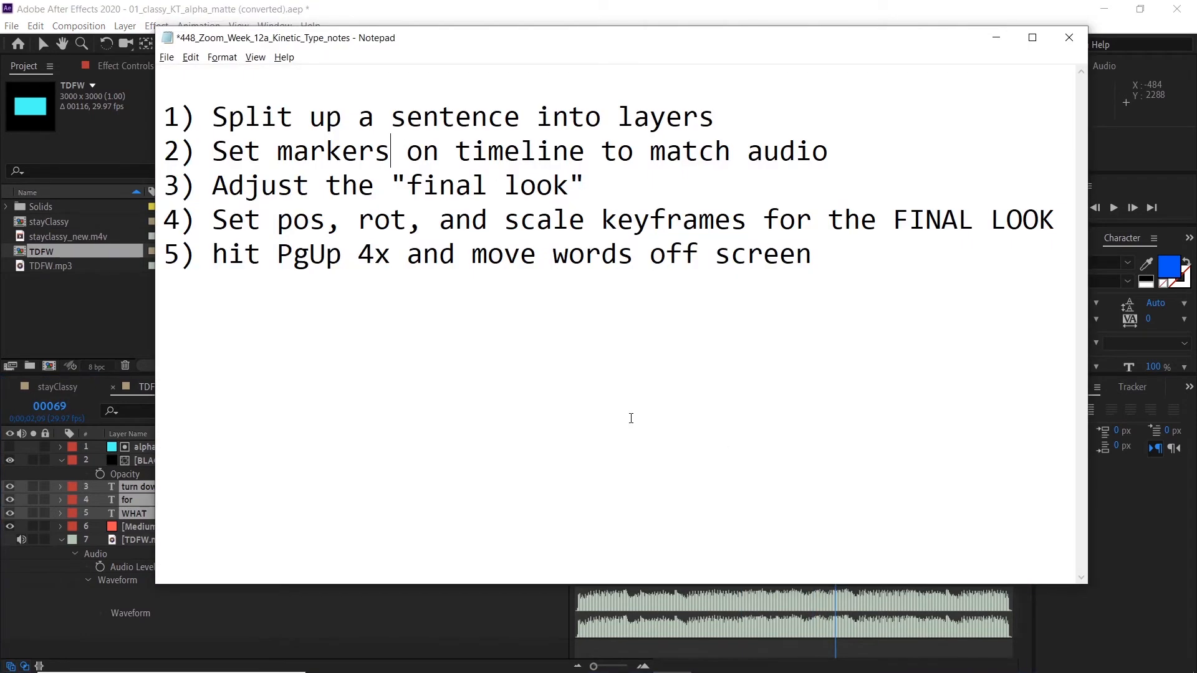
drag(586, 185, 216, 185)
key(alt+Tab)
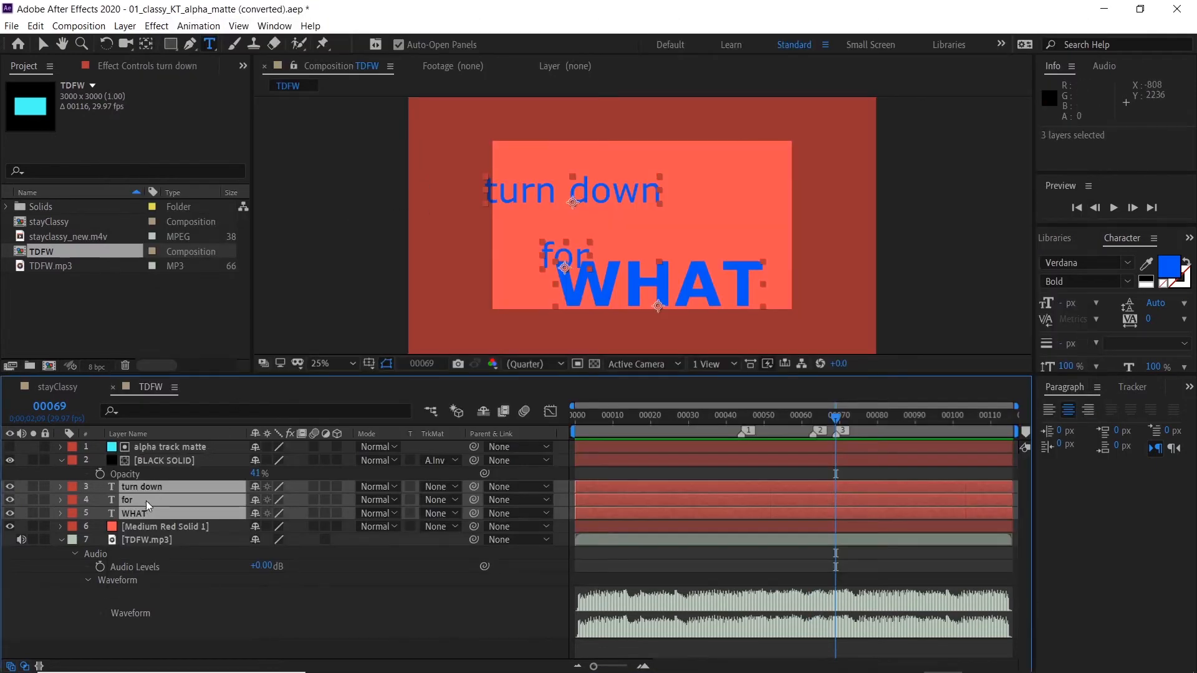
Step: Move the "turn down" text to about 1156, 1200 and the "for" text beneath it to about 732, 1416
click(163, 449)
click(151, 485)
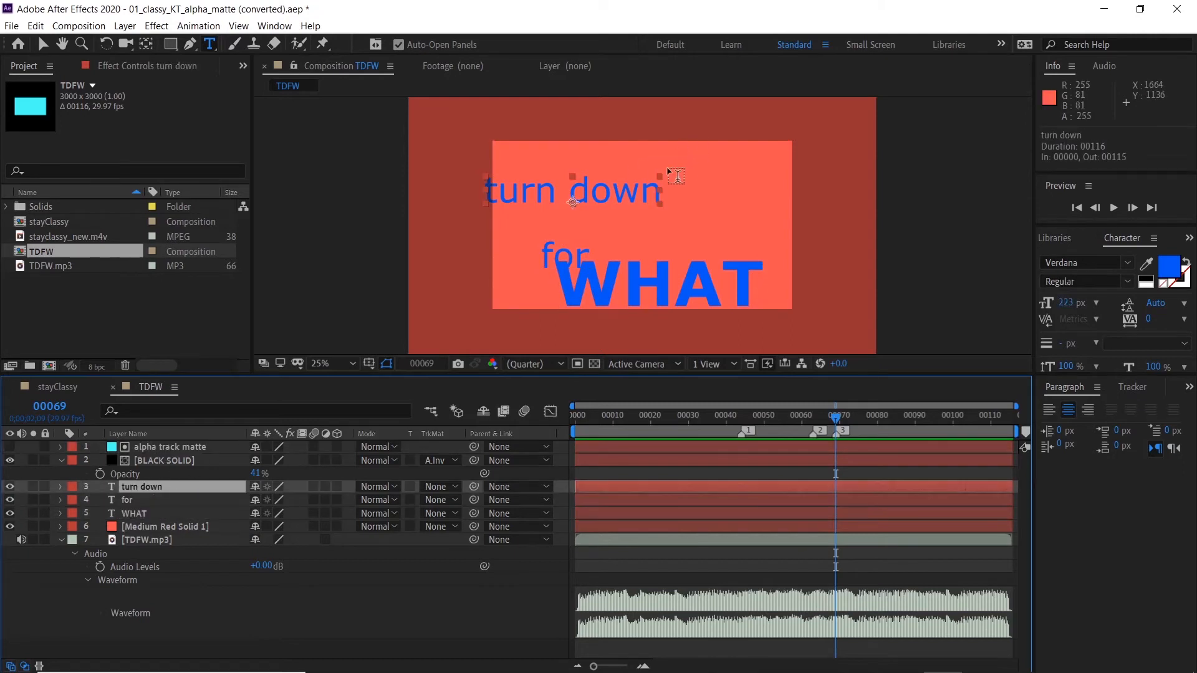
key(v)
drag(616, 199, 632, 175)
key(Return)
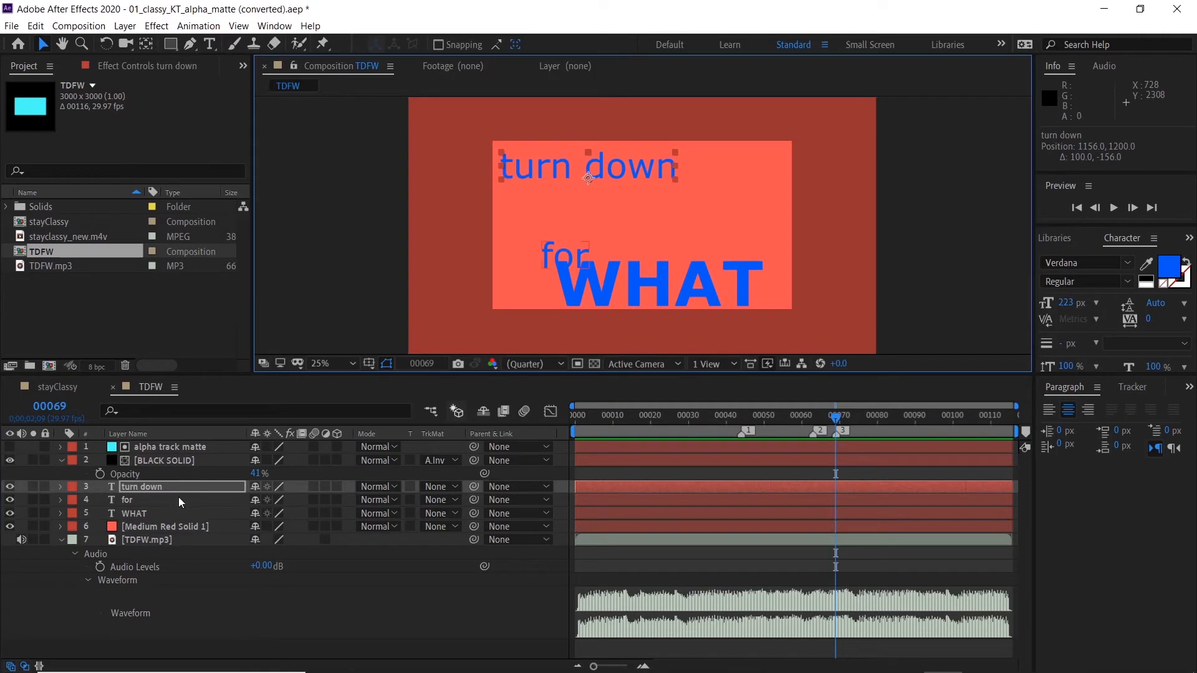
click(178, 499)
drag(569, 249, 528, 194)
key(Return)
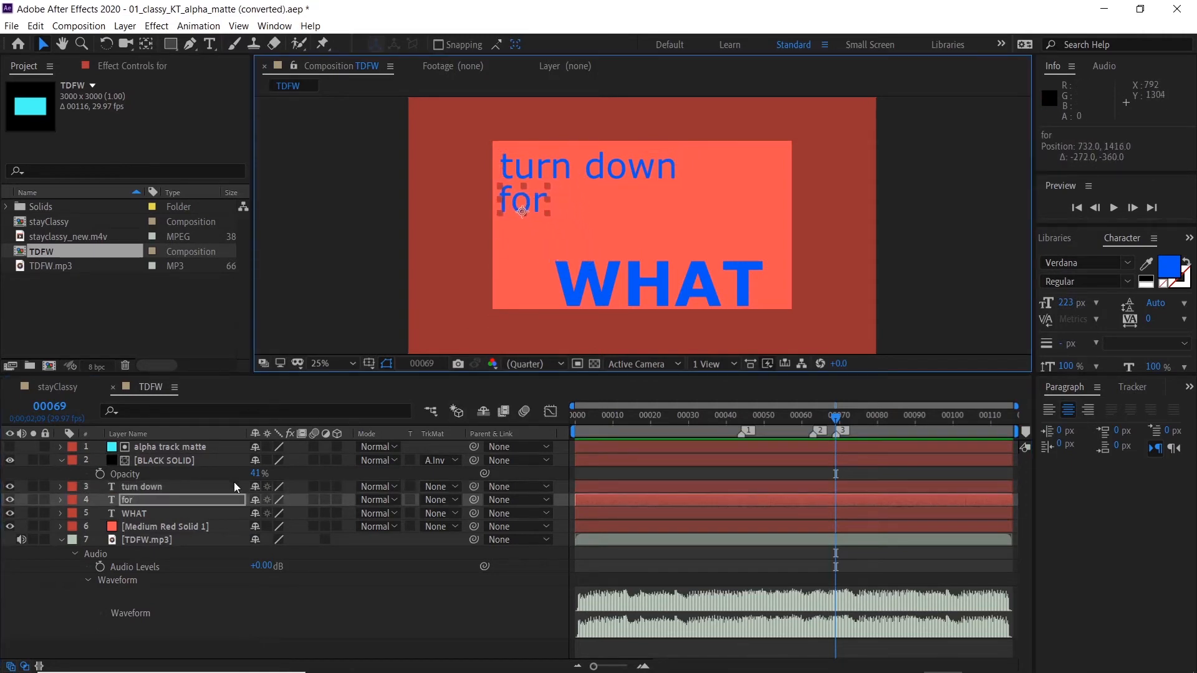
Step: Enlarge the "WHAT" text to about 139.5 x 164.1% and position it at about 1496, 1972, filling the matte's width below "for"
click(191, 509)
drag(631, 294, 580, 281)
key(Return)
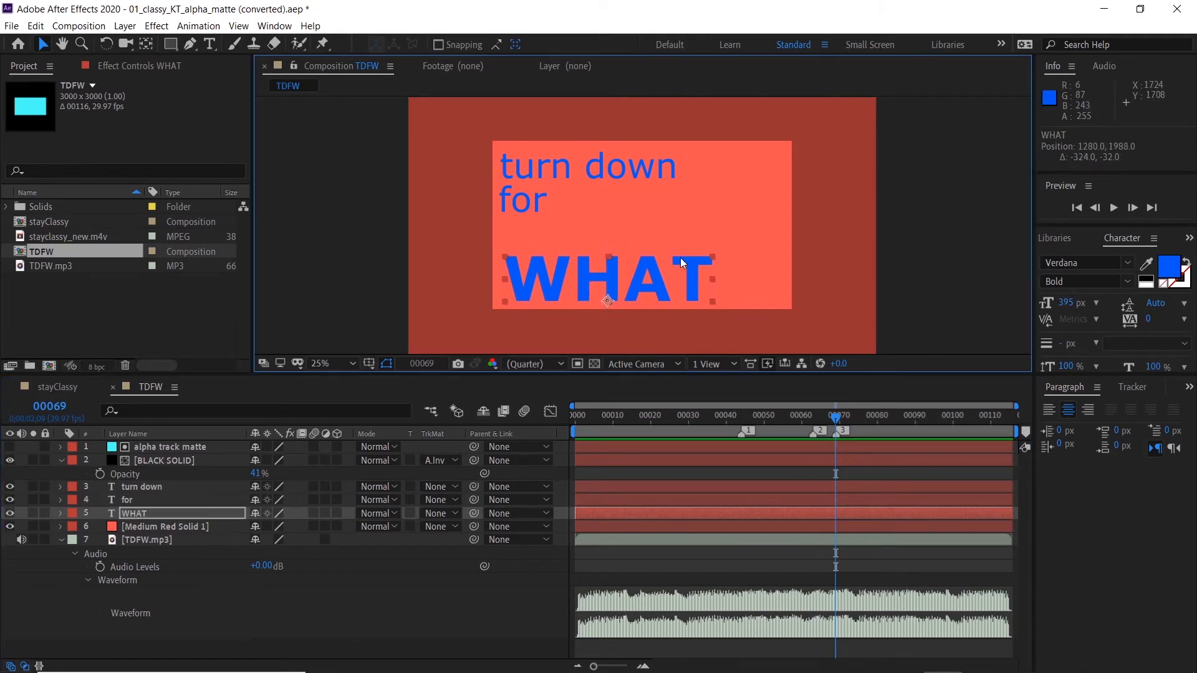
drag(709, 257, 756, 235)
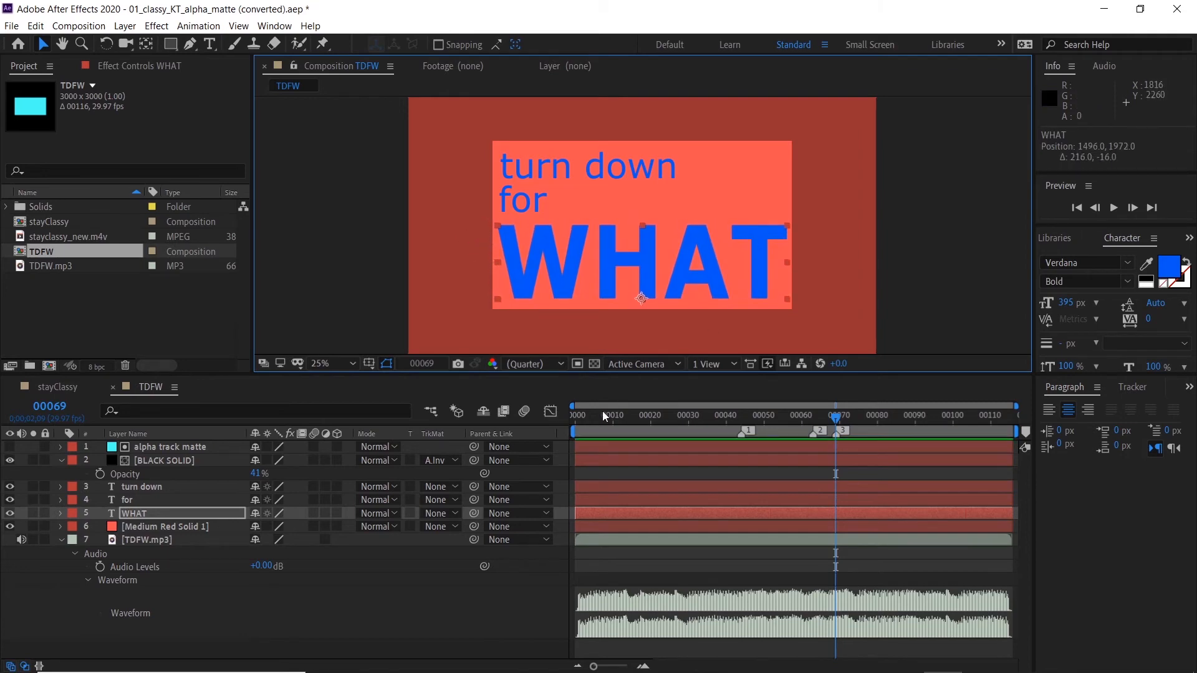
Step: Check the Notepad notes for the item on final-look position, rotation and scale keyframes, and return to After Effects
key(alt+Tab)
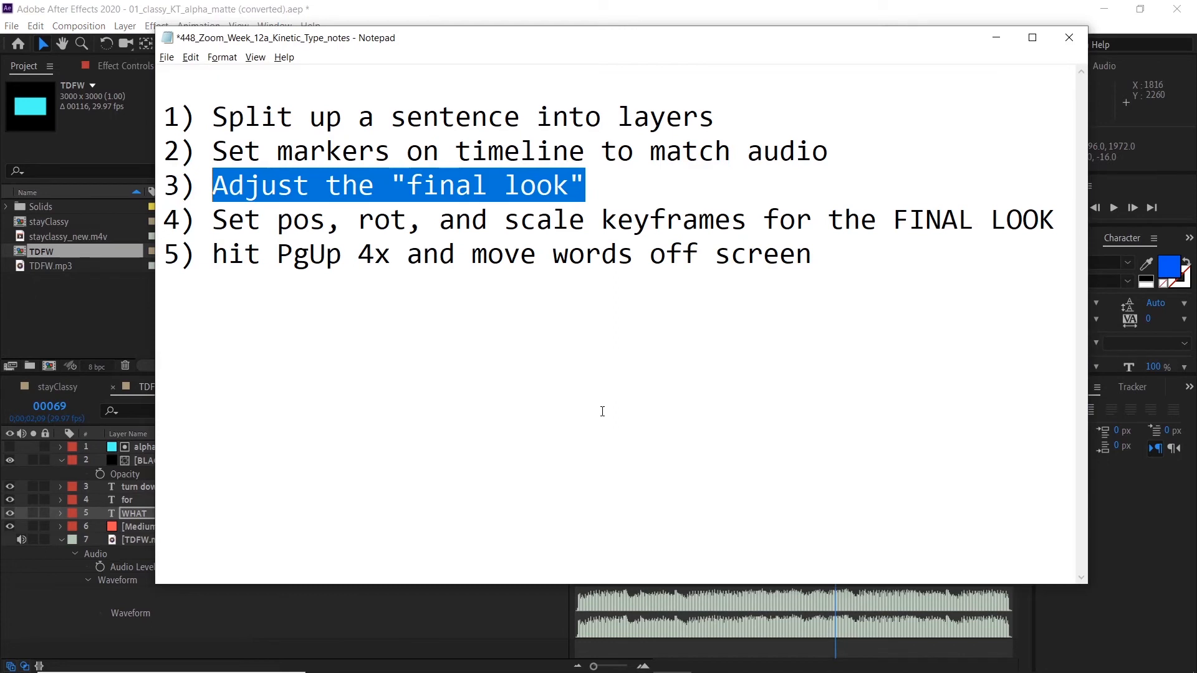
click(340, 199)
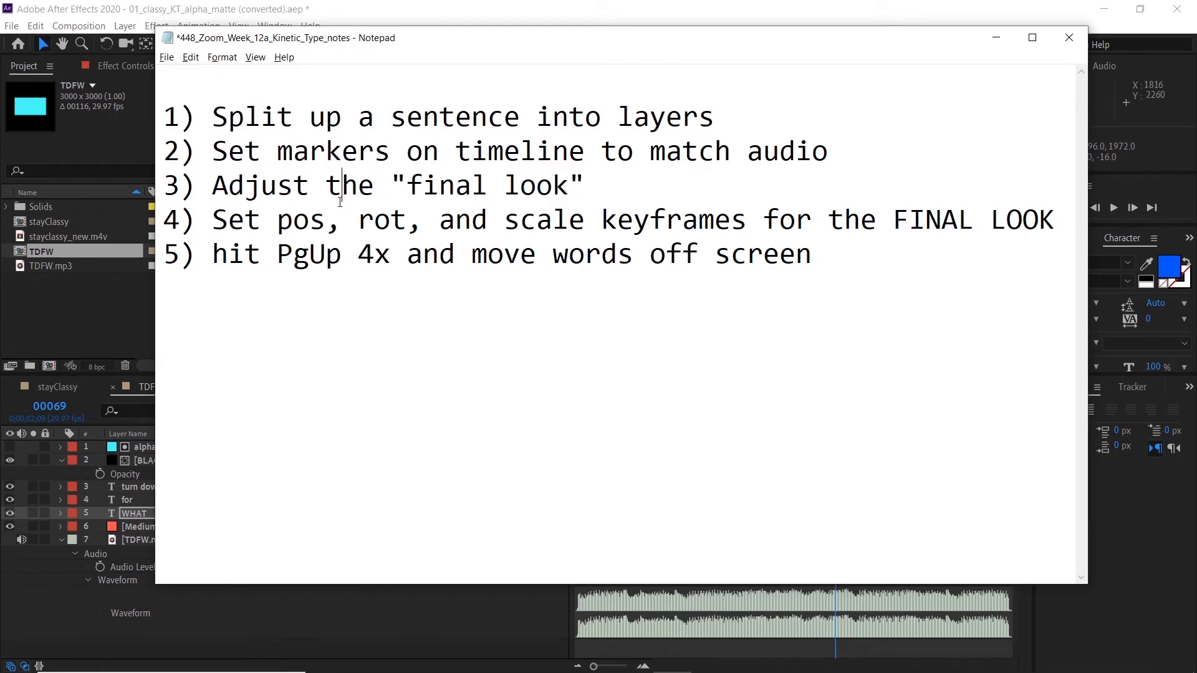
drag(214, 220, 742, 225)
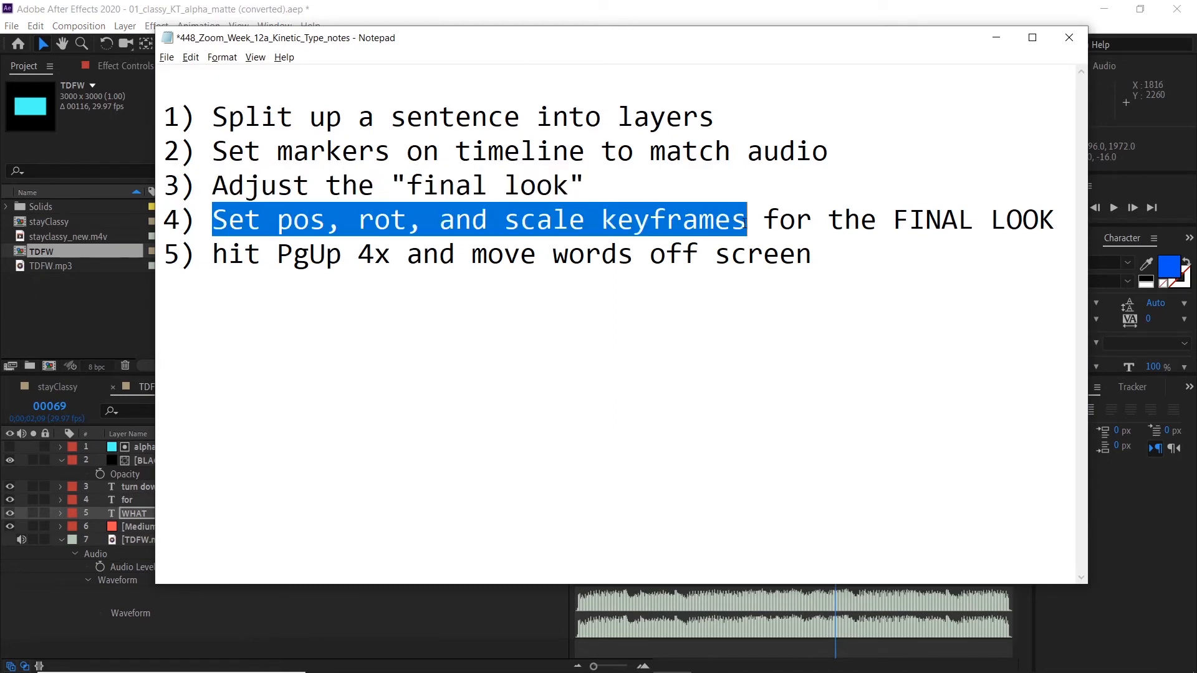
key(alt+Tab)
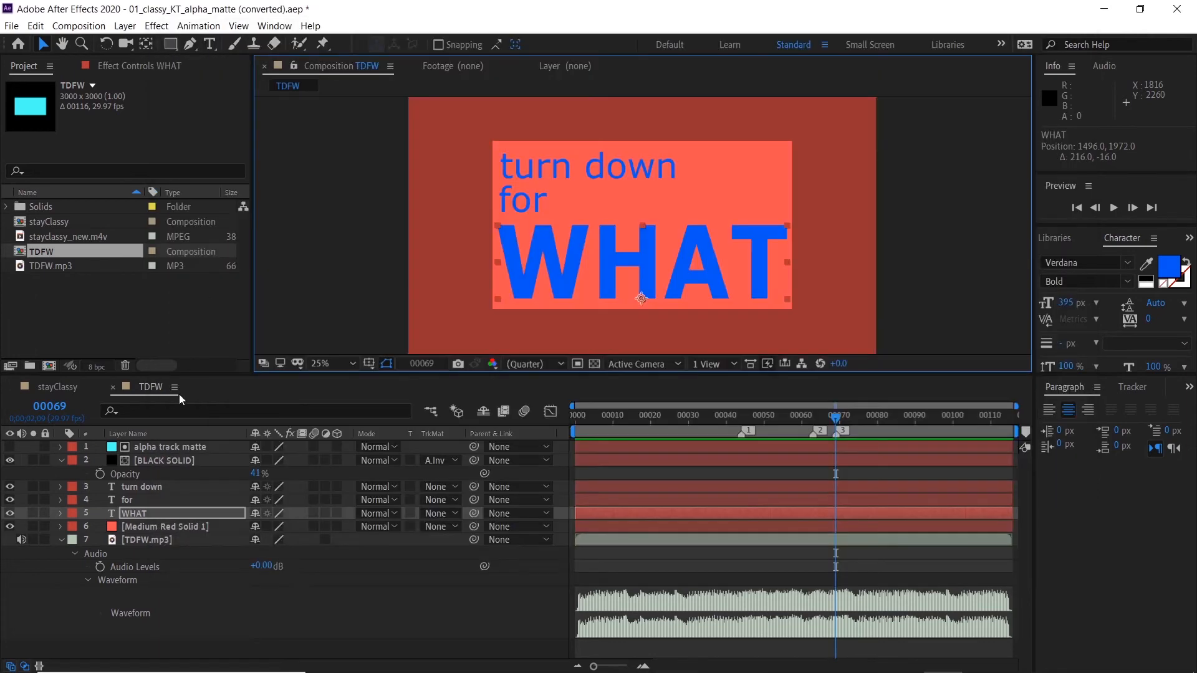
Step: Set Position, Scale and Rotation keyframes at frame 69 on the "turn down", "for" and "WHAT" layers
click(135, 487)
shift+click(135, 513)
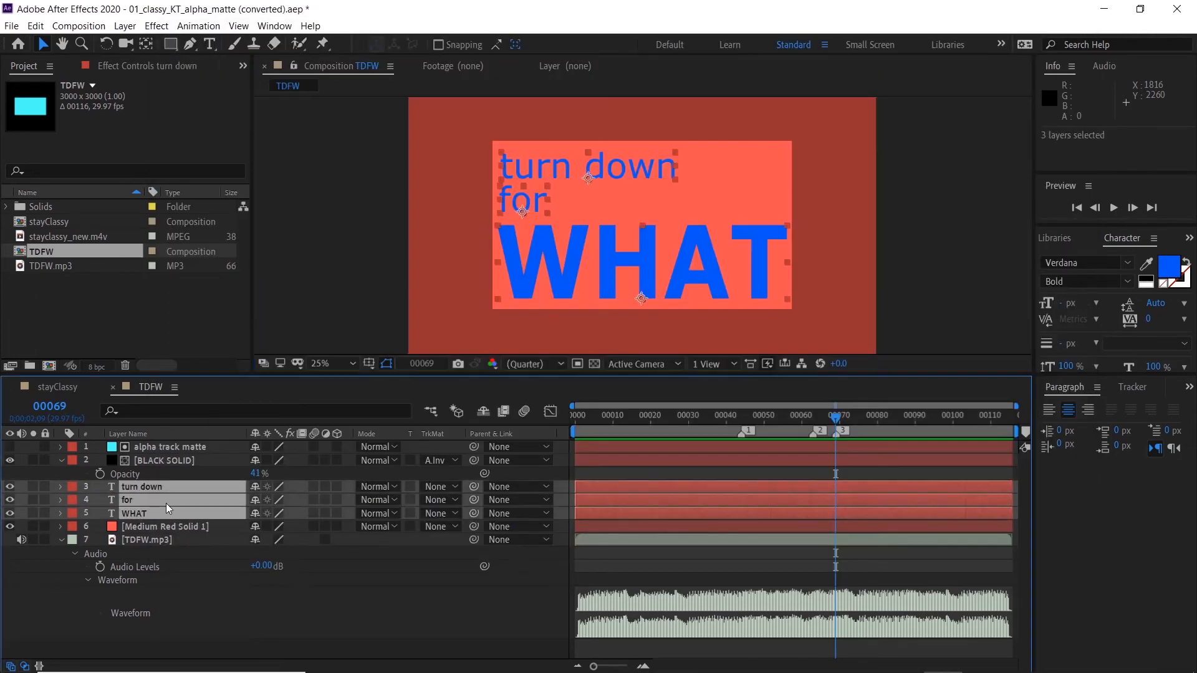
key(p)
key(shift+s)
key(shift+r)
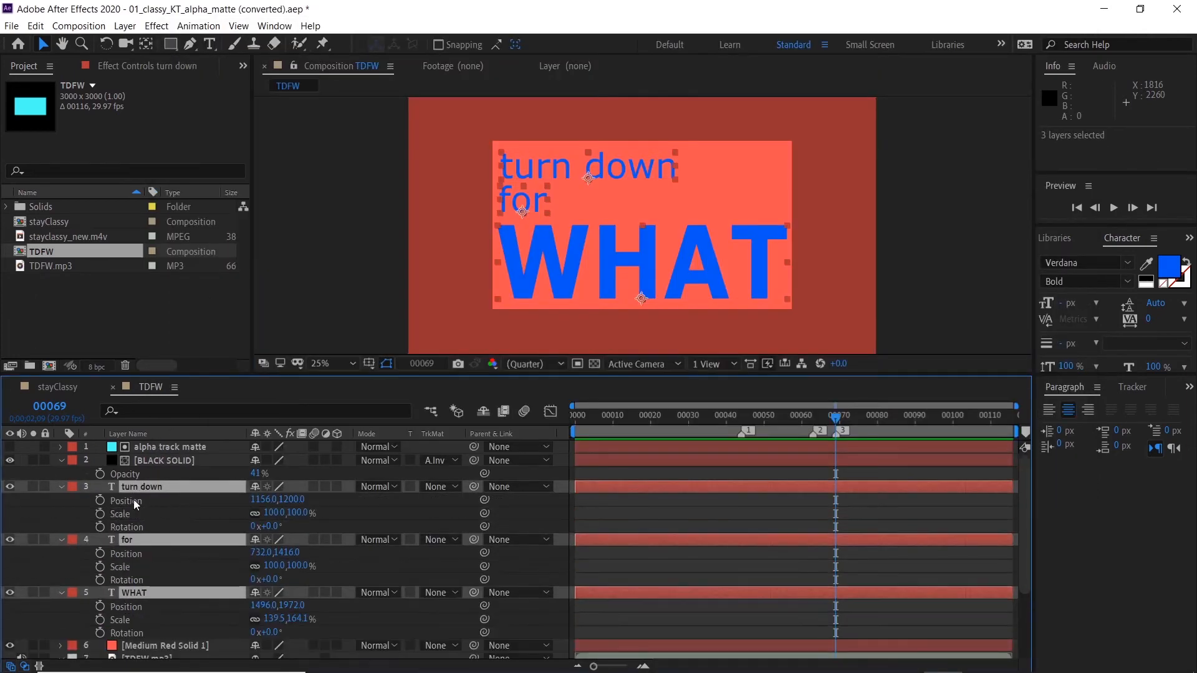
click(100, 500)
click(100, 514)
click(100, 526)
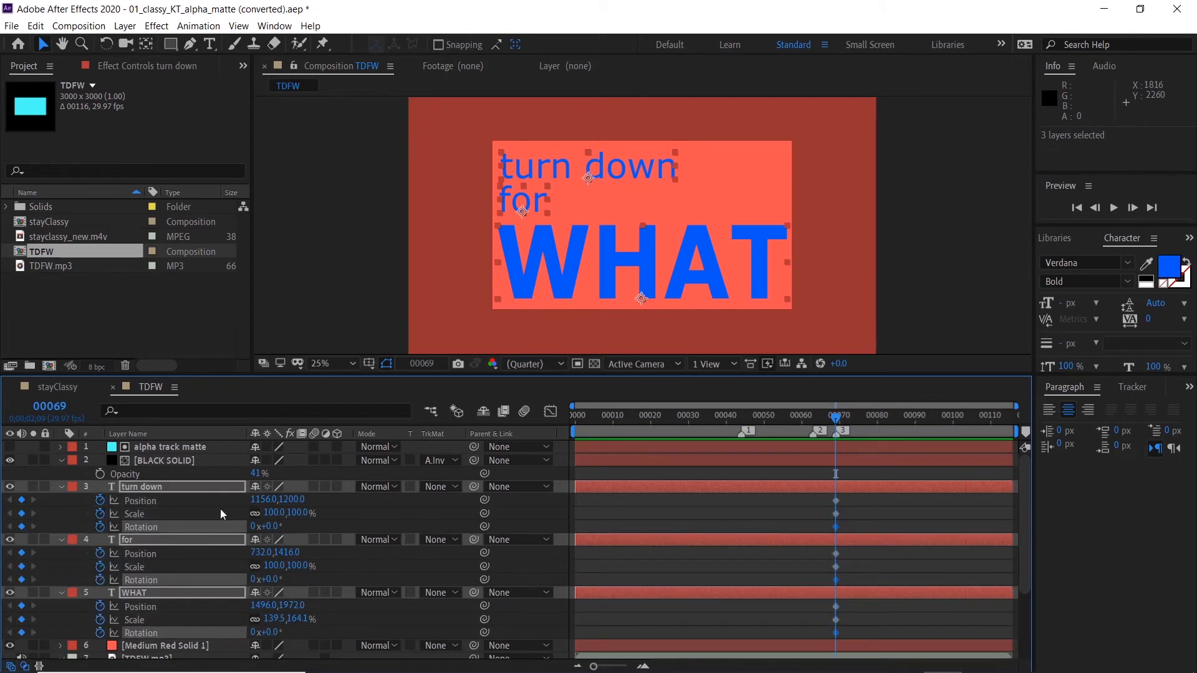
Step: Shift the "turn down" keyframes to marker 1 at frame 44 and the "for" keyframes to marker 2 at frame 63
drag(824, 502, 843, 528)
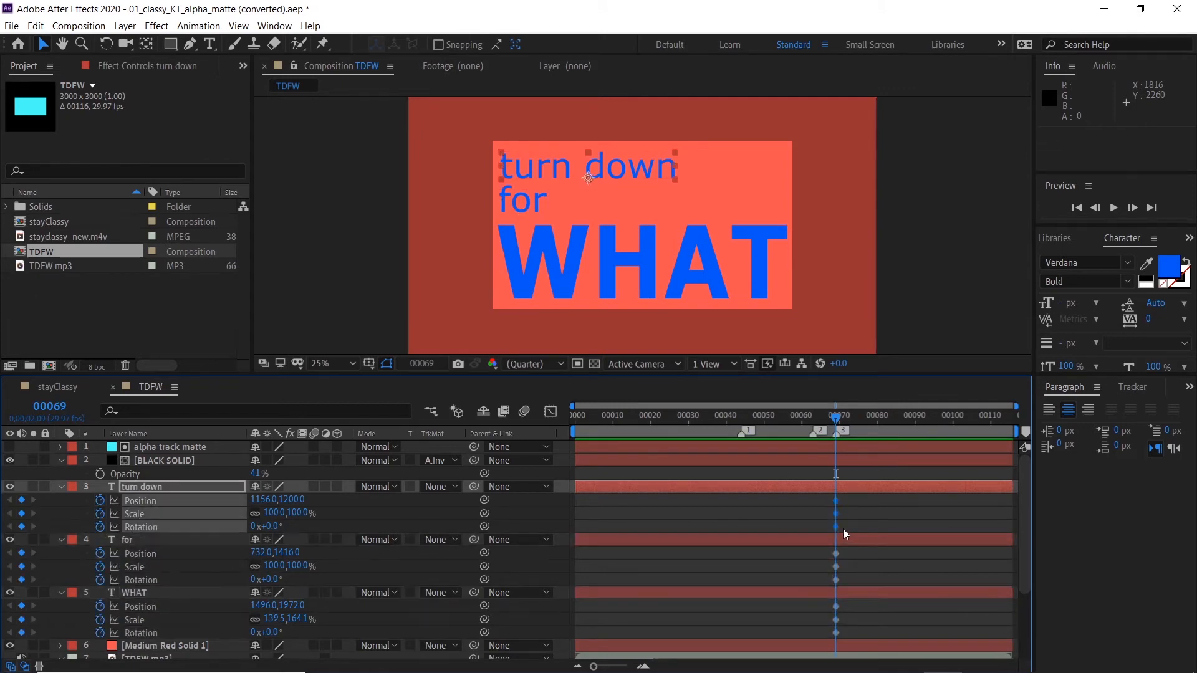
drag(832, 501, 741, 507)
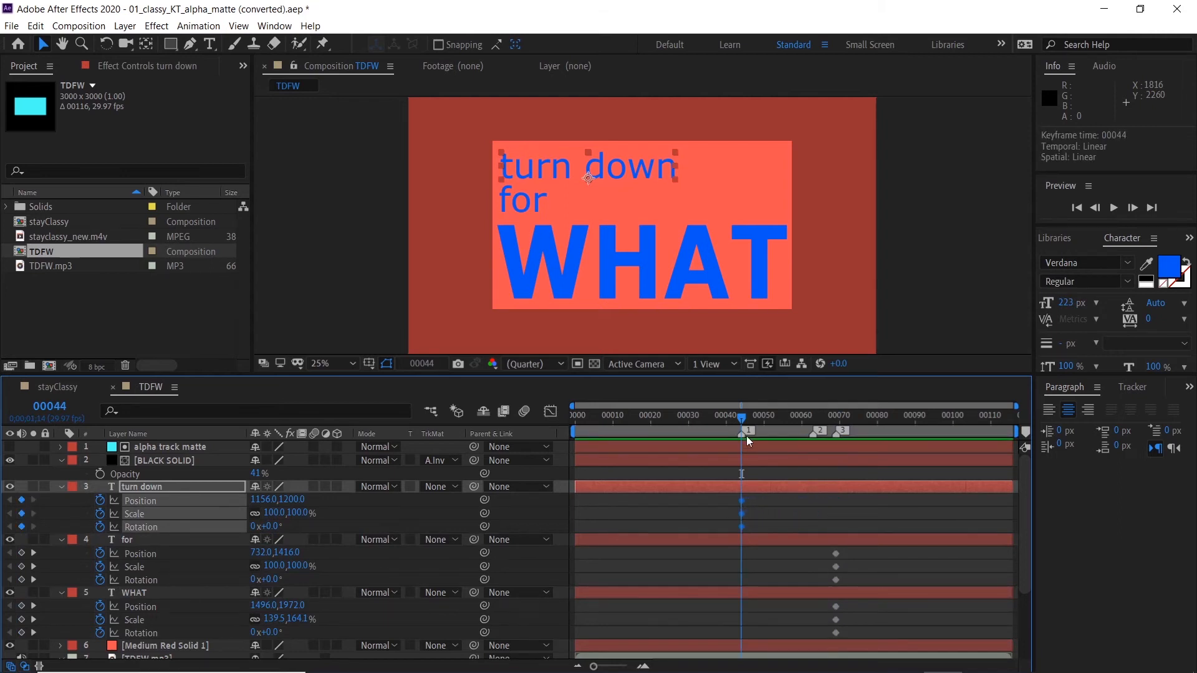
click(812, 475)
drag(829, 547, 813, 581)
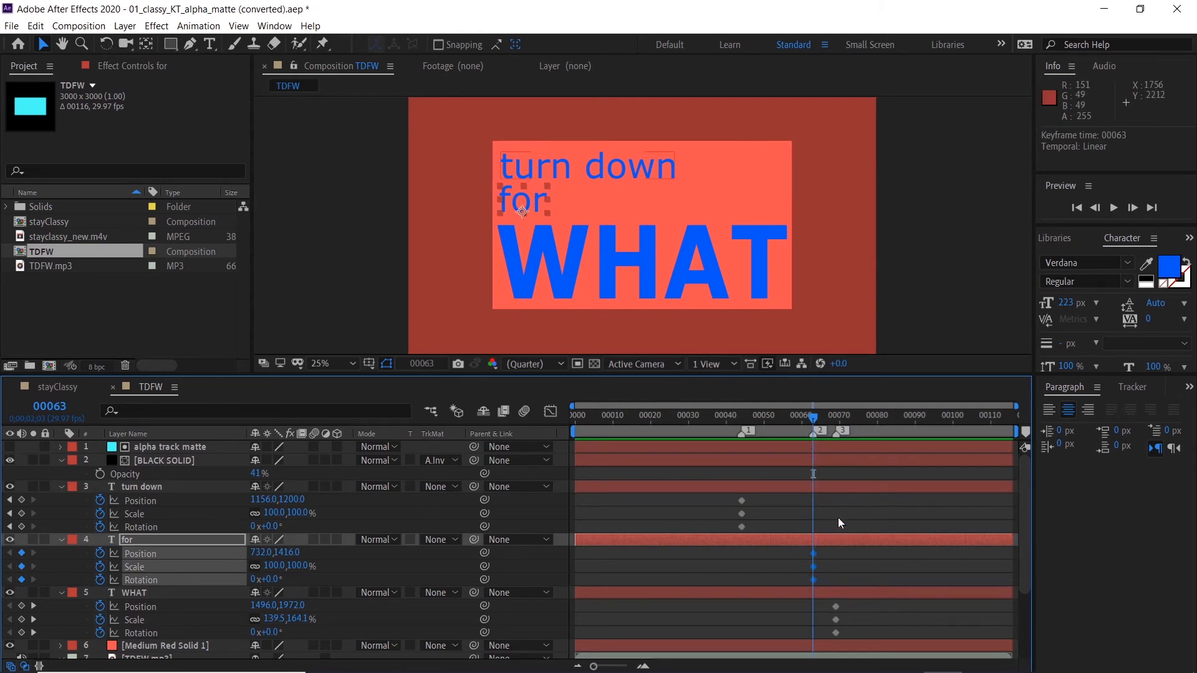
key(k)
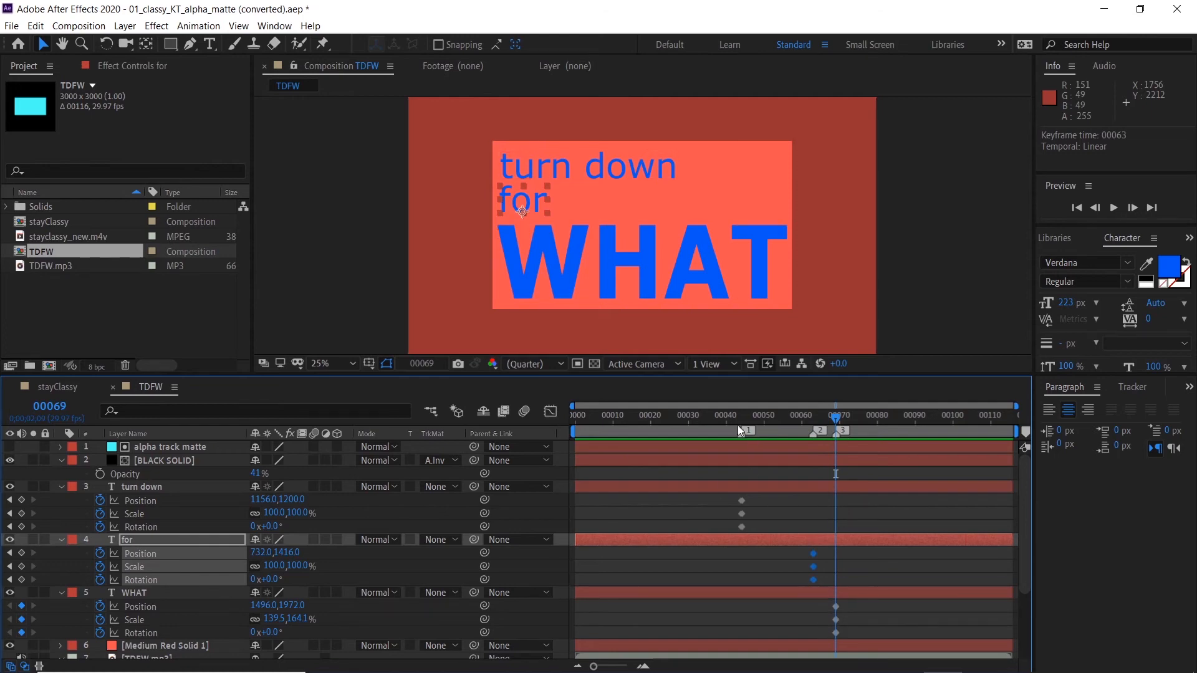
Step: Check the Notepad notes for the item on stepping back frames and moving words off screen, and return to After Effects
key(alt+Tab)
drag(819, 261, 171, 266)
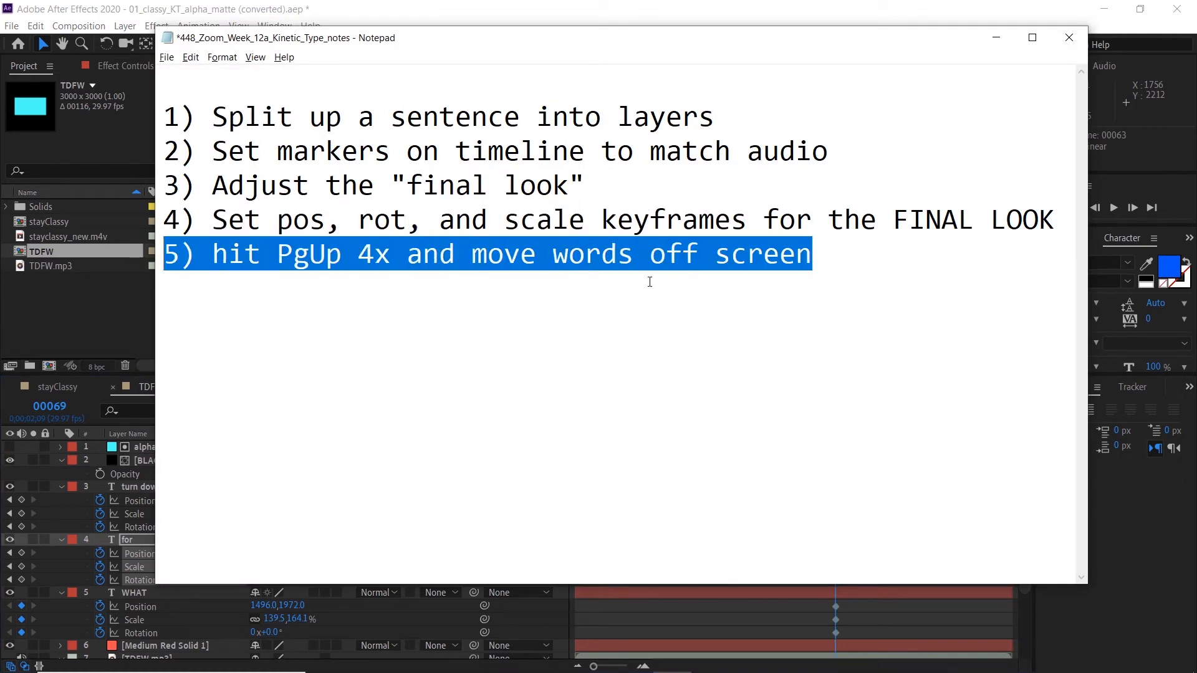
drag(391, 256, 277, 255)
click(313, 7)
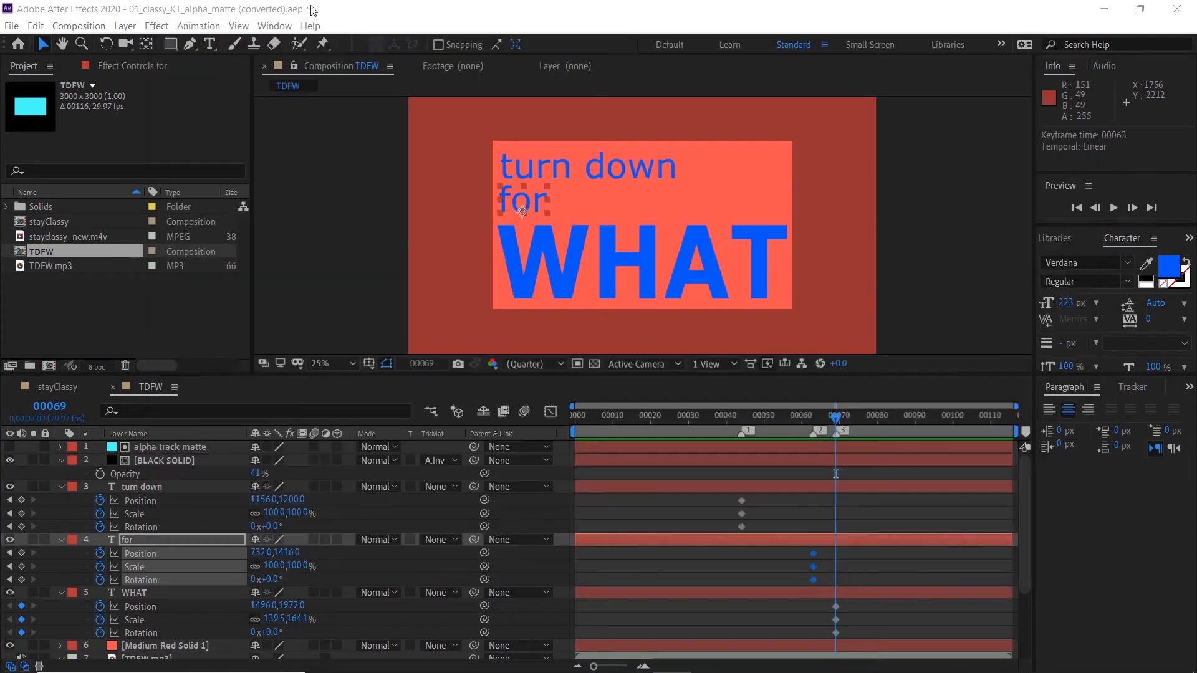
Step: At frame 37, rotate the "turn down" layer to -90° and set its Position to about 519, 870, outside the matte opening
key(1)
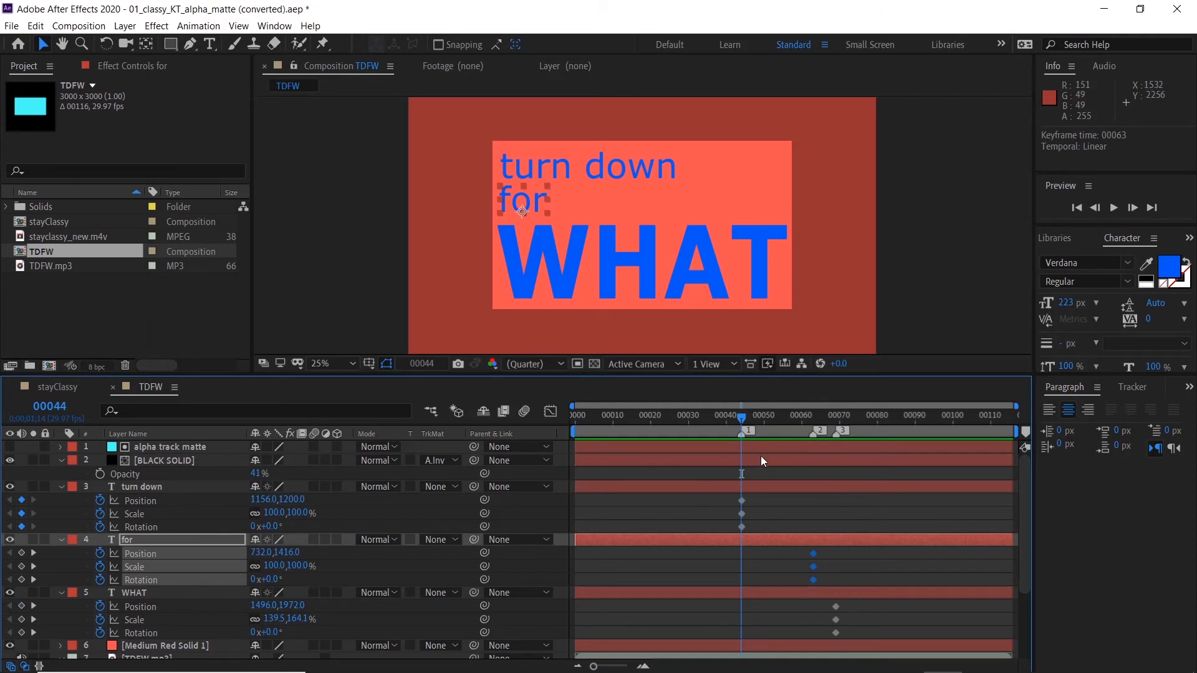
key(Page_Up)
key(Page_Up)
key(Page_Up)
key(Page_Up)
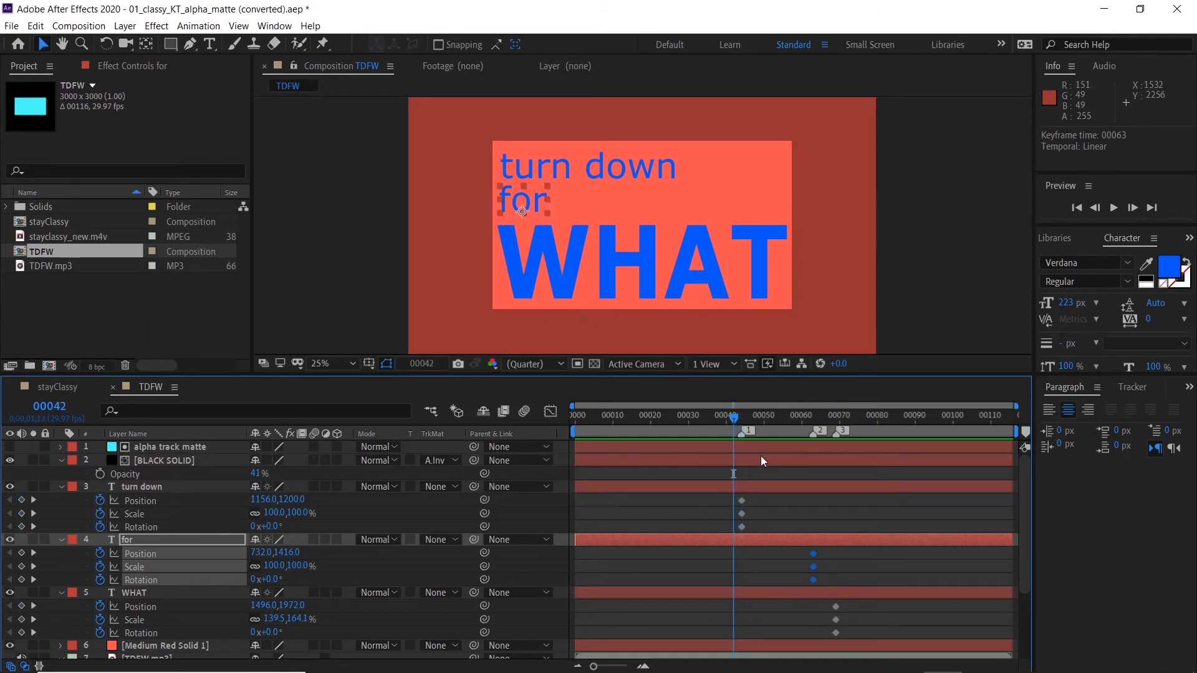
key(Page_Up)
key(Page_Up)
key(Page_Up)
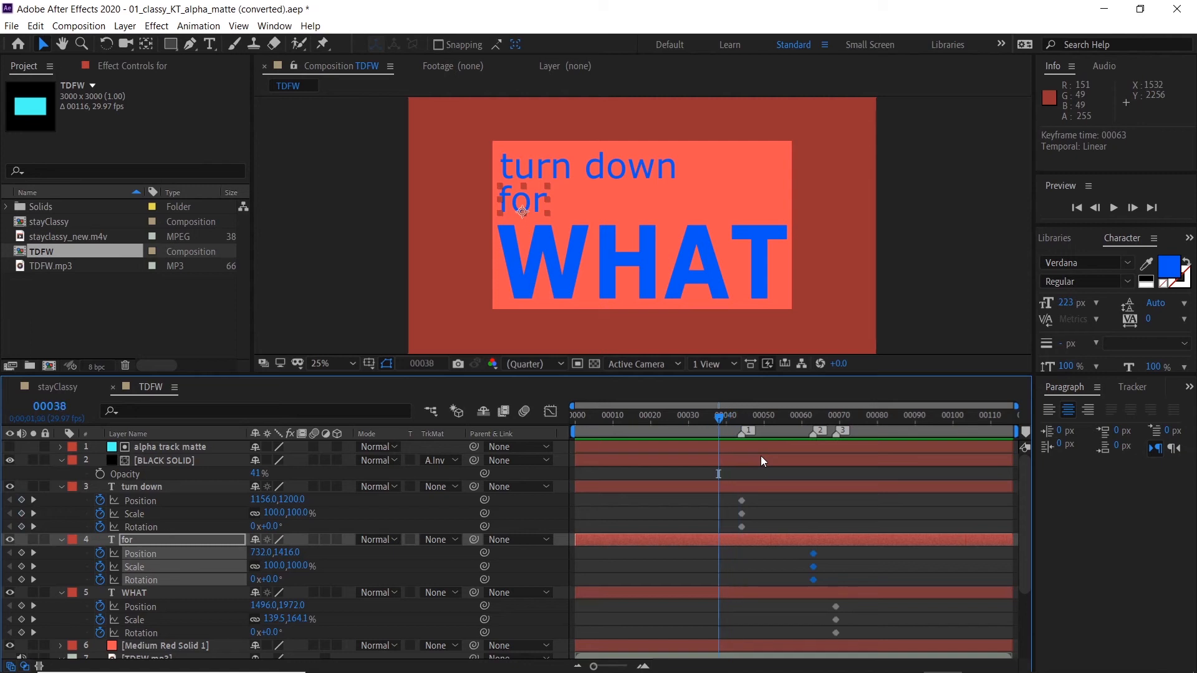
click(180, 485)
drag(277, 525, 190, 529)
key(alt+shift+p)
drag(247, 498, 119, 501)
drag(269, 501, 25, 499)
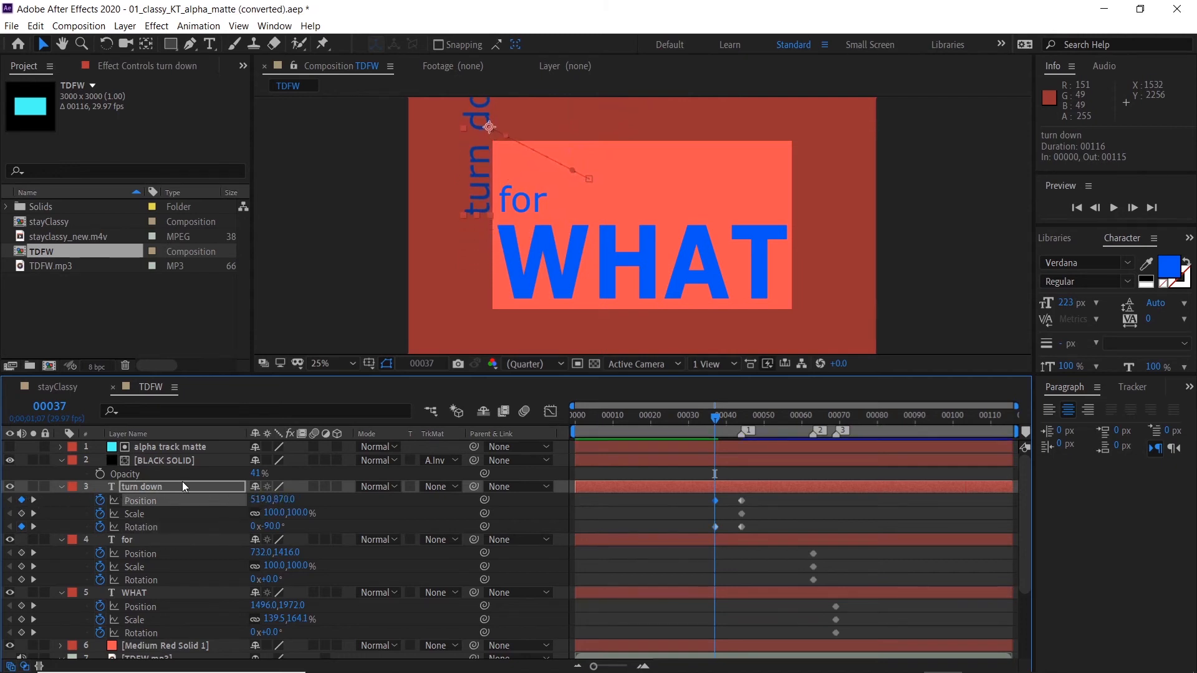
Step: Play back the "turn down" entrance from frame 37, and replay it from the same frame
key(space)
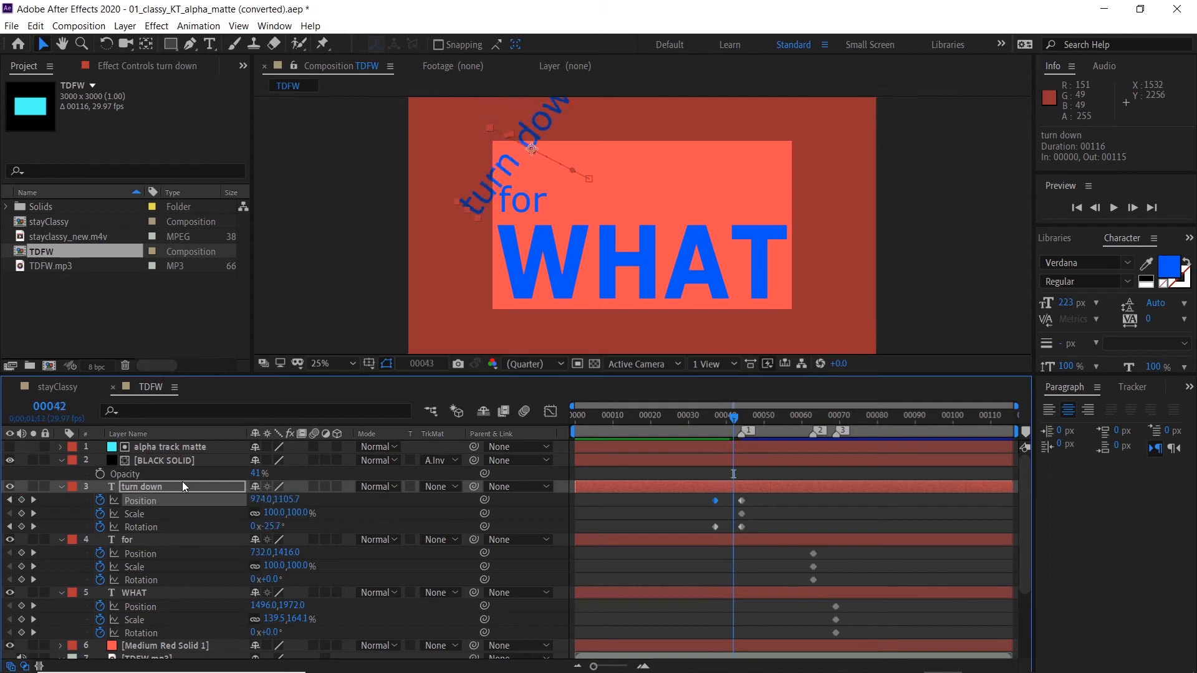
key(space)
key(Page_Up)
key(Page_Up)
key(Page_Up)
key(Page_Up)
key(Page_Up)
key(Page_Up)
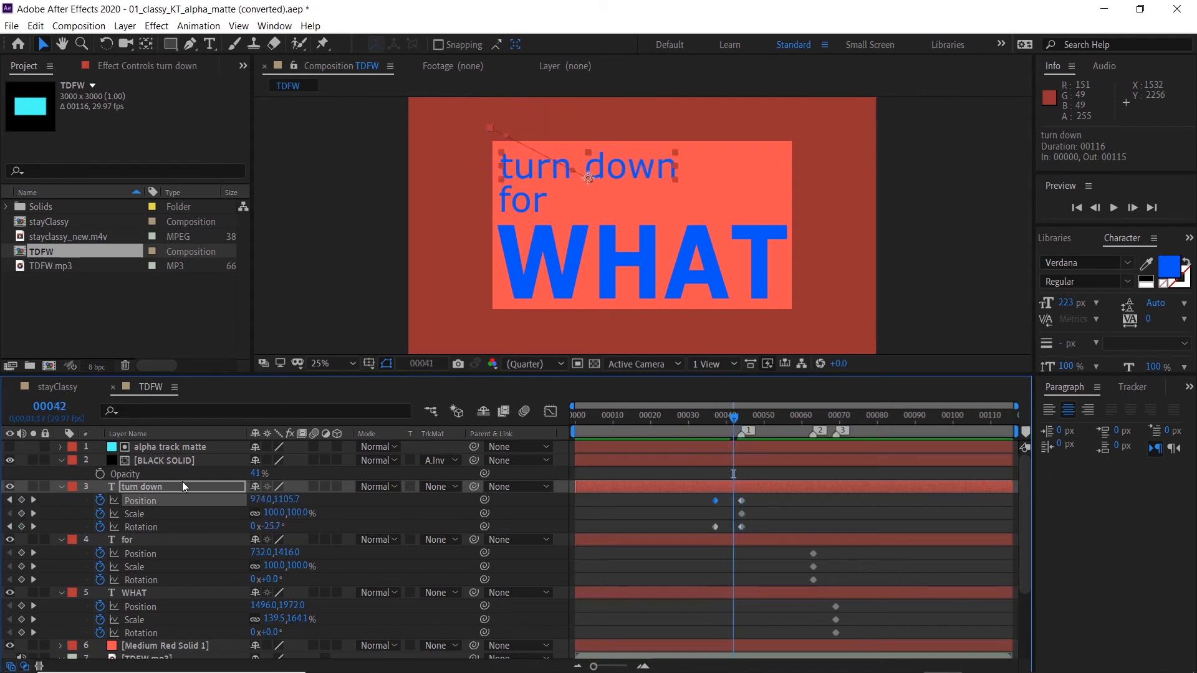
key(Page_Up)
key(Page_Up)
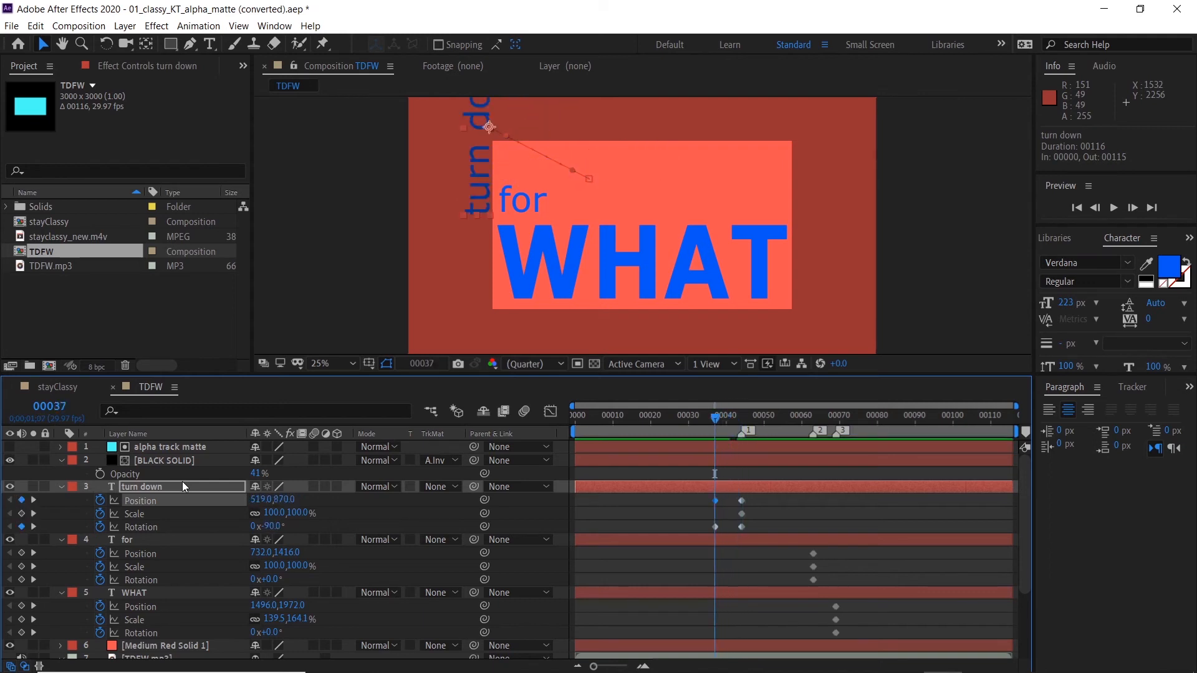
key(space)
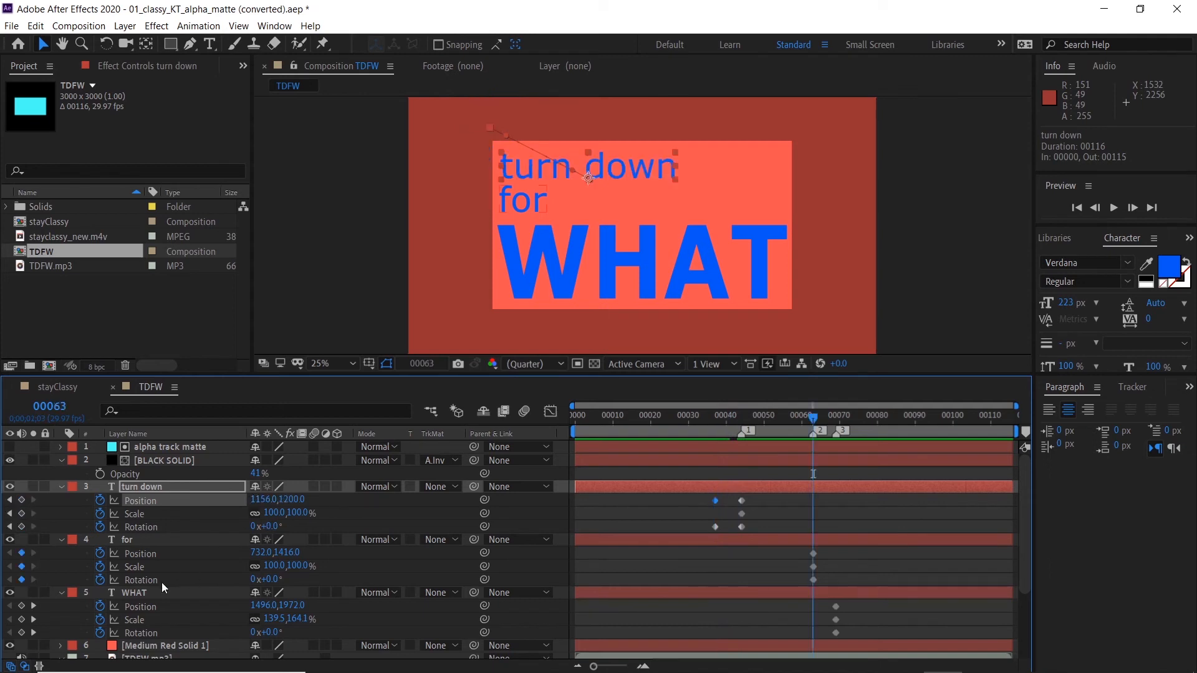
click(137, 542)
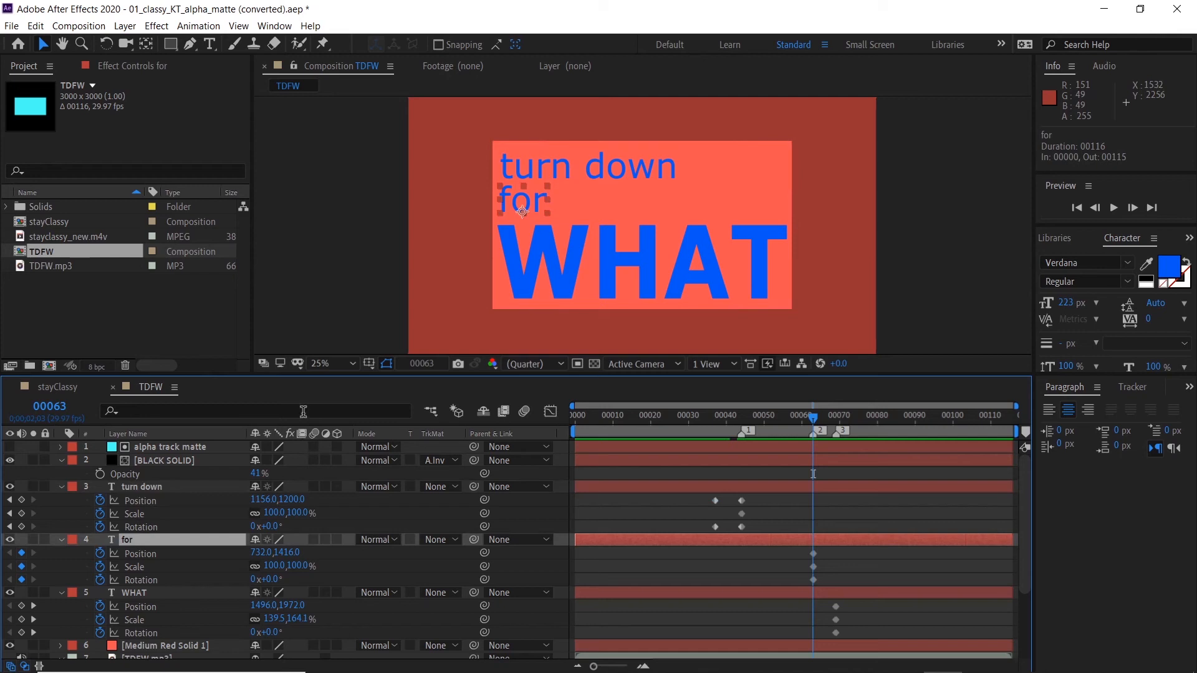
drag(285, 552, 908, 567)
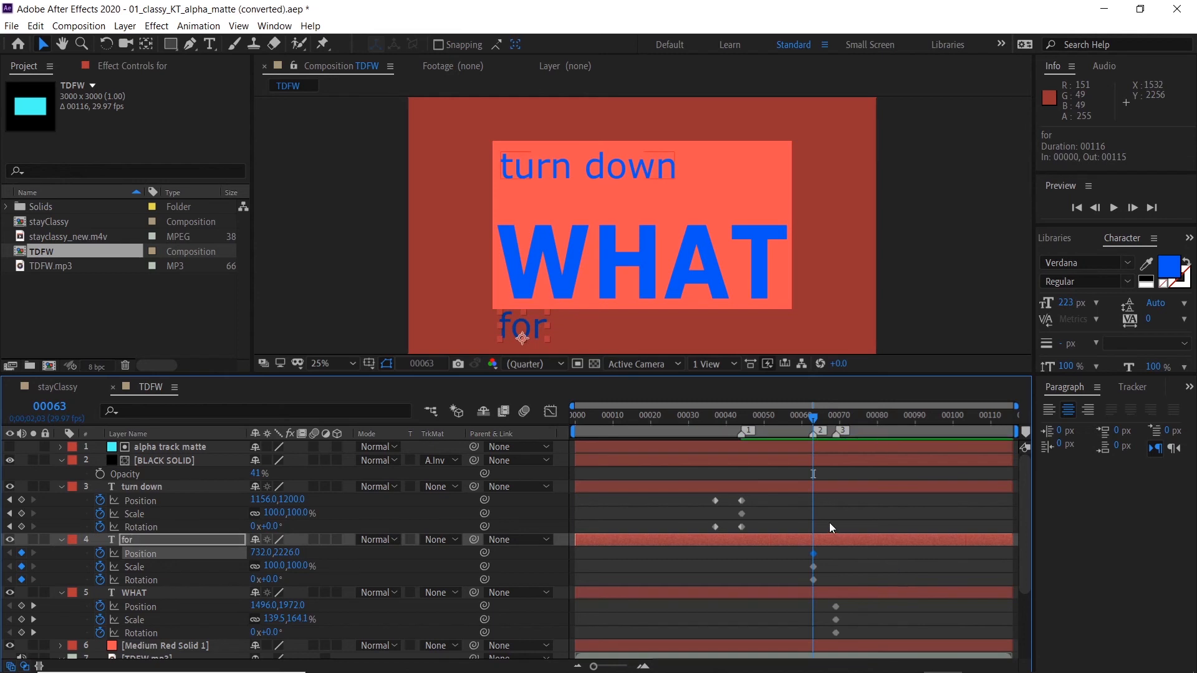
key(ctrl+z)
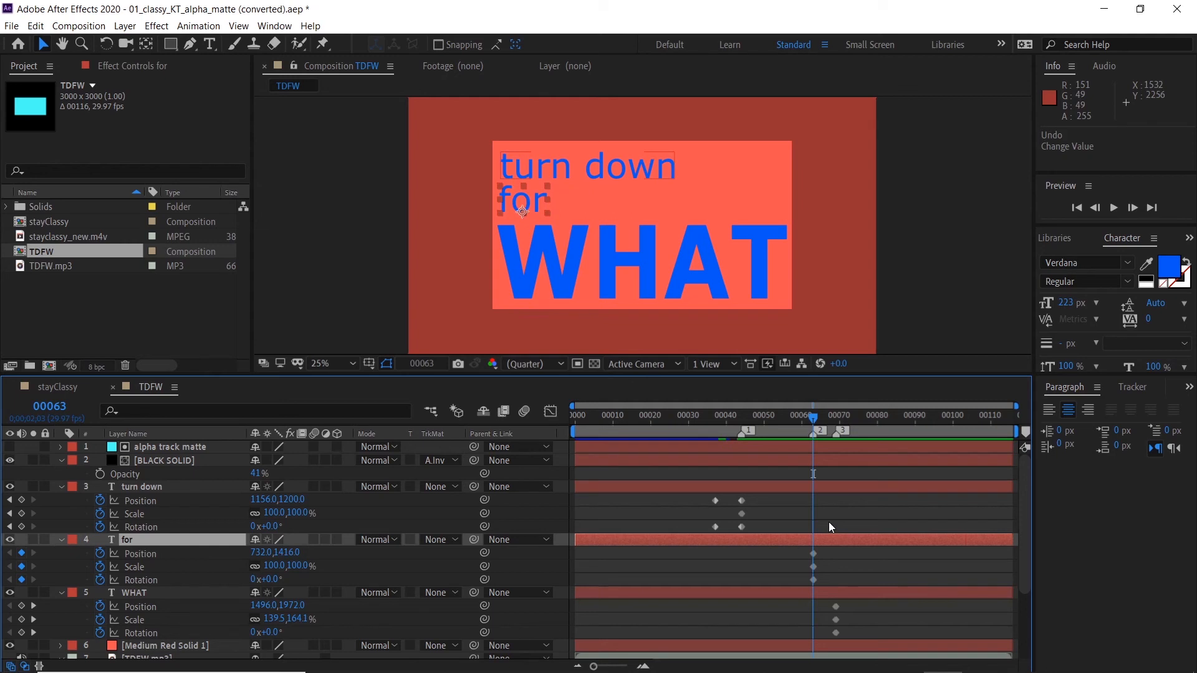
Step: At frame 59, set the "for" layer's Position to about 732, 2216, below the matte opening
key(Page_Up)
key(Page_Up)
key(Page_Up)
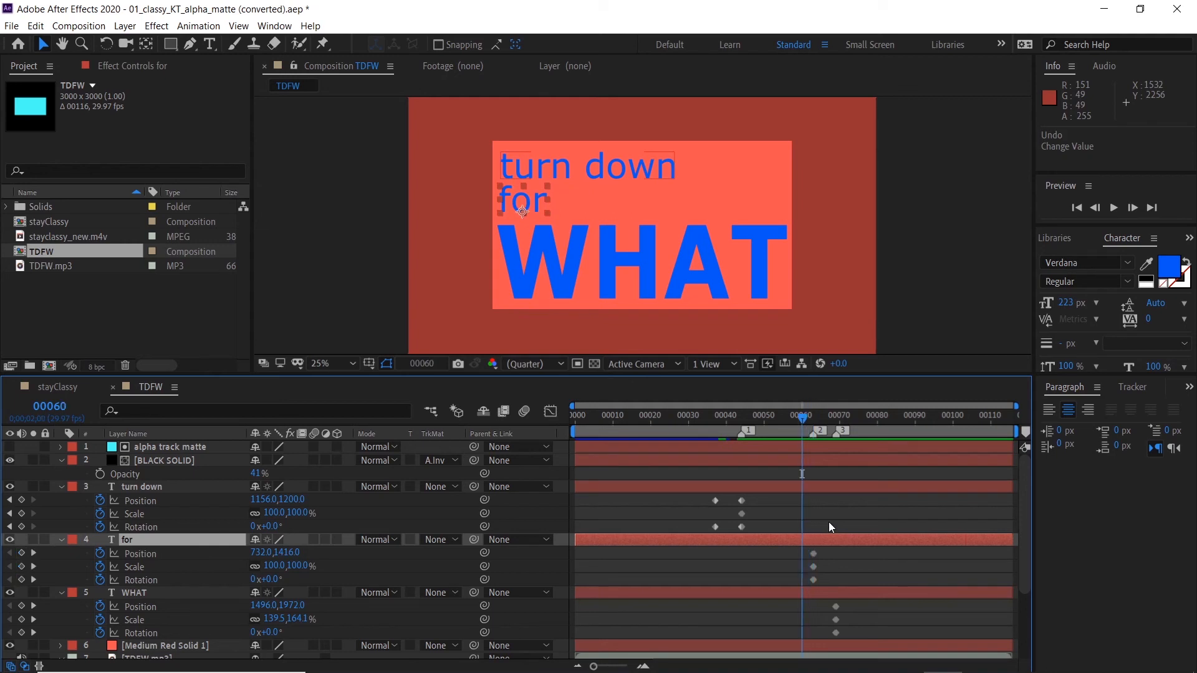
key(Page_Up)
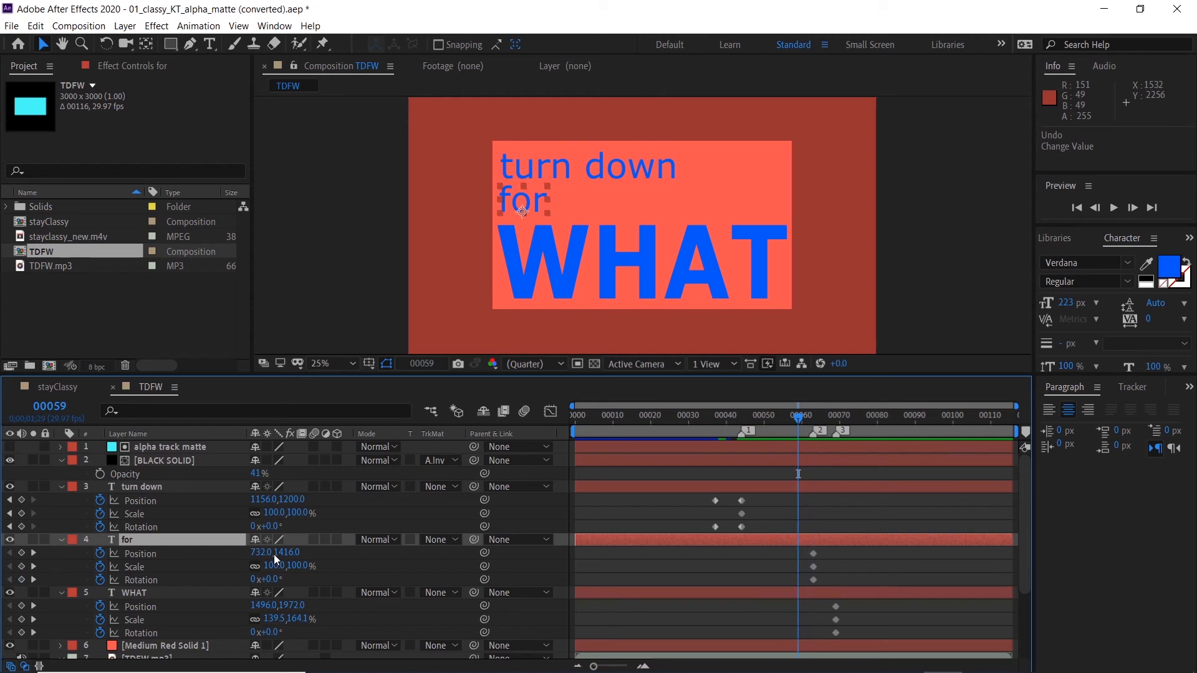
drag(278, 552, 901, 554)
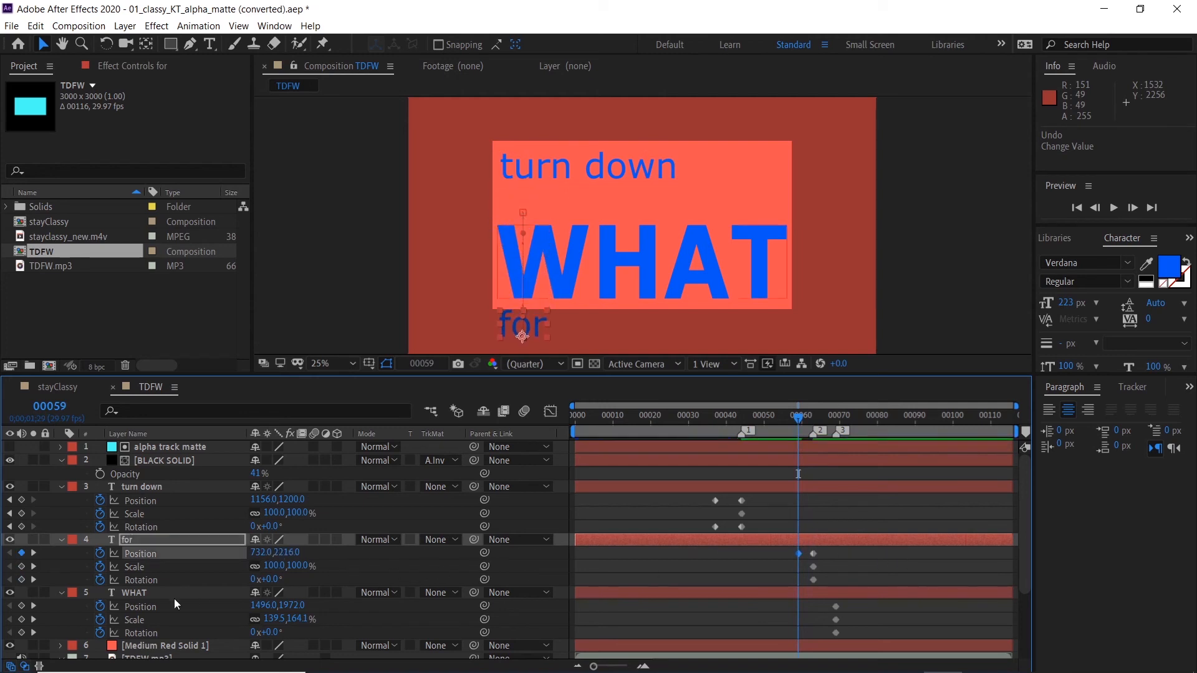
Step: At frame 65, set the "WHAT" layer's Position to about 1496, 949, above the matte opening, and play back the animation
click(128, 593)
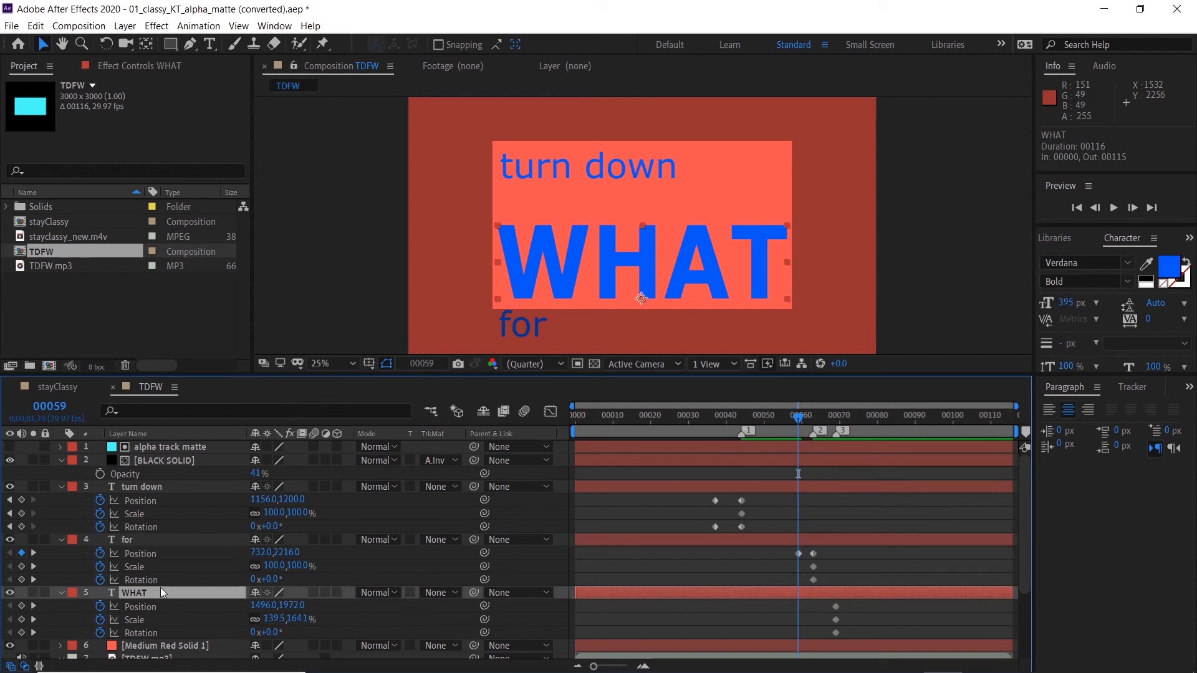
key(shift+Page_Down)
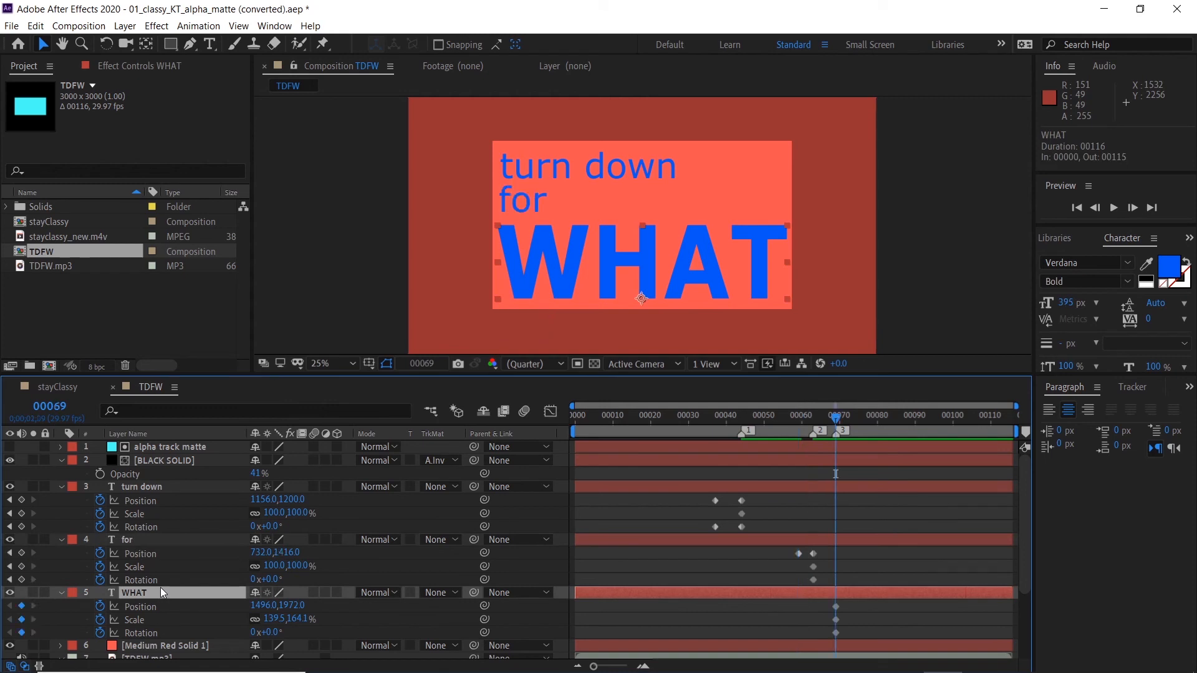
key(Page_Up)
key(Page_Up)
key(Page_Up)
key(Page_Up)
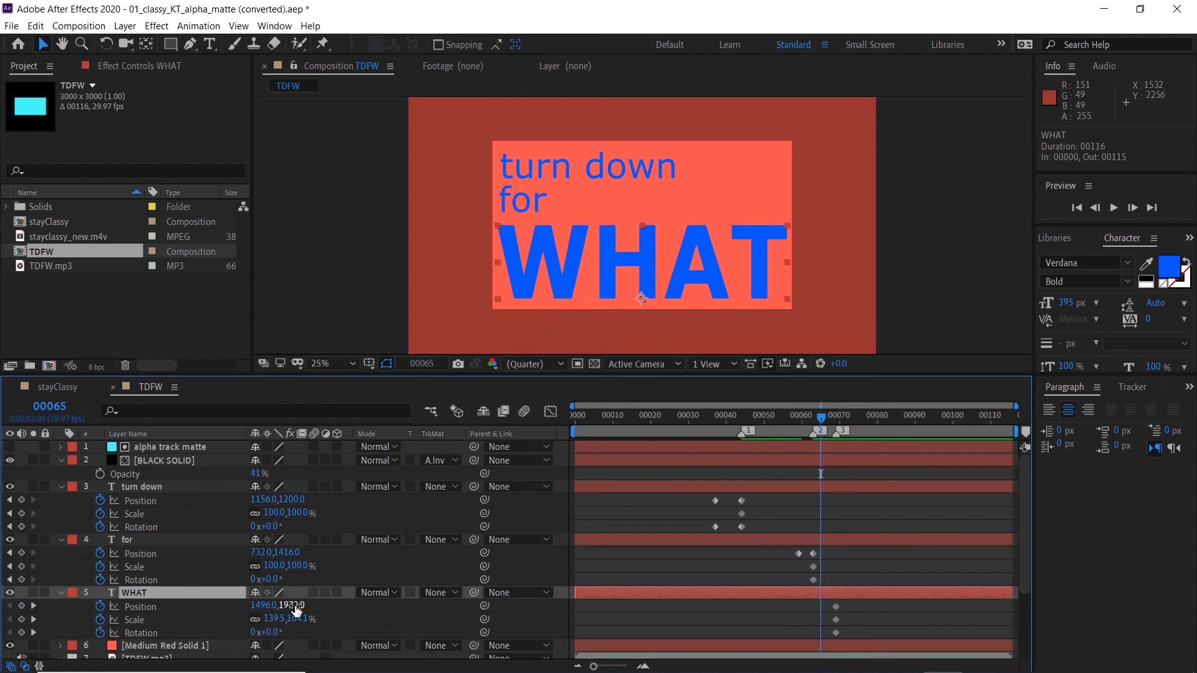
drag(297, 608, 94, 612)
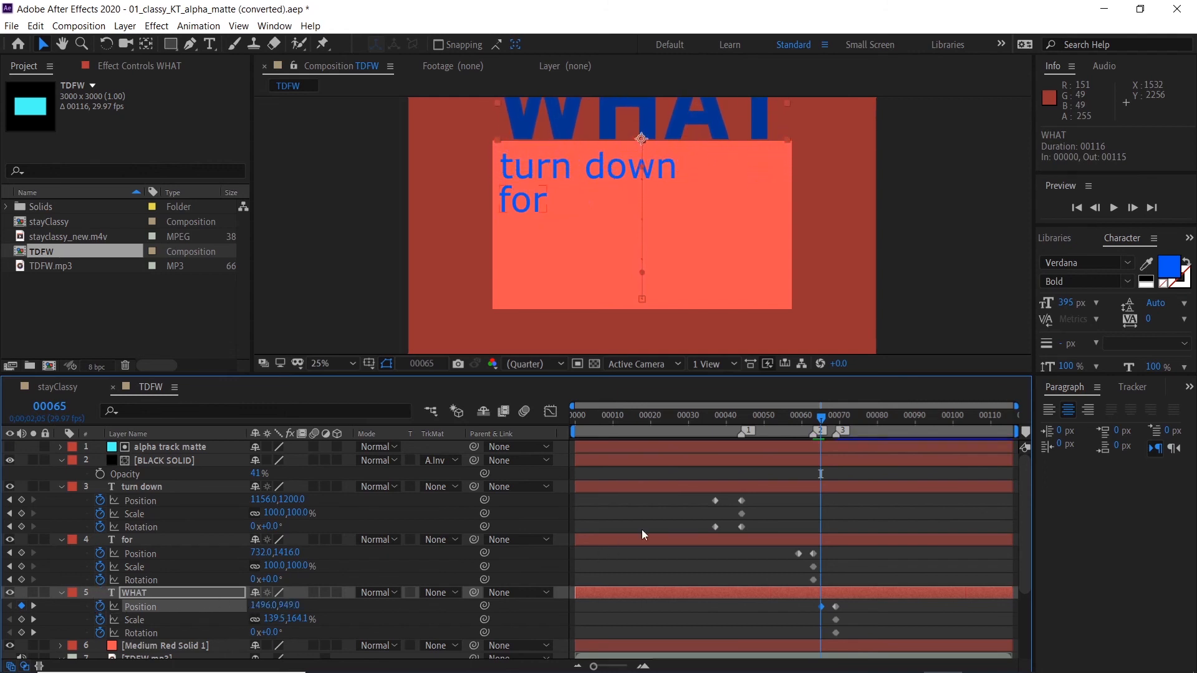
key(space)
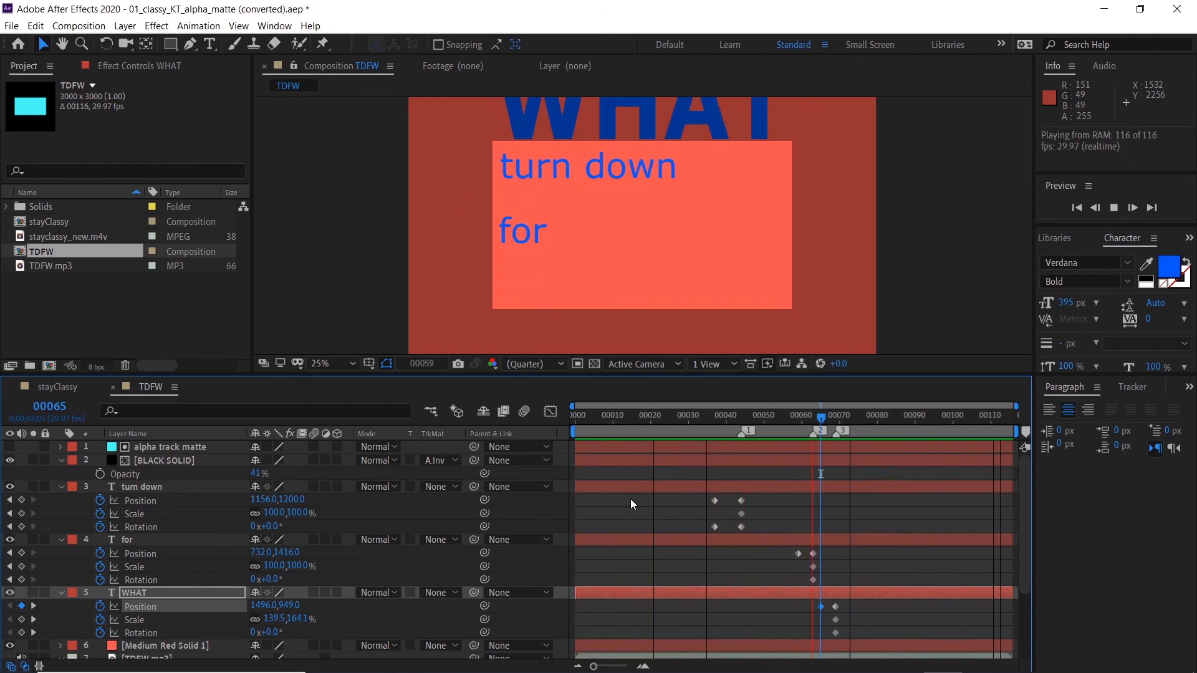
key(space)
Step: Resize the TDFW composition to 1920 px wide and 1080 px high
right_click(62, 252)
click(78, 262)
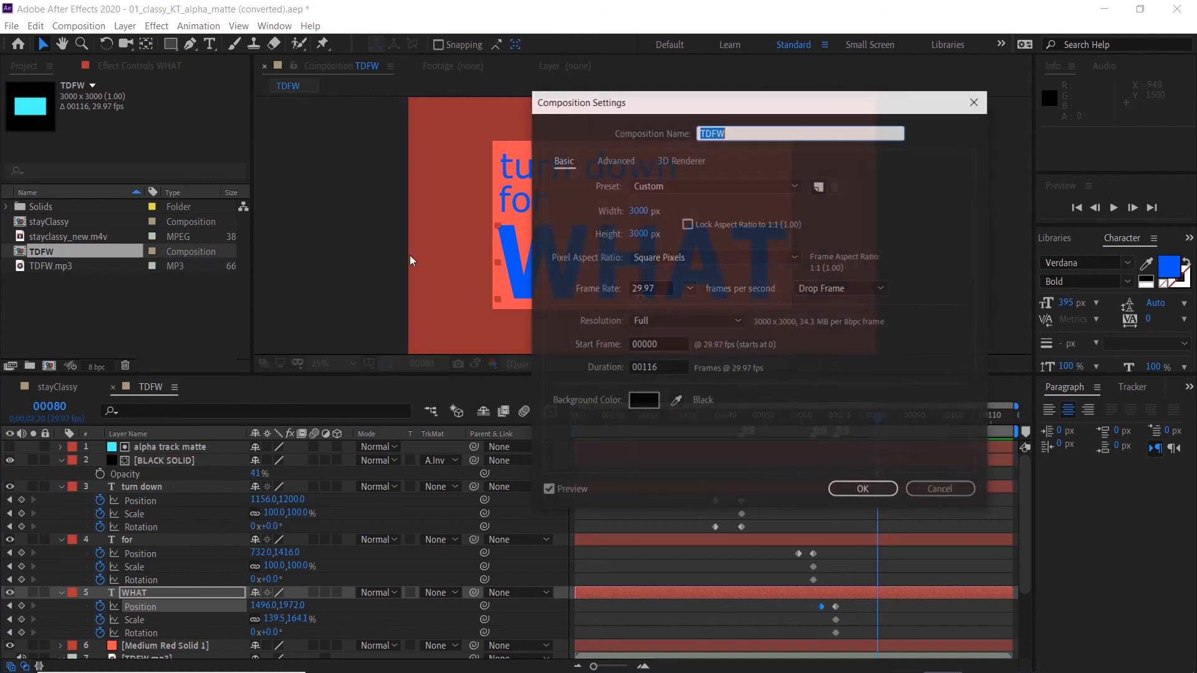
click(638, 211)
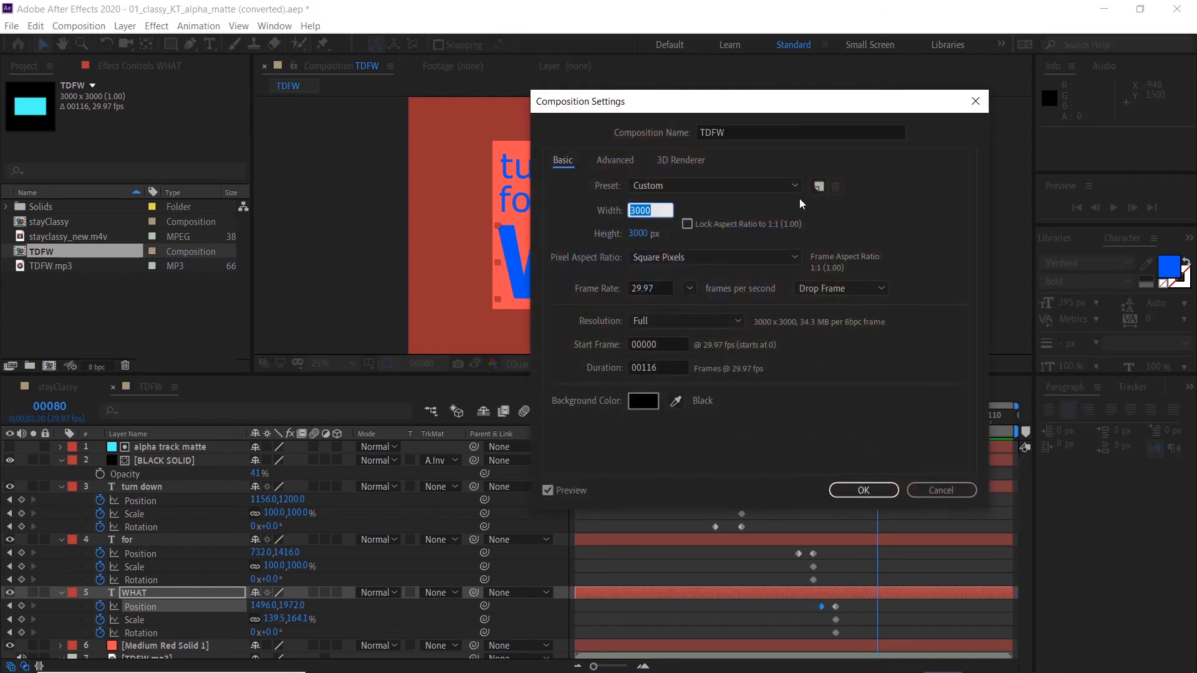
text(1920)
key(Tab)
text(1080)
key(Return)
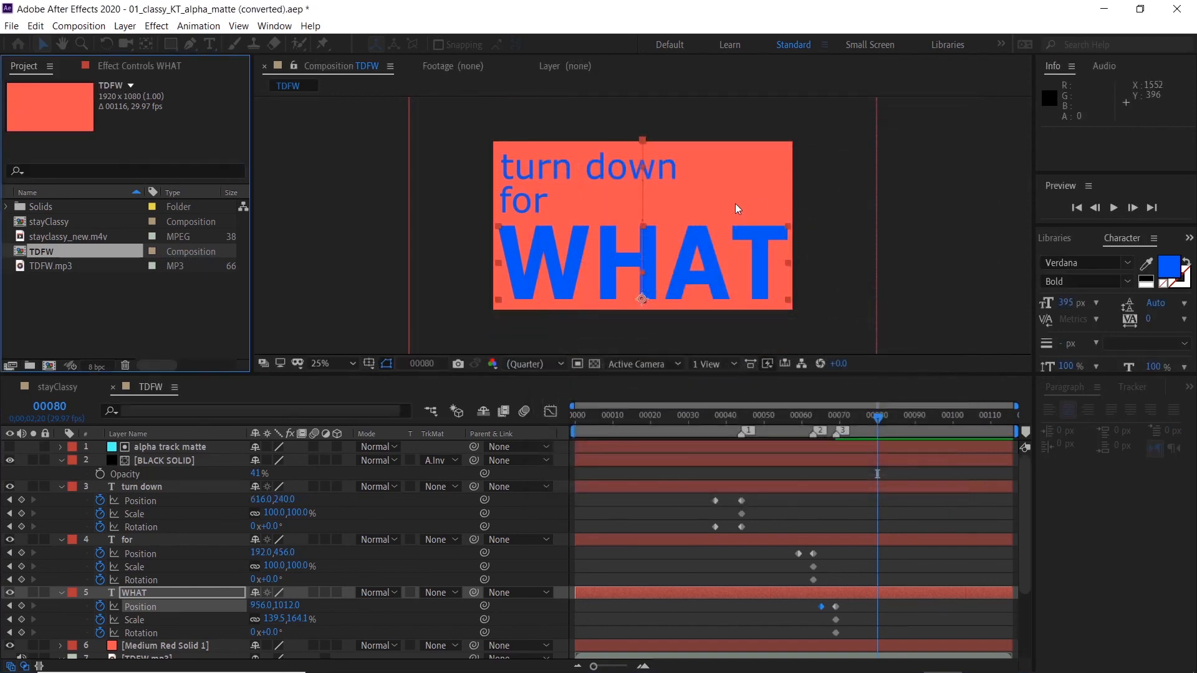
Step: Inspect the resized composition's frame and scrub through the word entrances up to frame 85
key(comma)
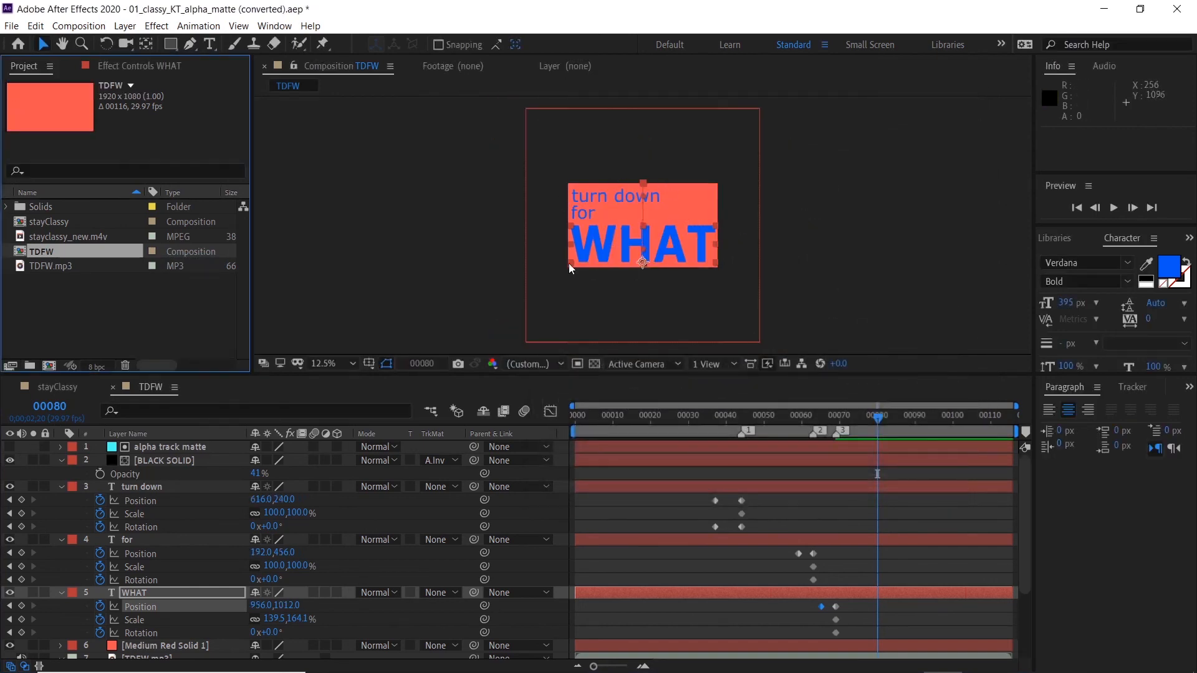
key(period)
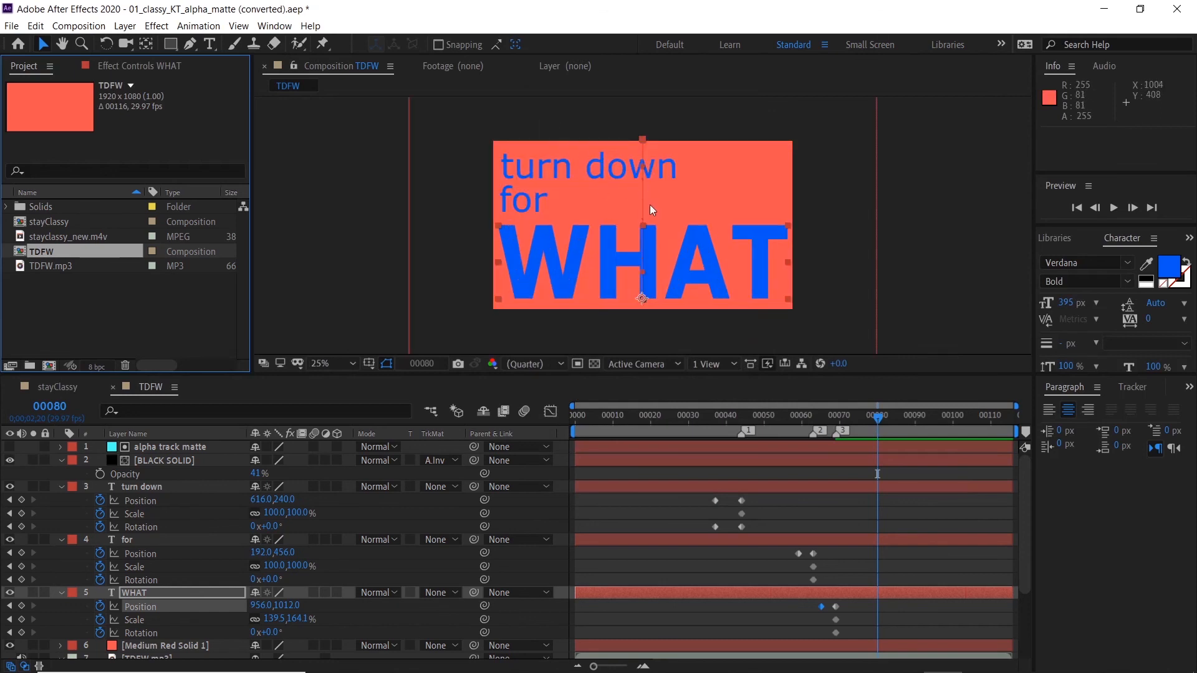
drag(713, 413, 894, 412)
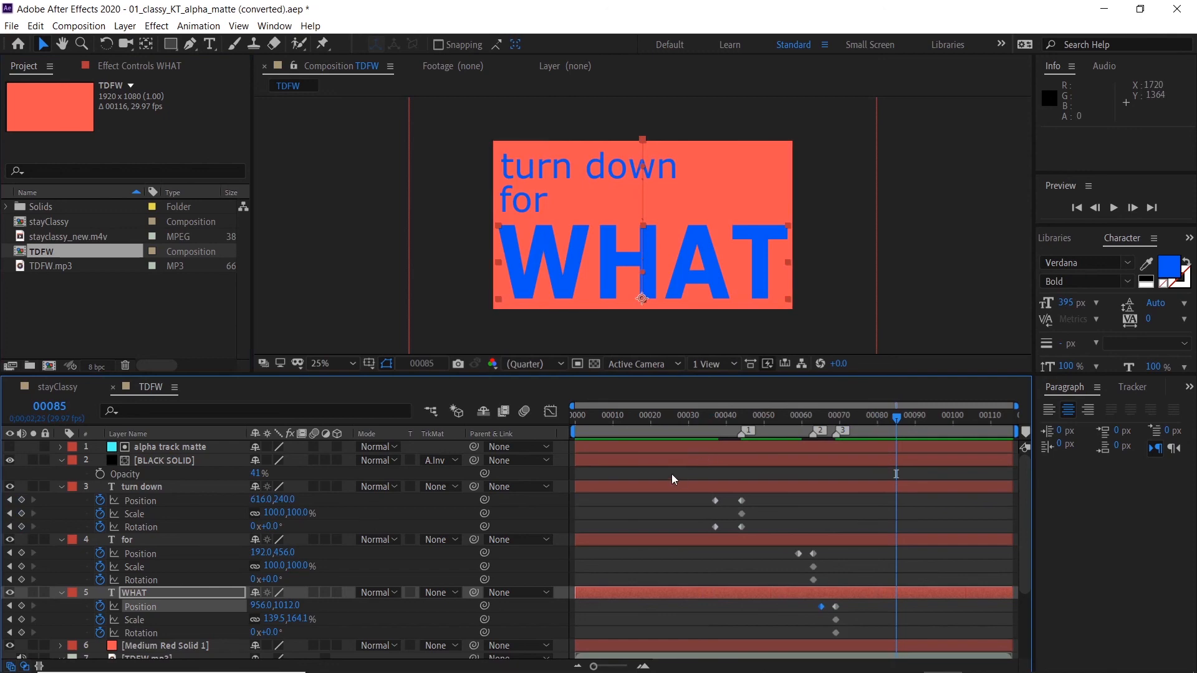
Step: Switch to the Notepad notes and highlight all five kinetic type workflow items for review
key(alt+Tab)
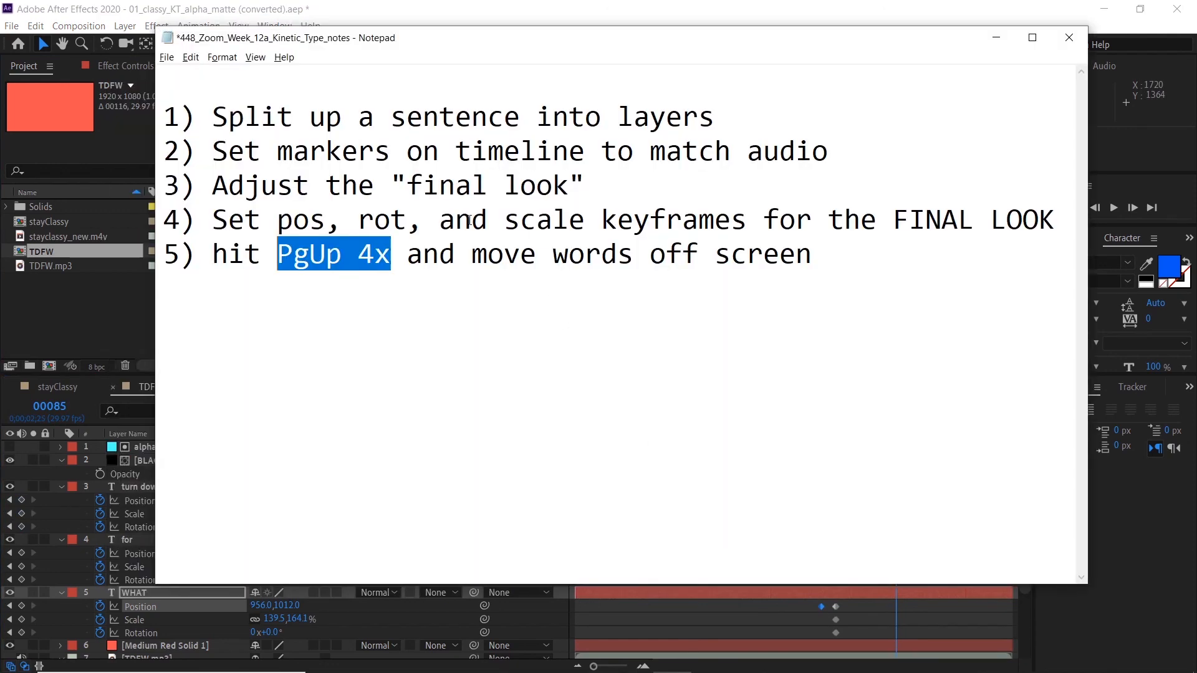
click(471, 220)
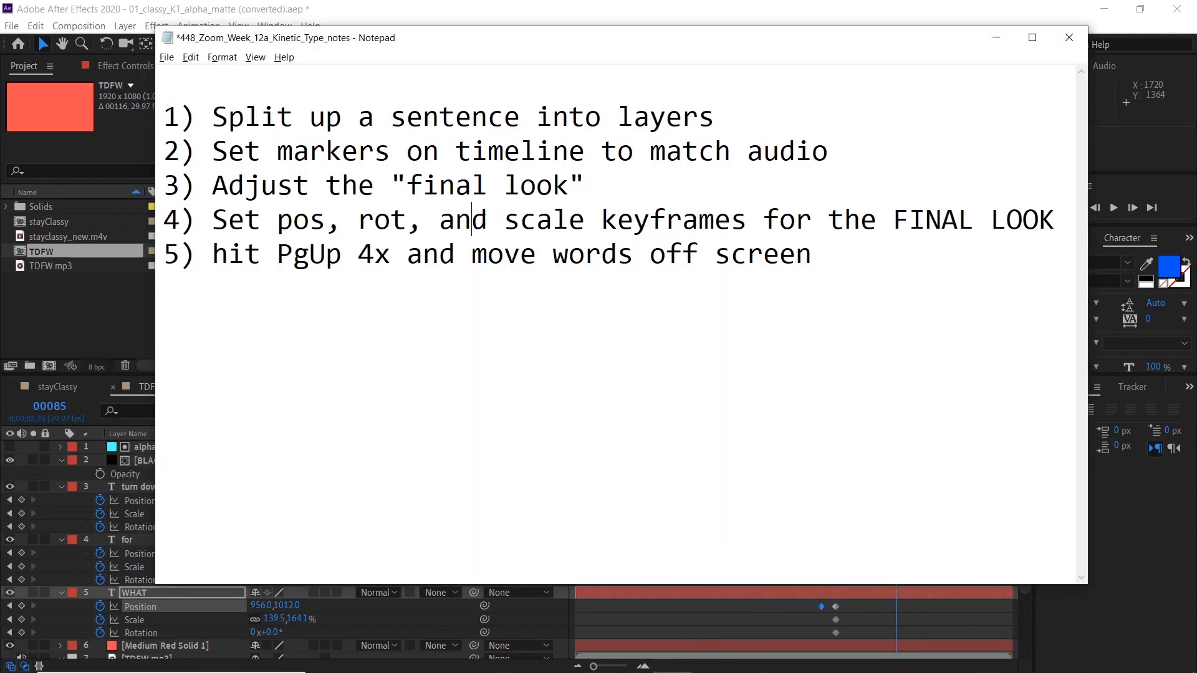
drag(163, 106, 829, 262)
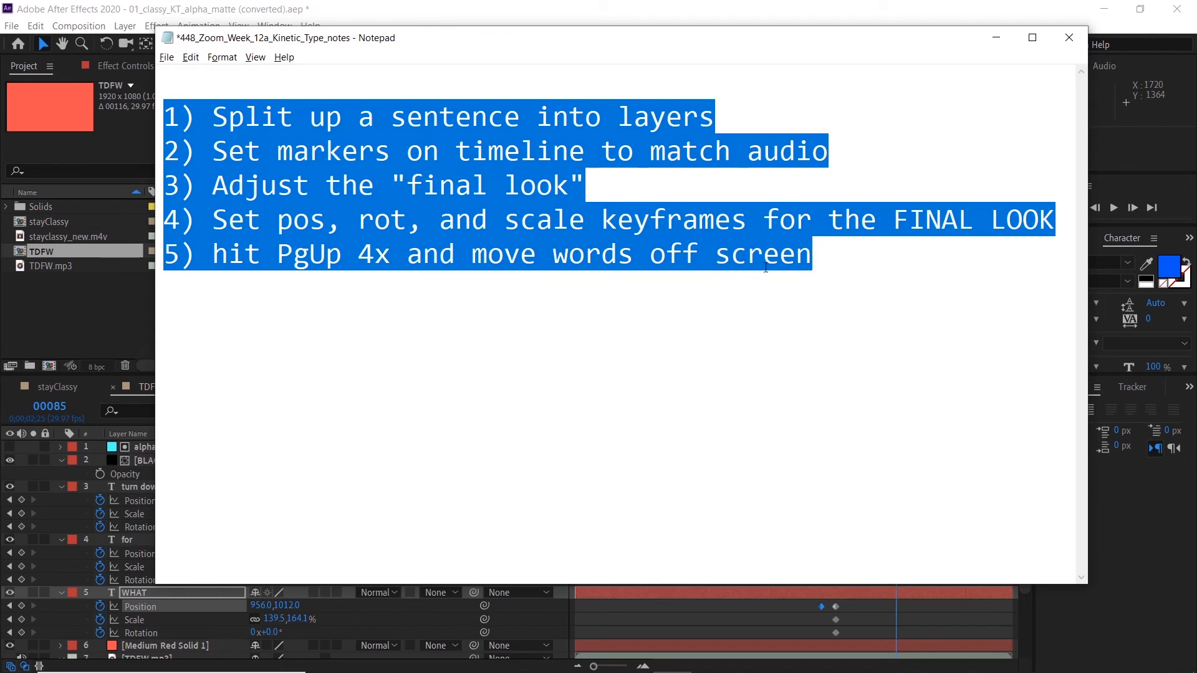